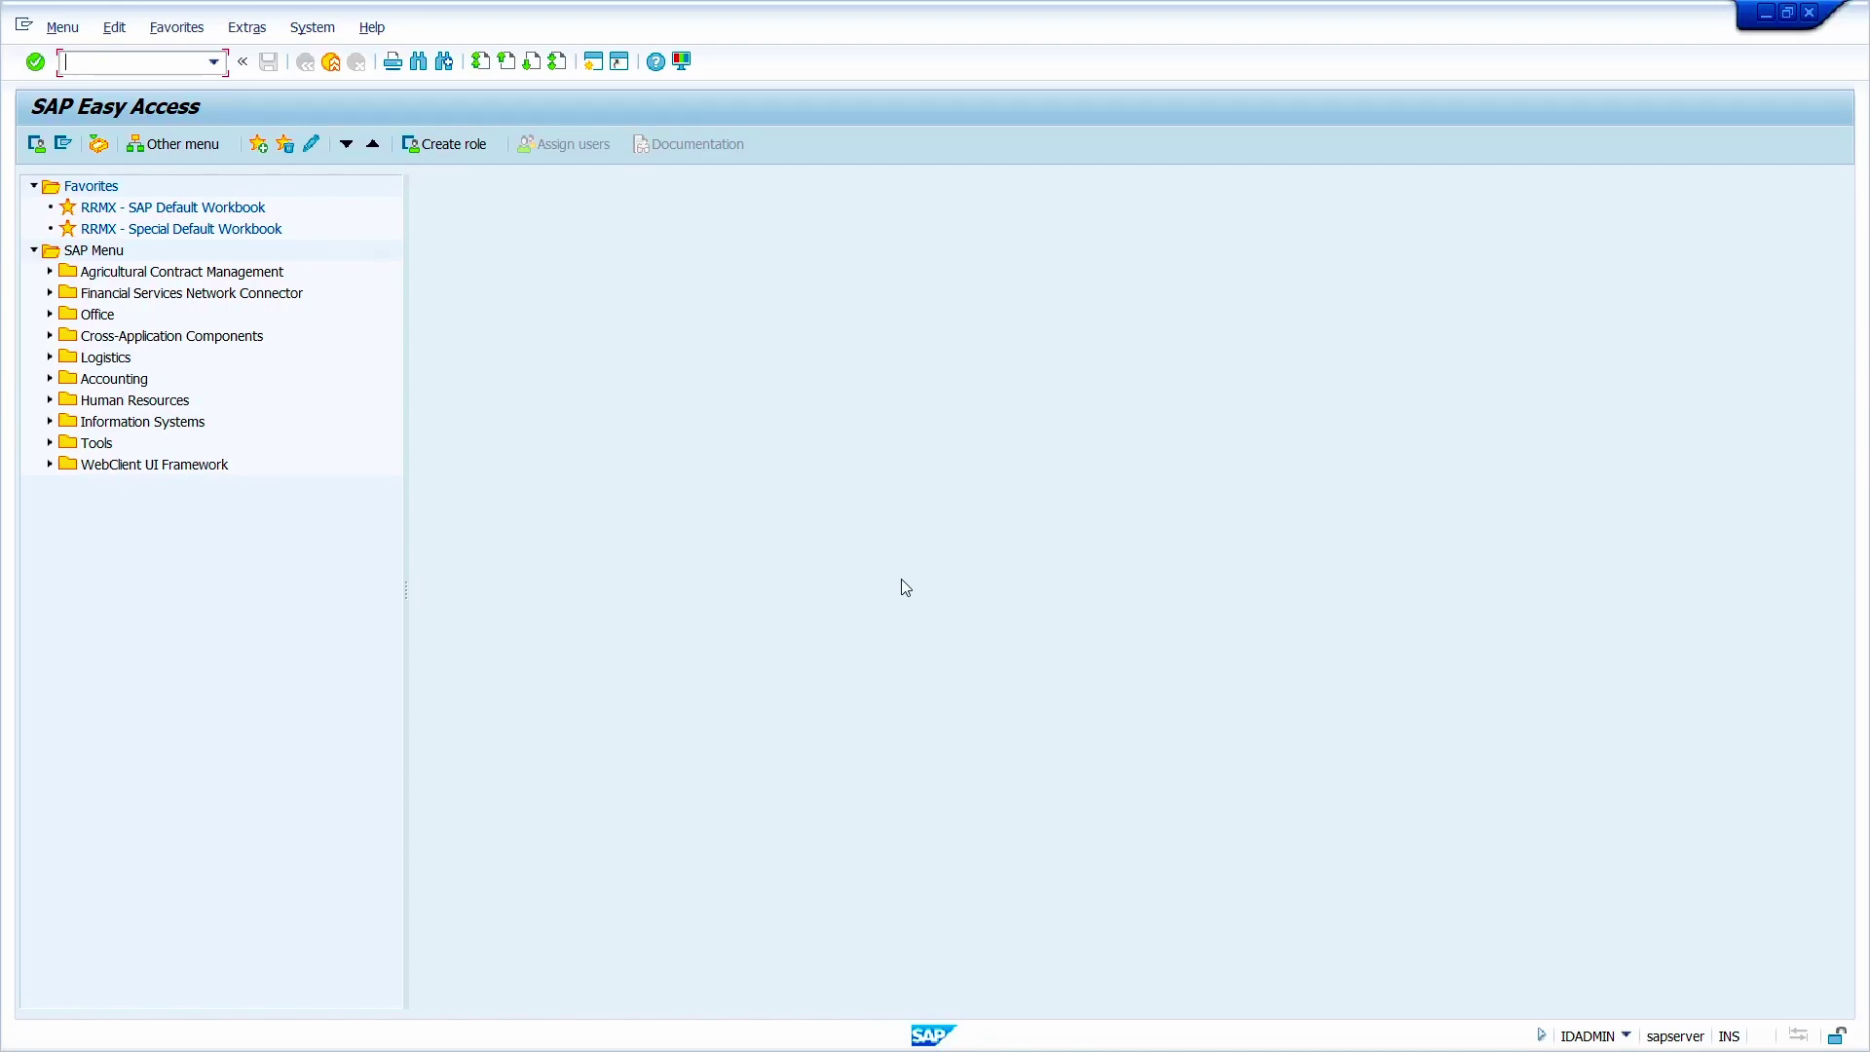
{"action": "type", "text": "me14"}
{"action": "key", "text": "Return"}
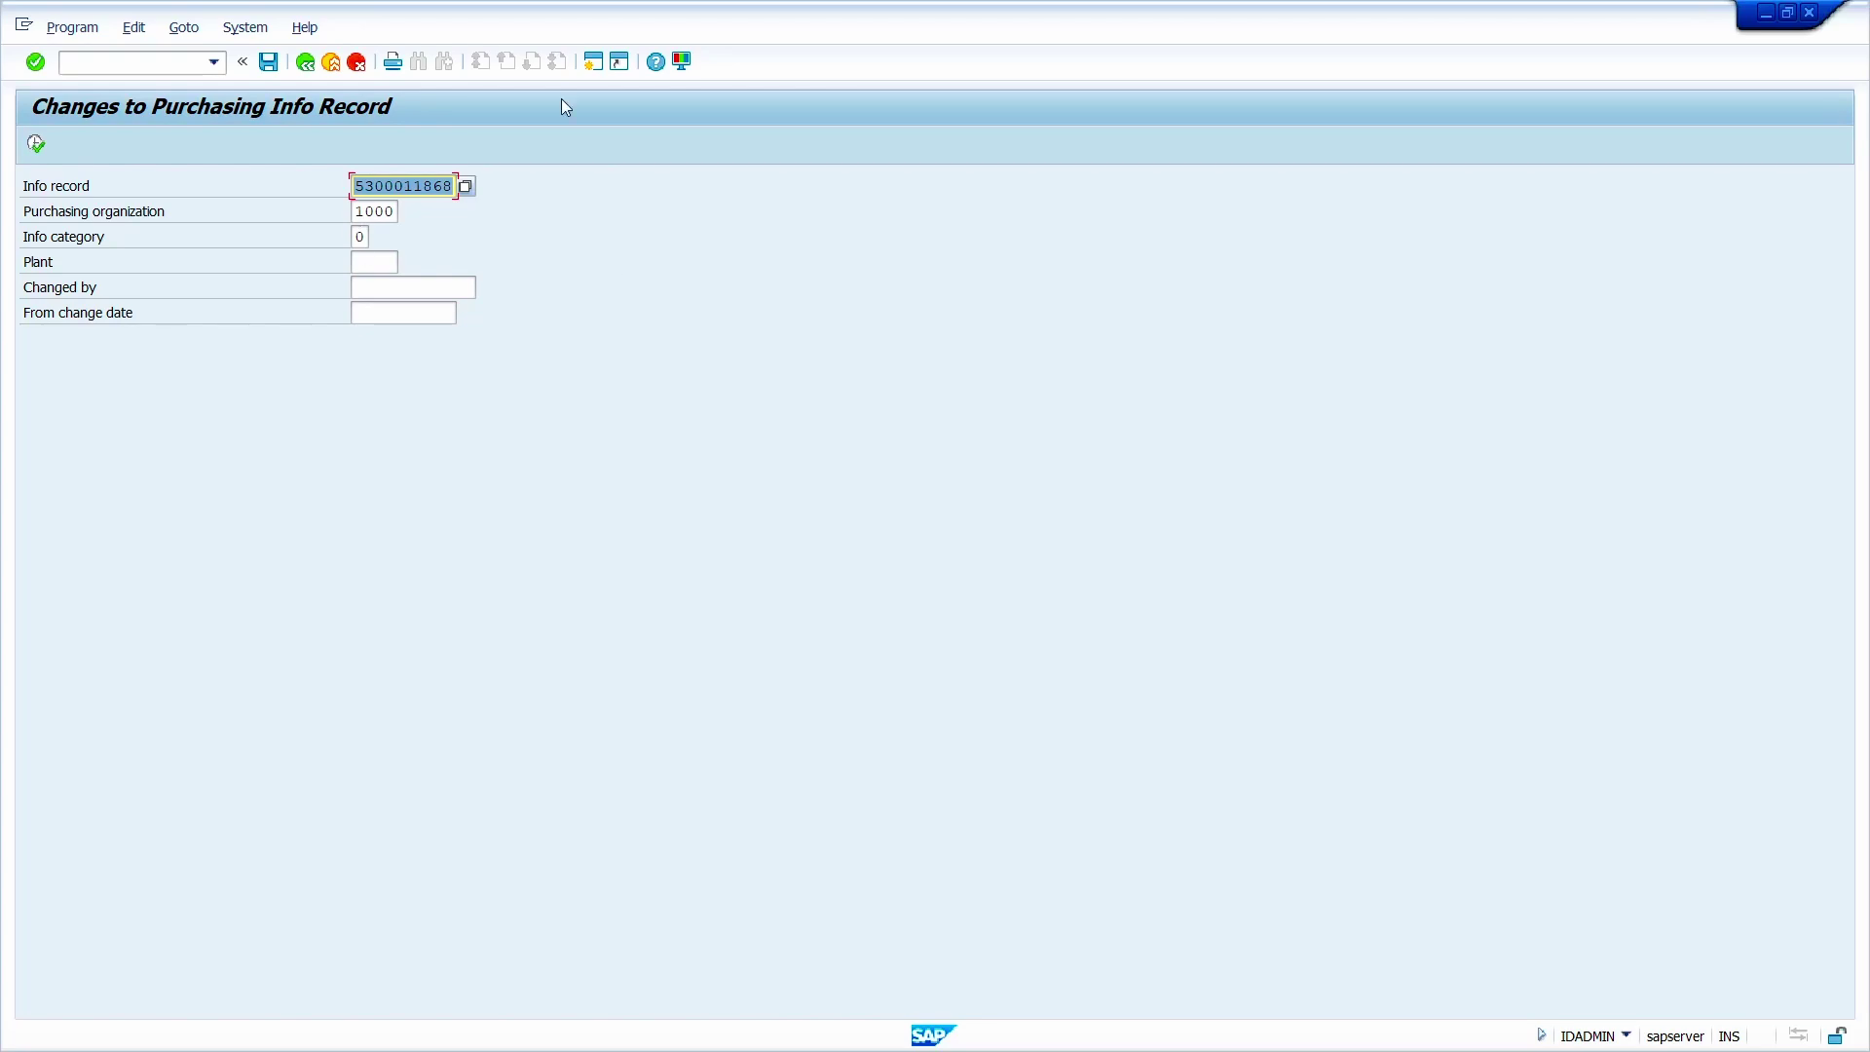
{"action": "left_click", "coordinate": [39, 144]}
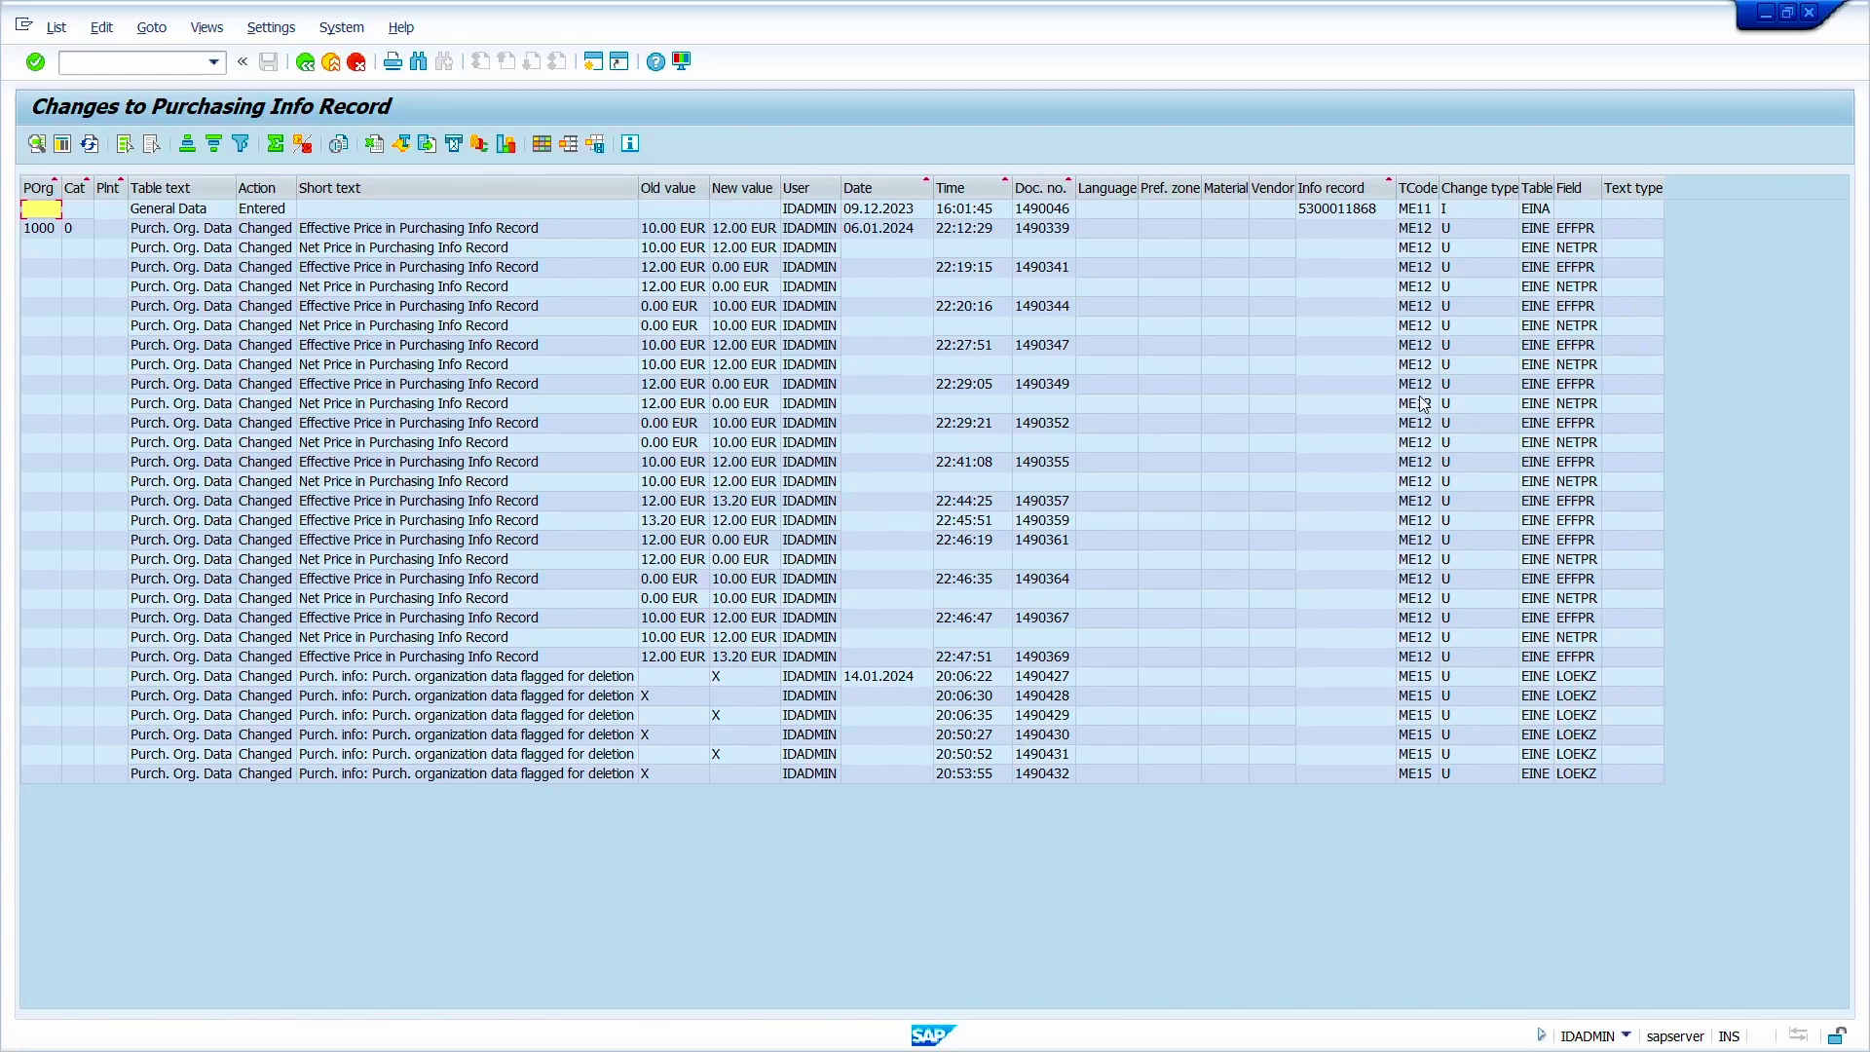
- Read the F1 help explaining the Change type values of the first change entry
{"action": "left_click", "coordinate": [1477, 232]}
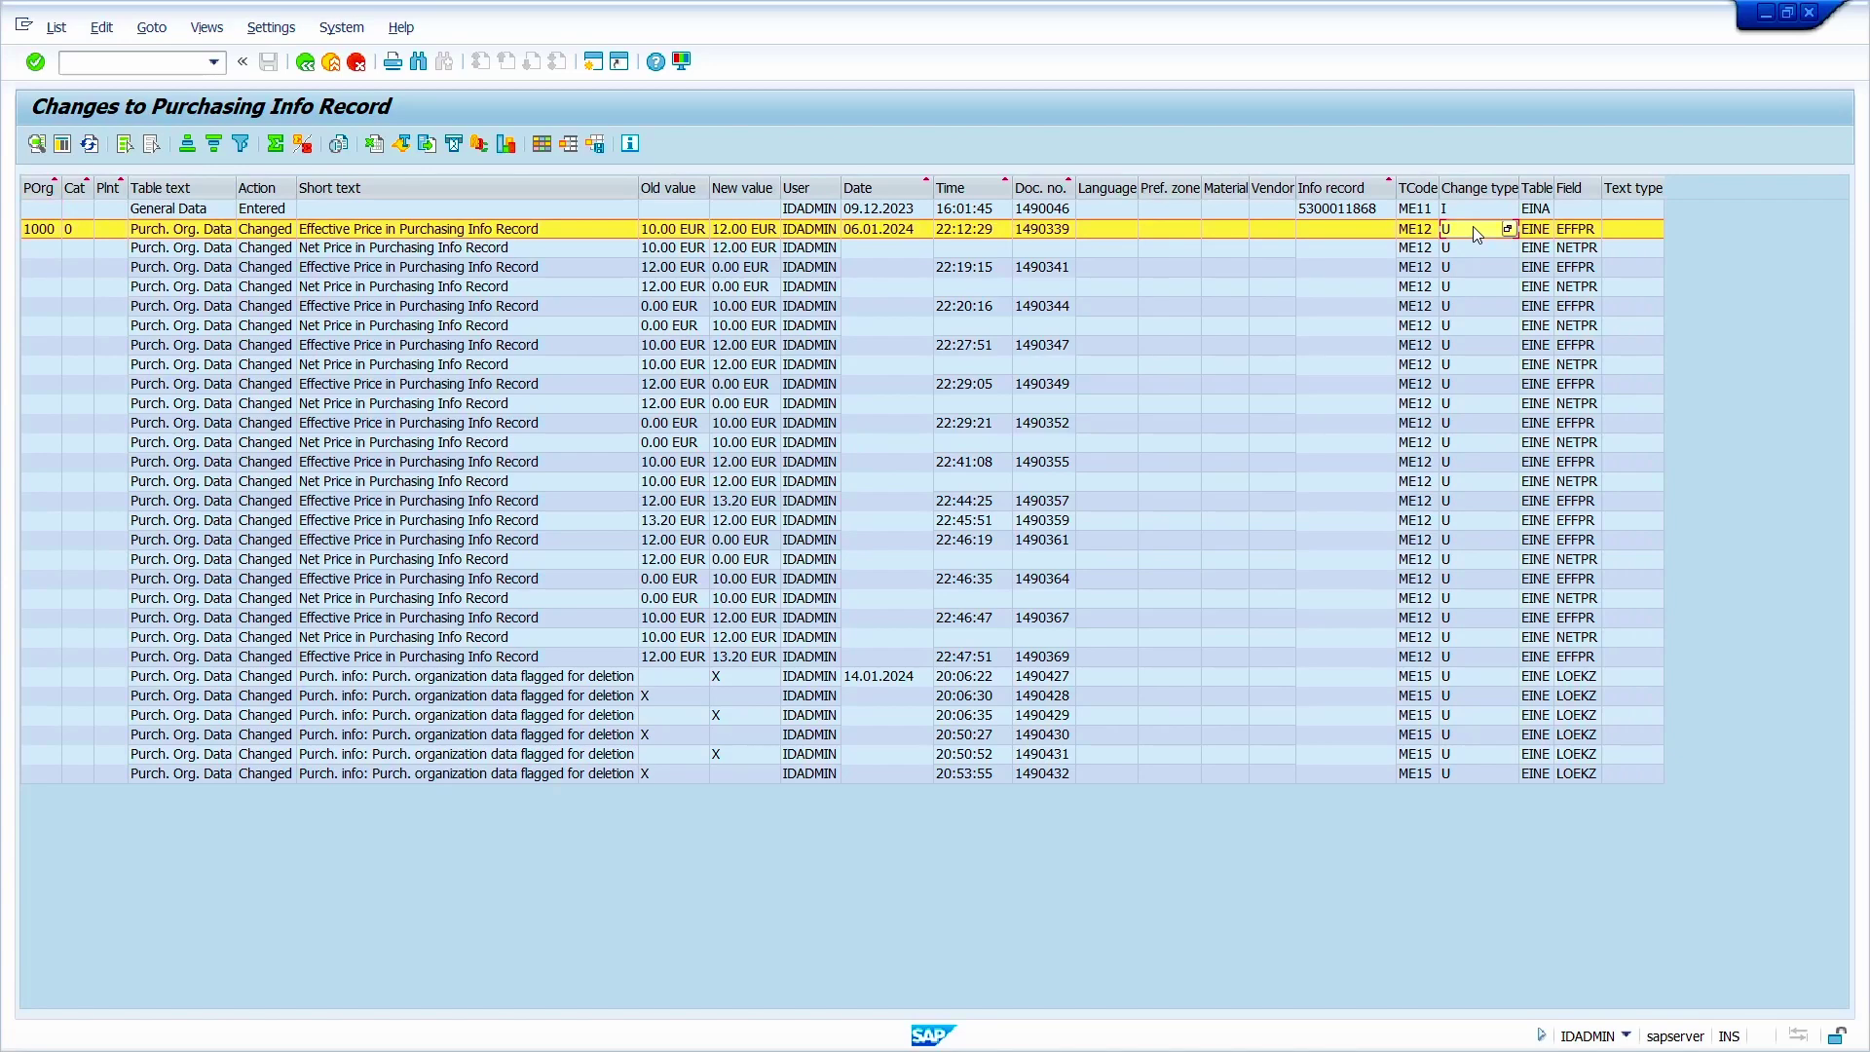
{"action": "key", "text": "F1"}
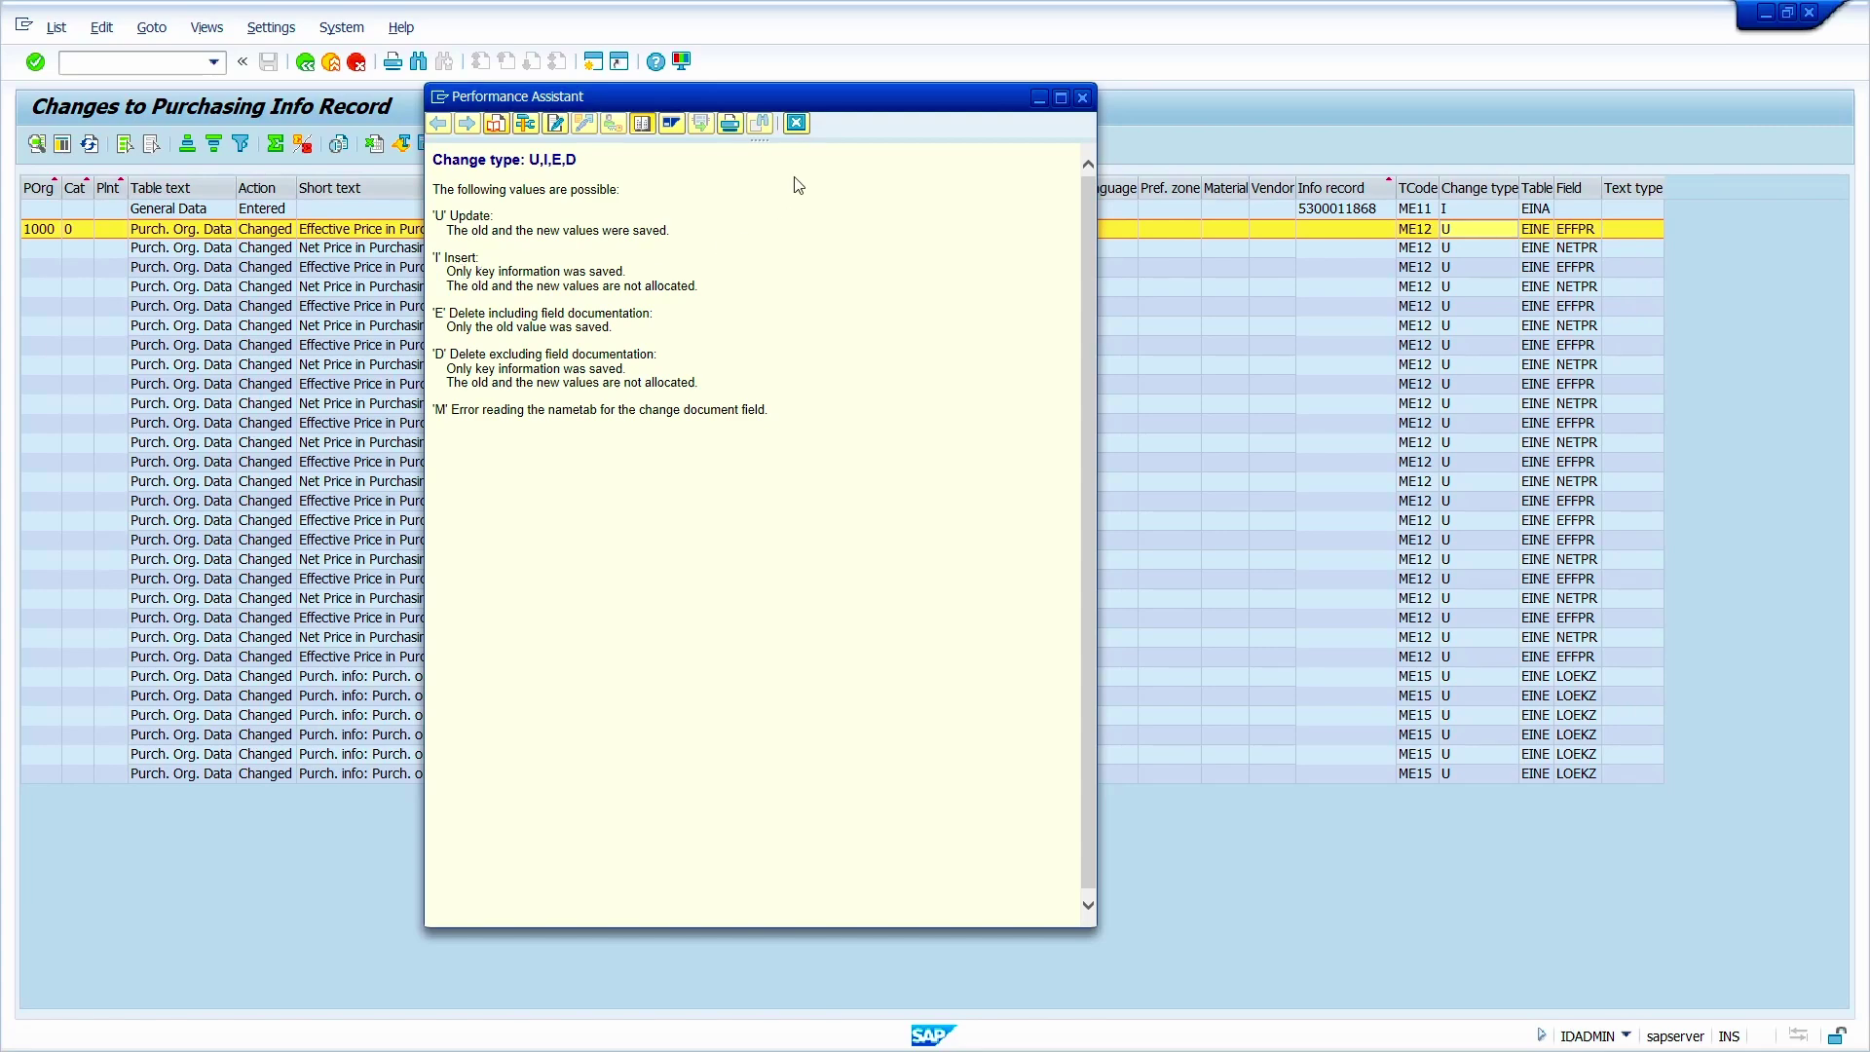
{"action": "left_click", "coordinate": [797, 124]}
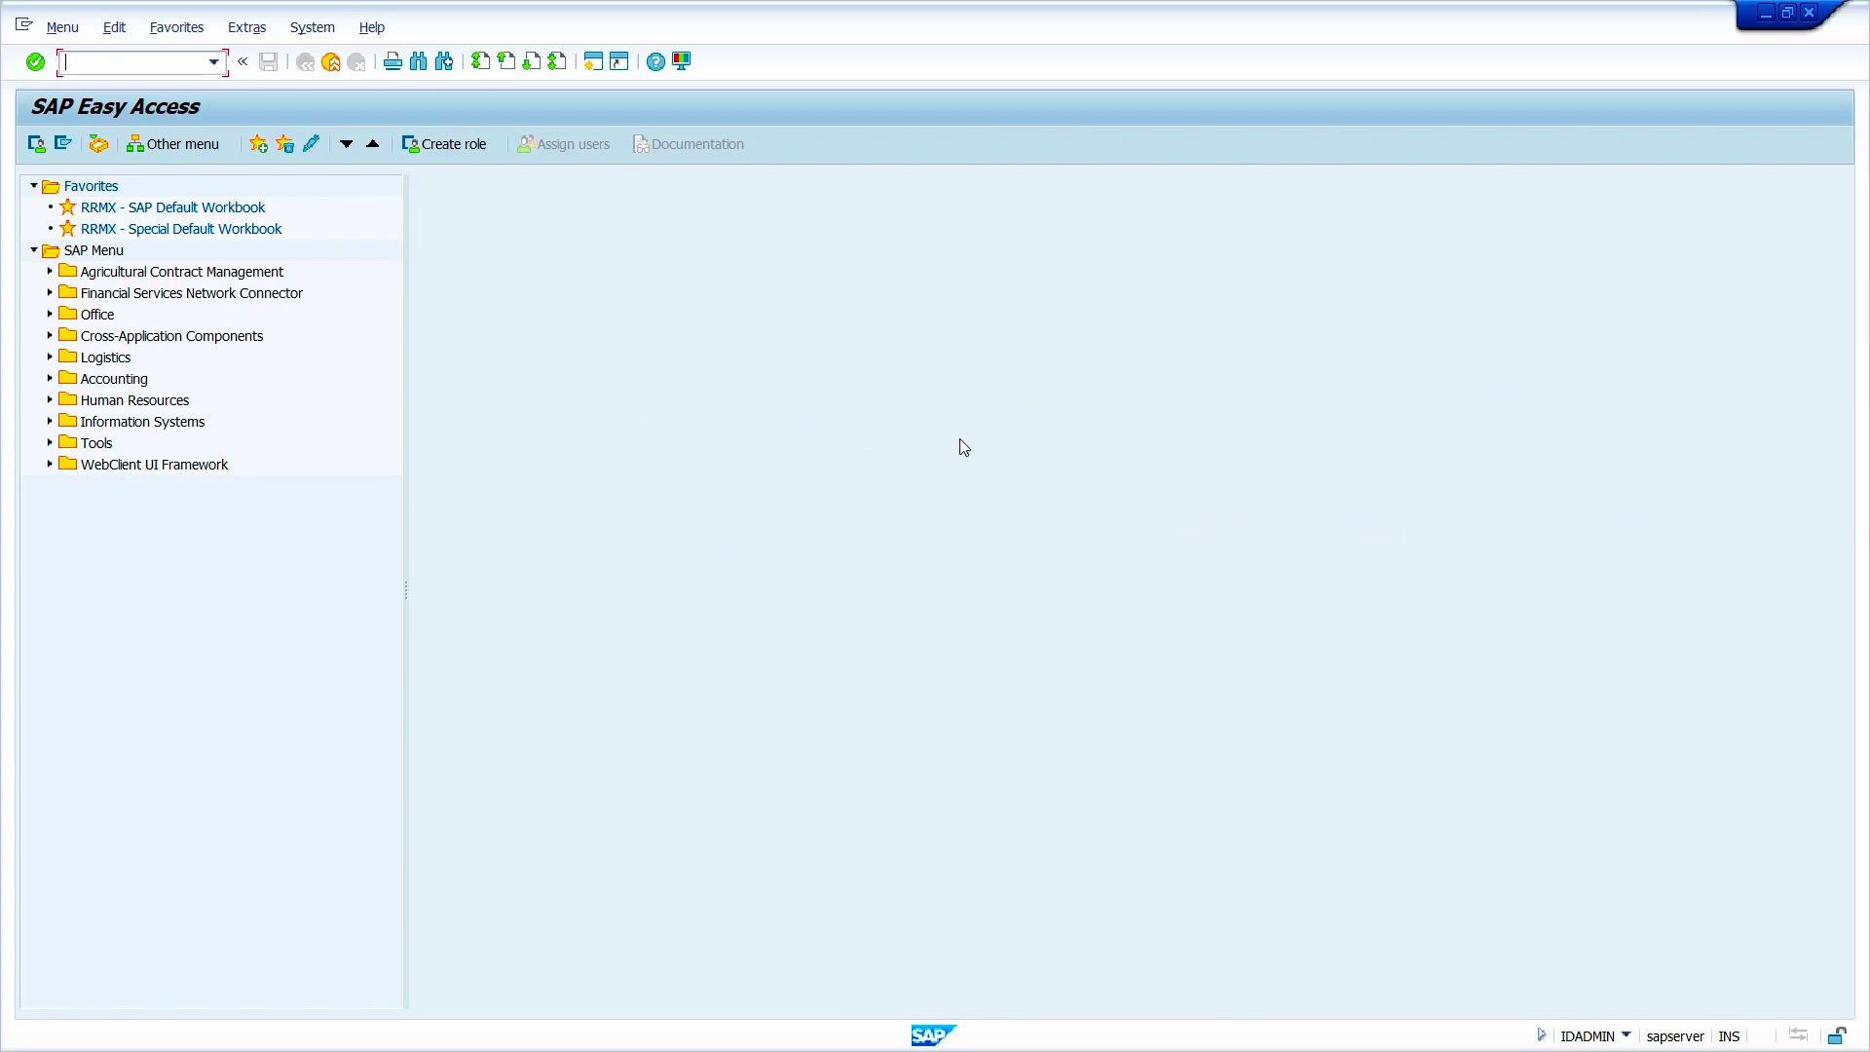
{"action": "type", "text": "me15"}
{"action": "key", "text": "Return"}
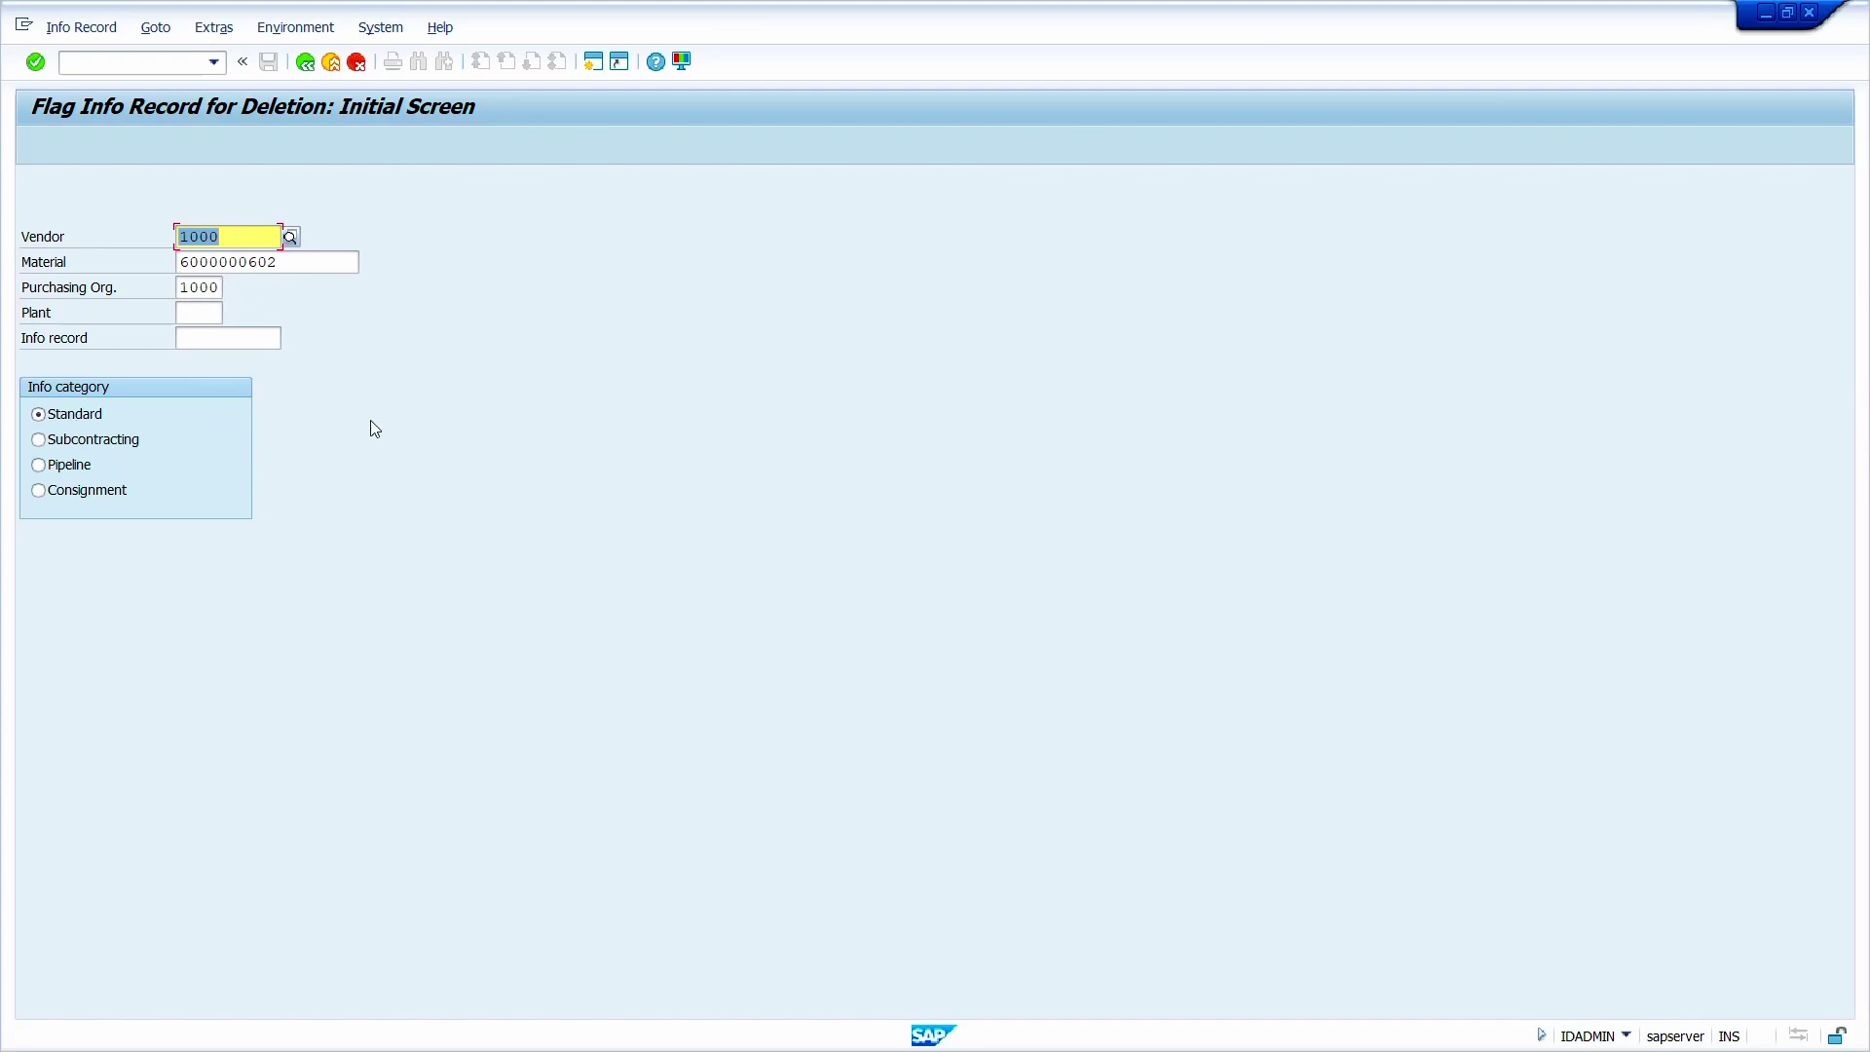
{"action": "key", "text": "Return"}
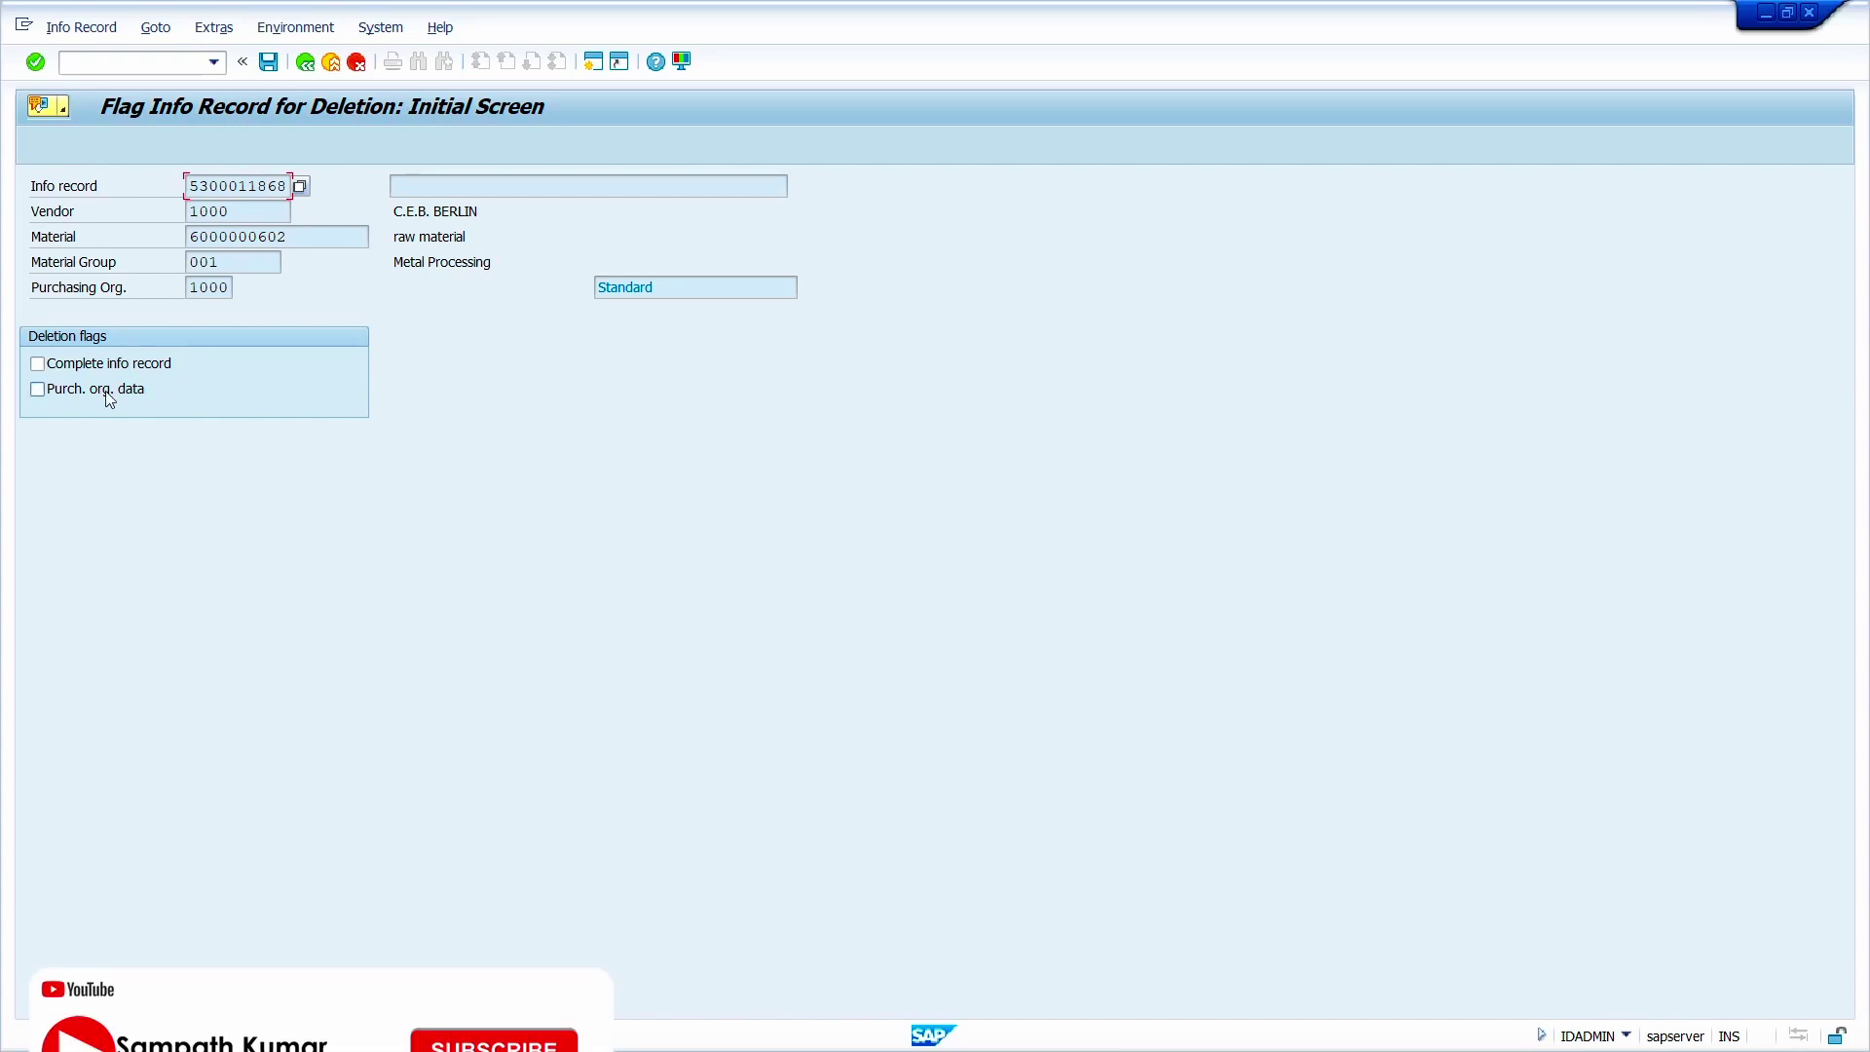
{"action": "left_click", "coordinate": [305, 63]}
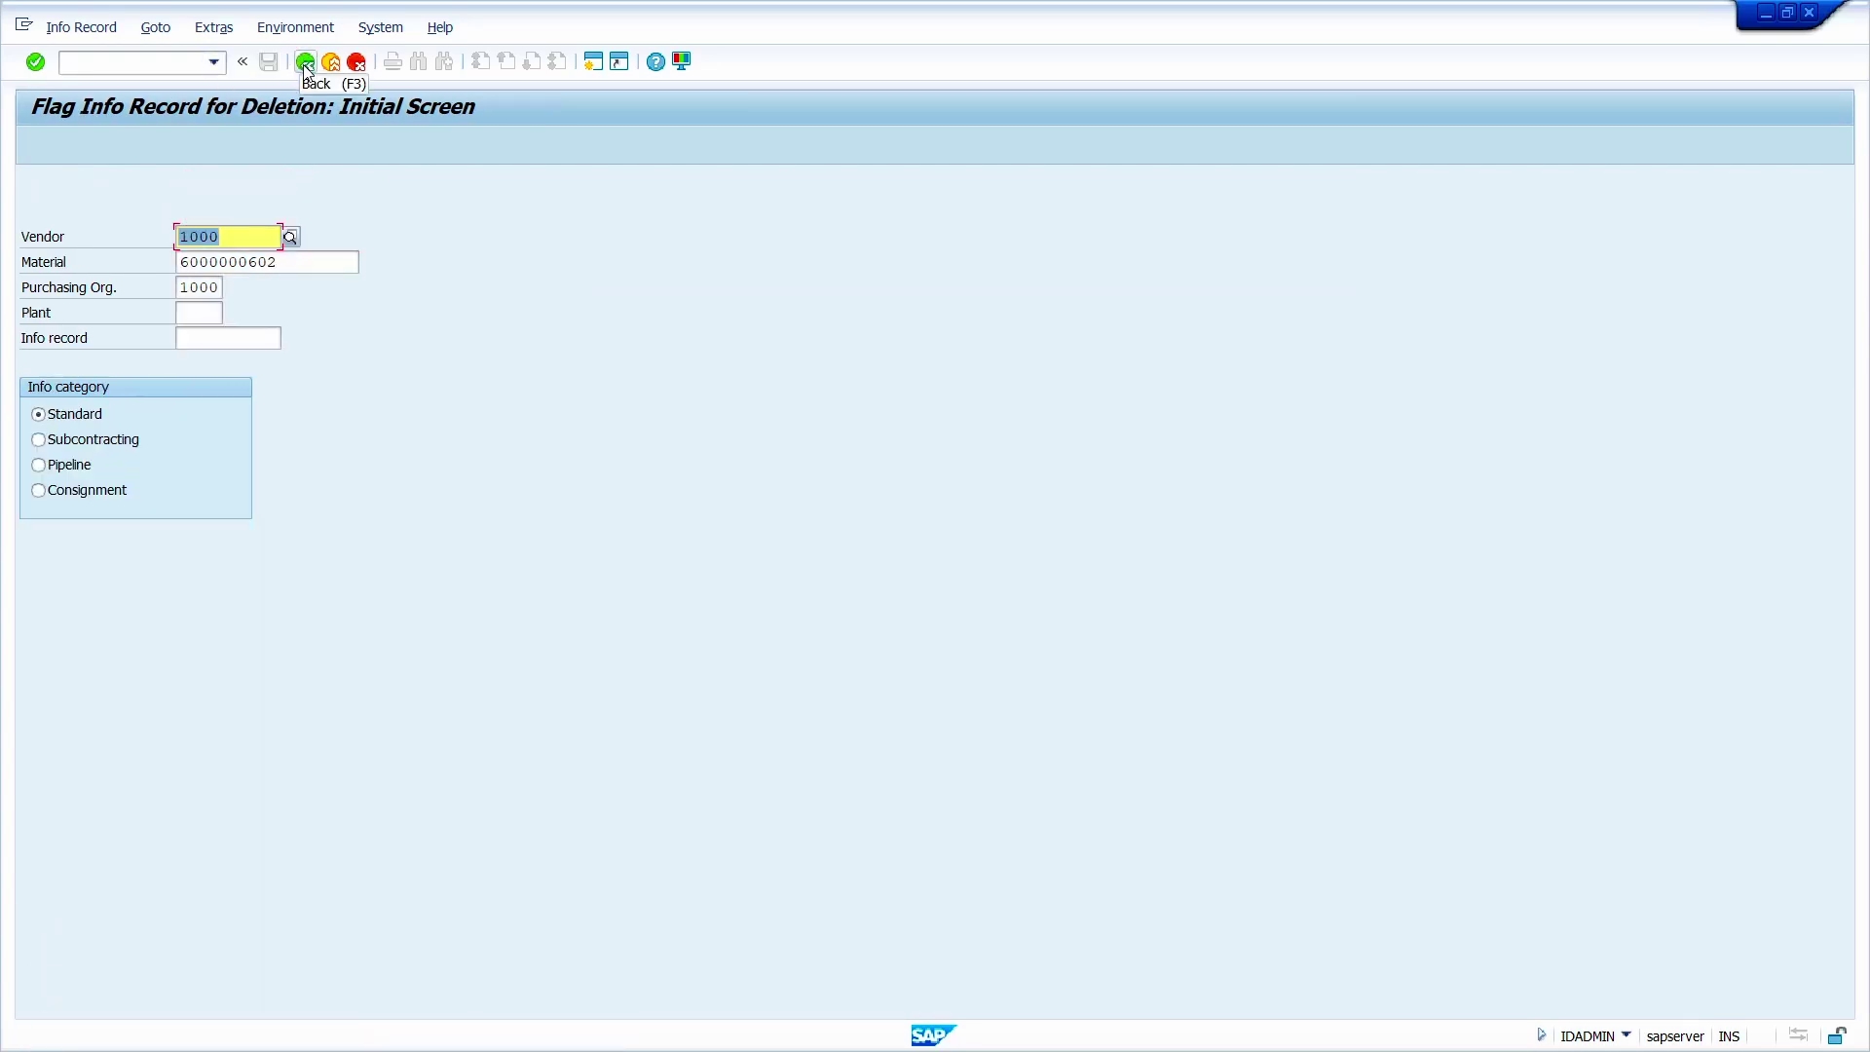
{"action": "left_click", "coordinate": [304, 62]}
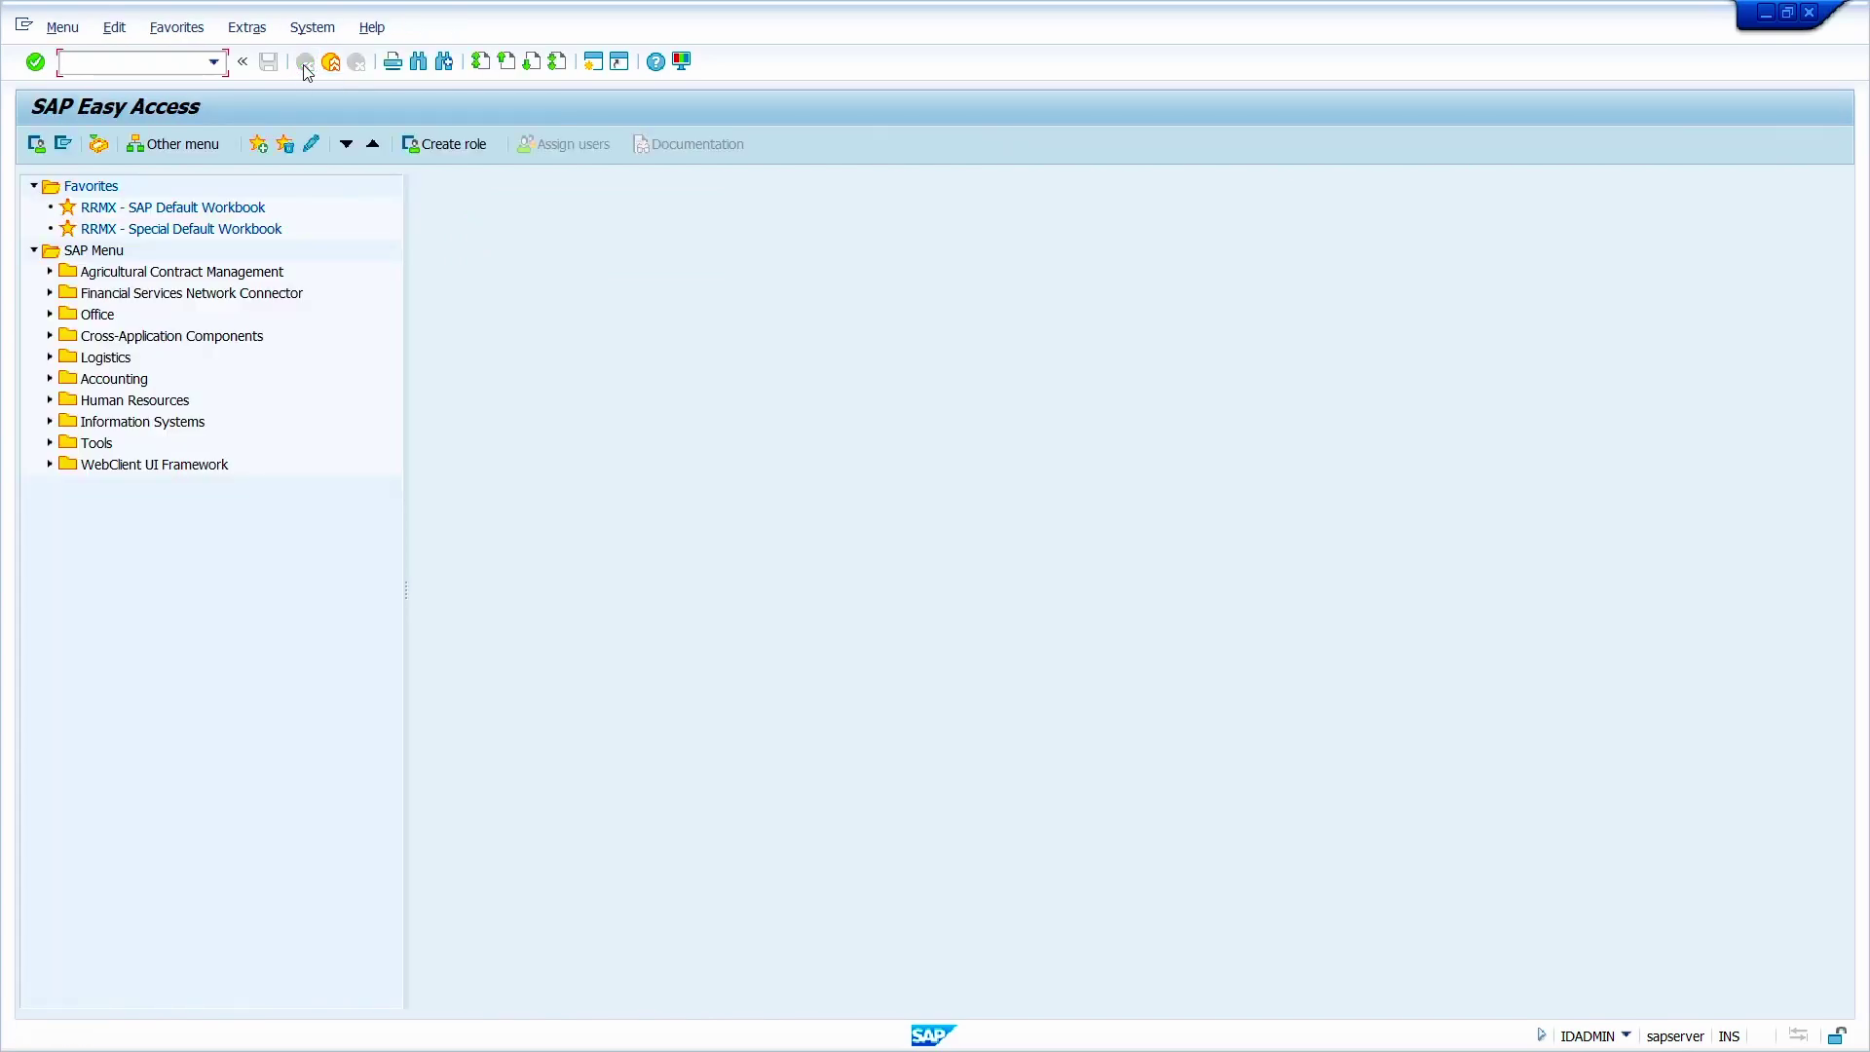
{"action": "type", "text": "me16"}
{"action": "key", "text": "Return"}
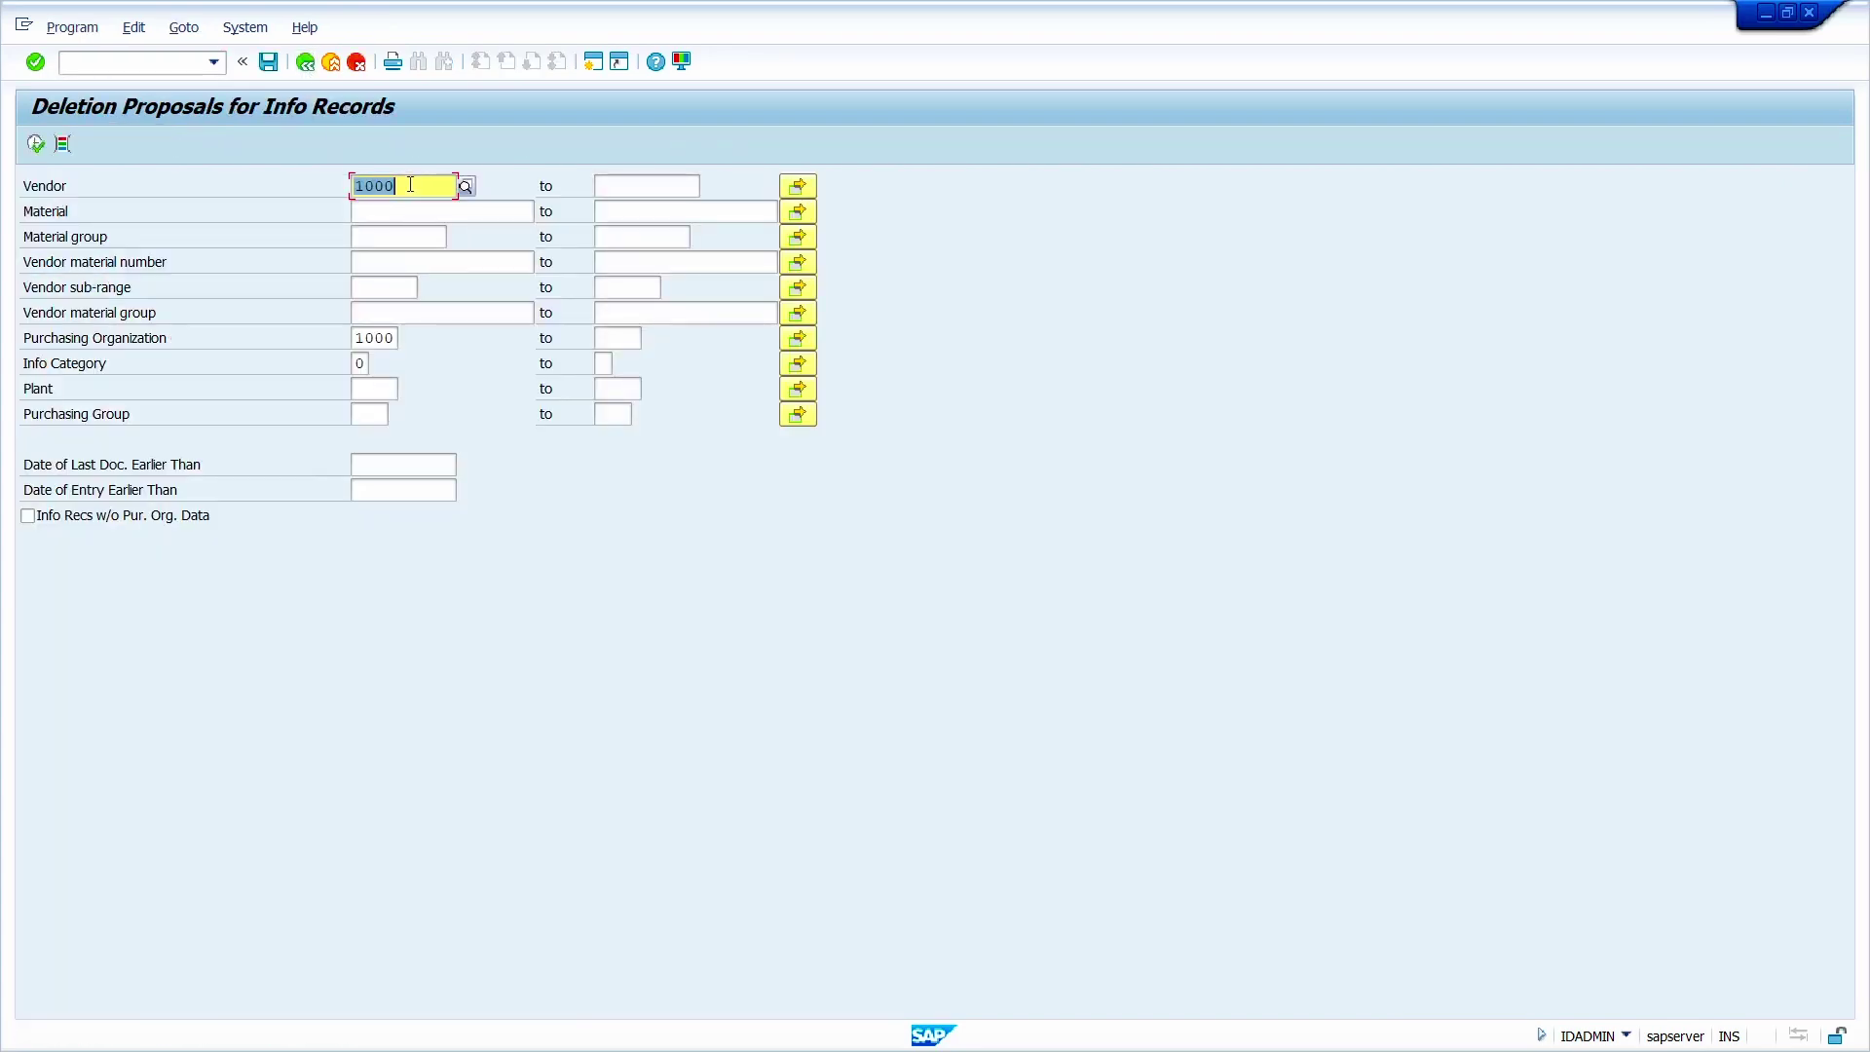
{"action": "left_click", "coordinate": [409, 213]}
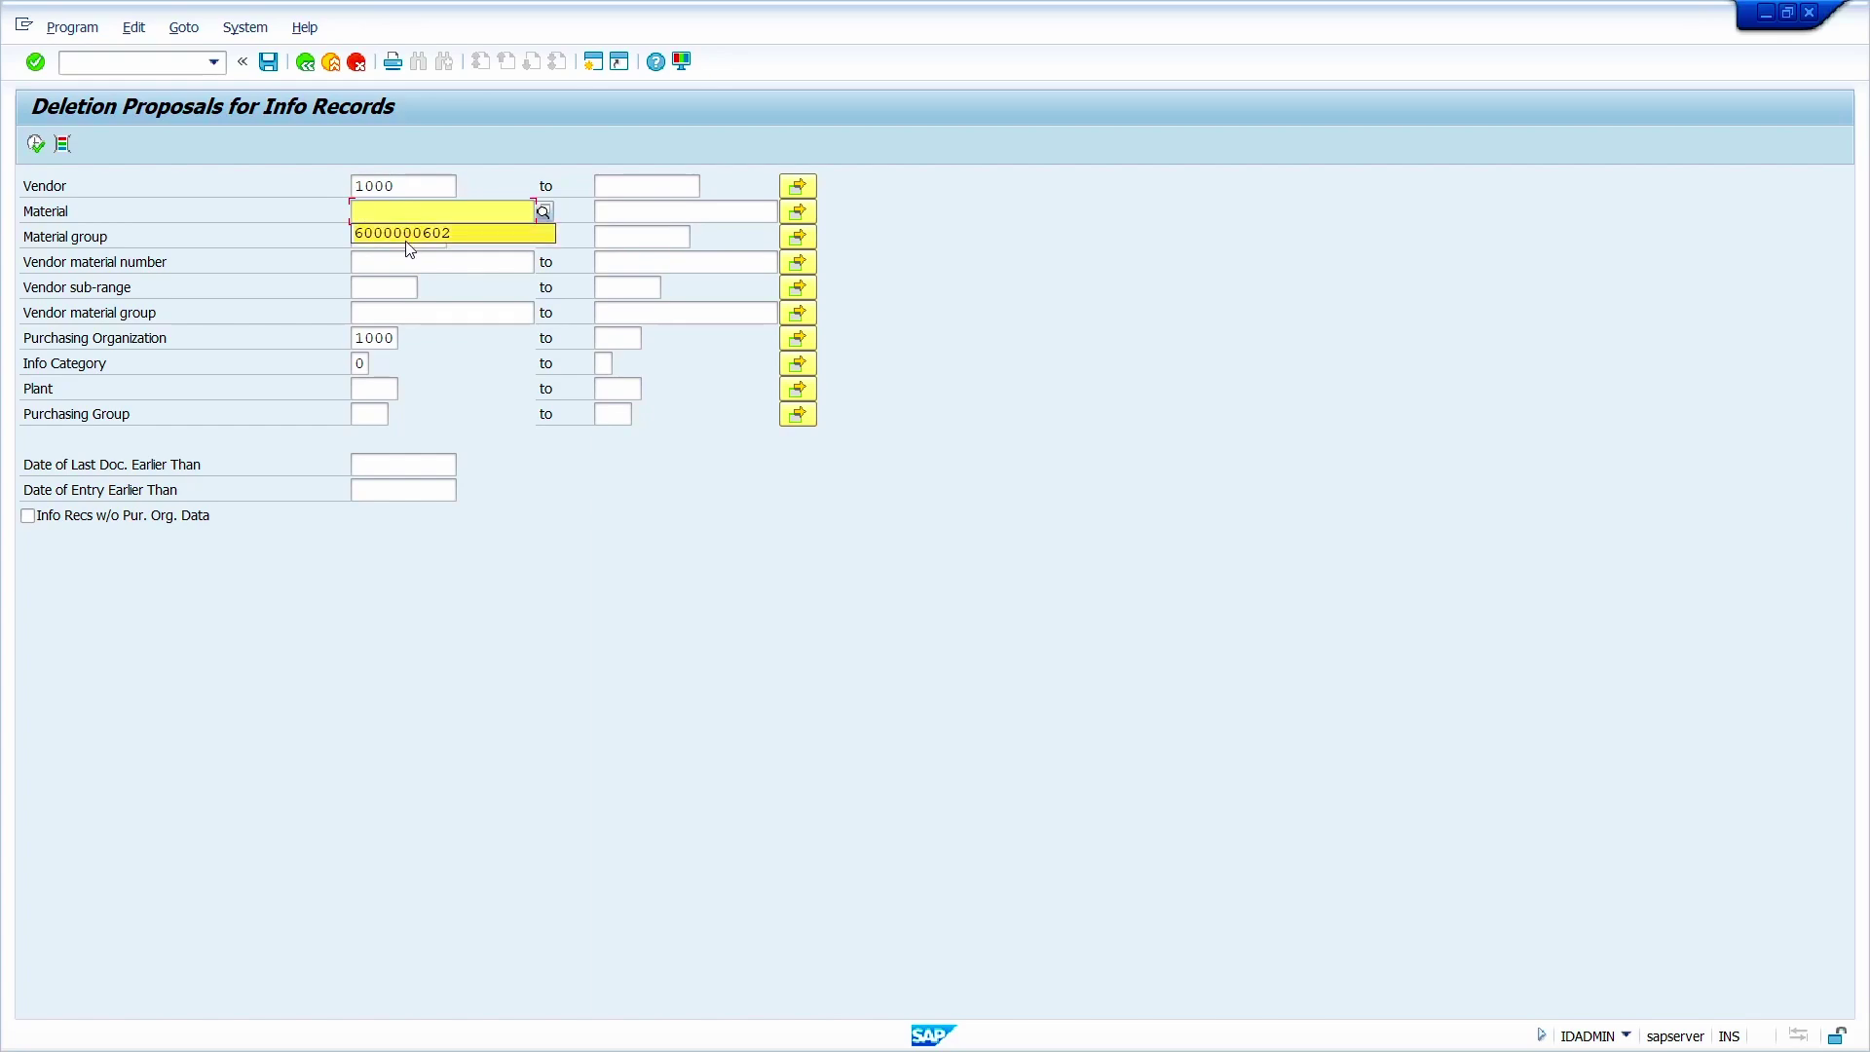
{"action": "left_click", "coordinate": [409, 233]}
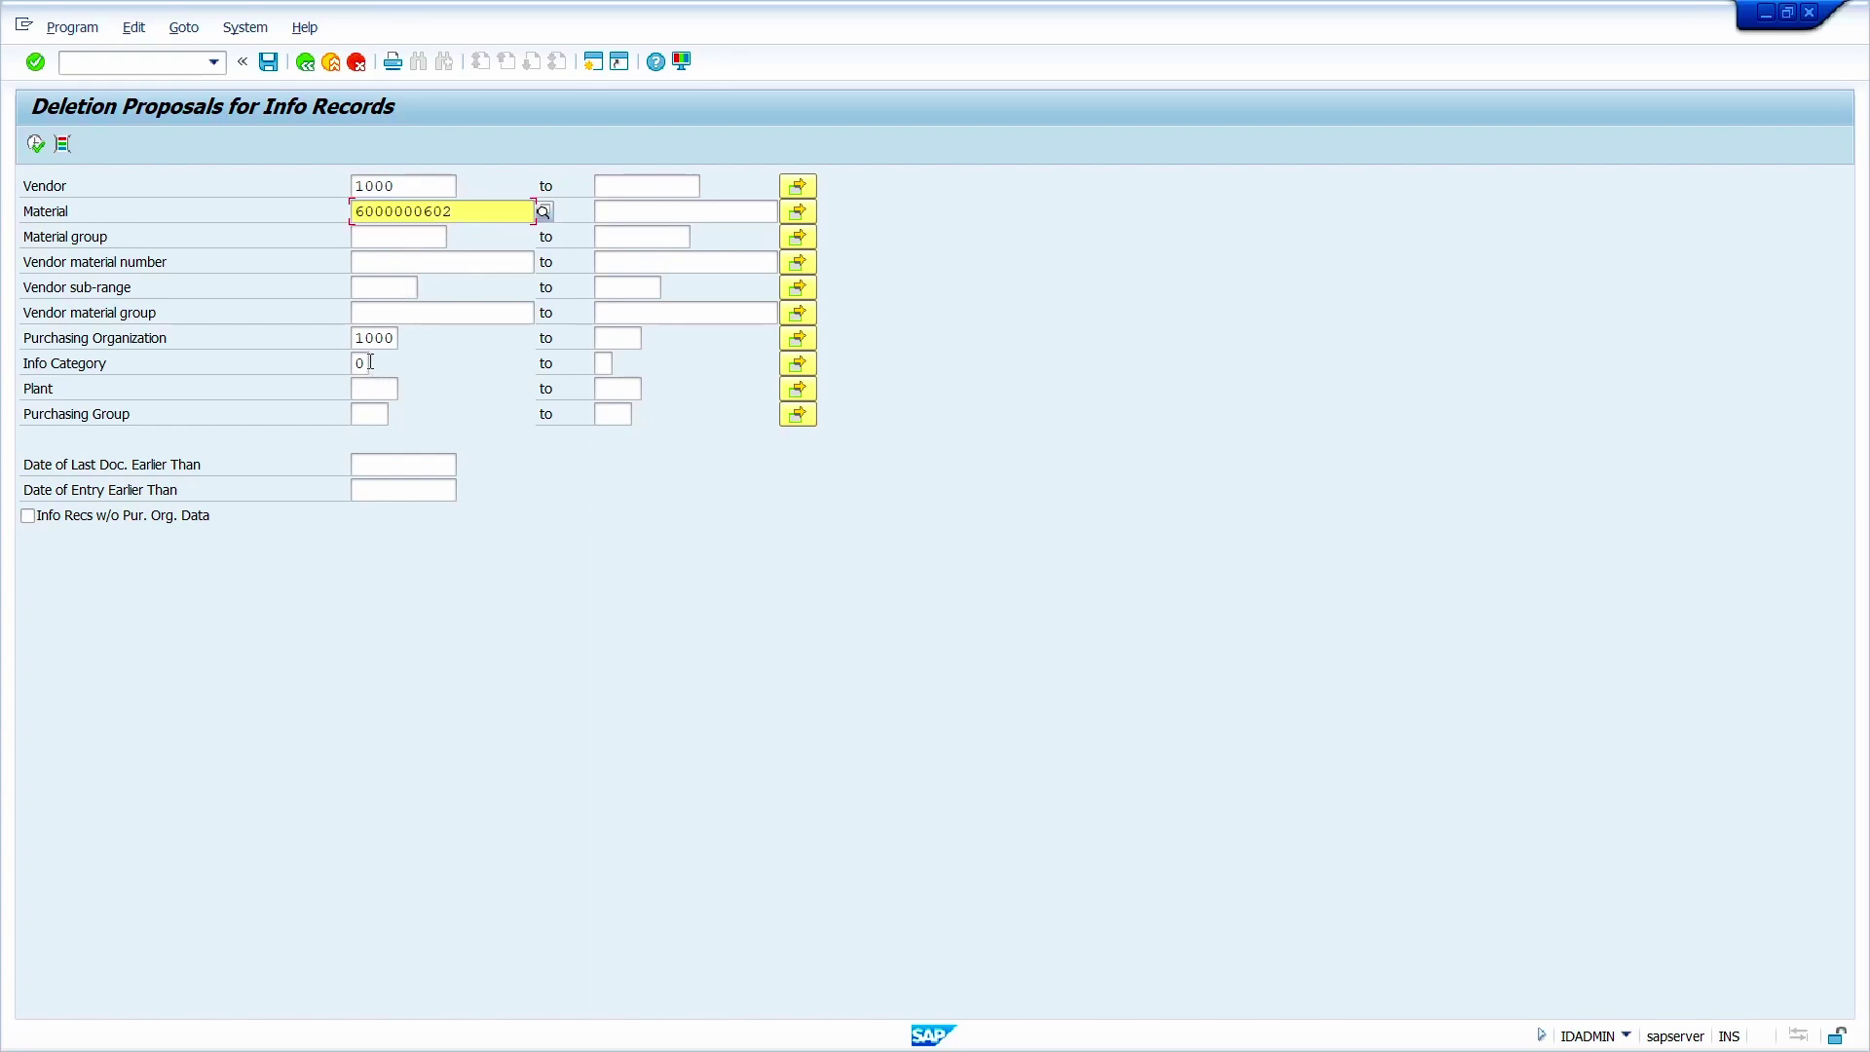
{"action": "left_click", "coordinate": [386, 466]}
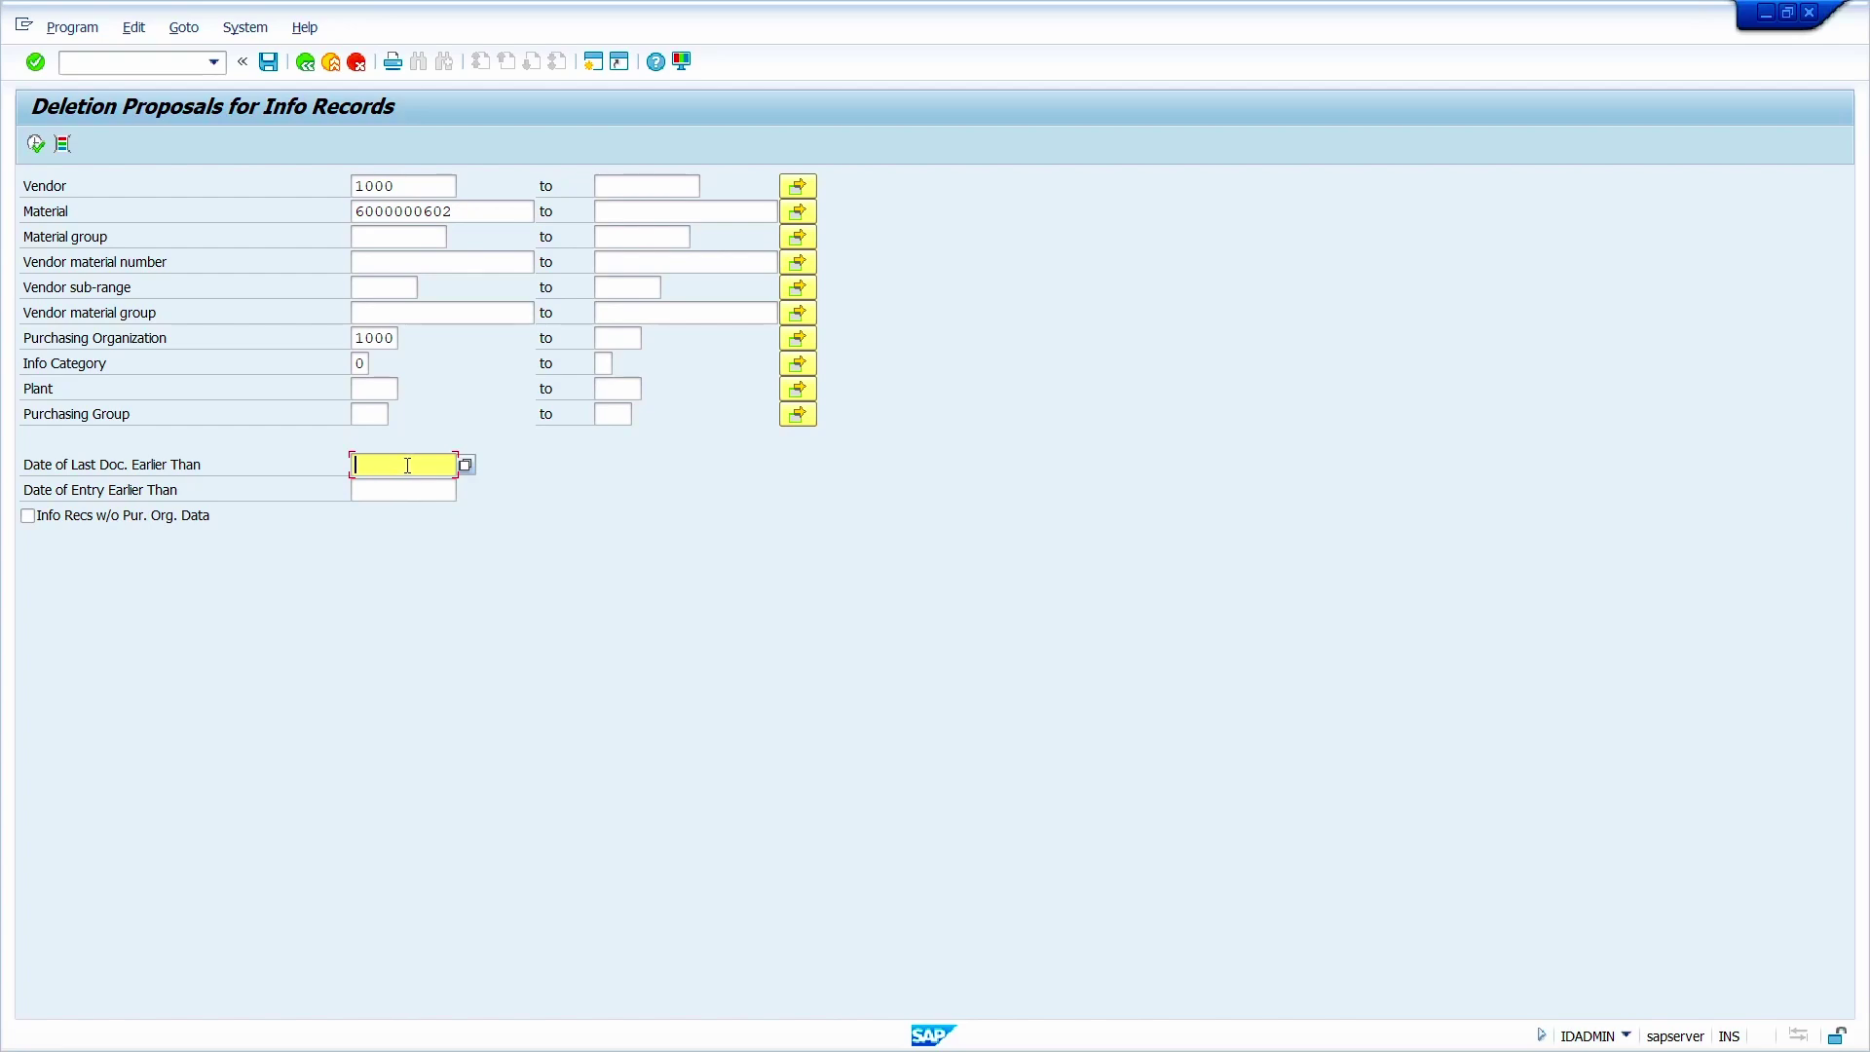
{"action": "key", "text": "F4"}
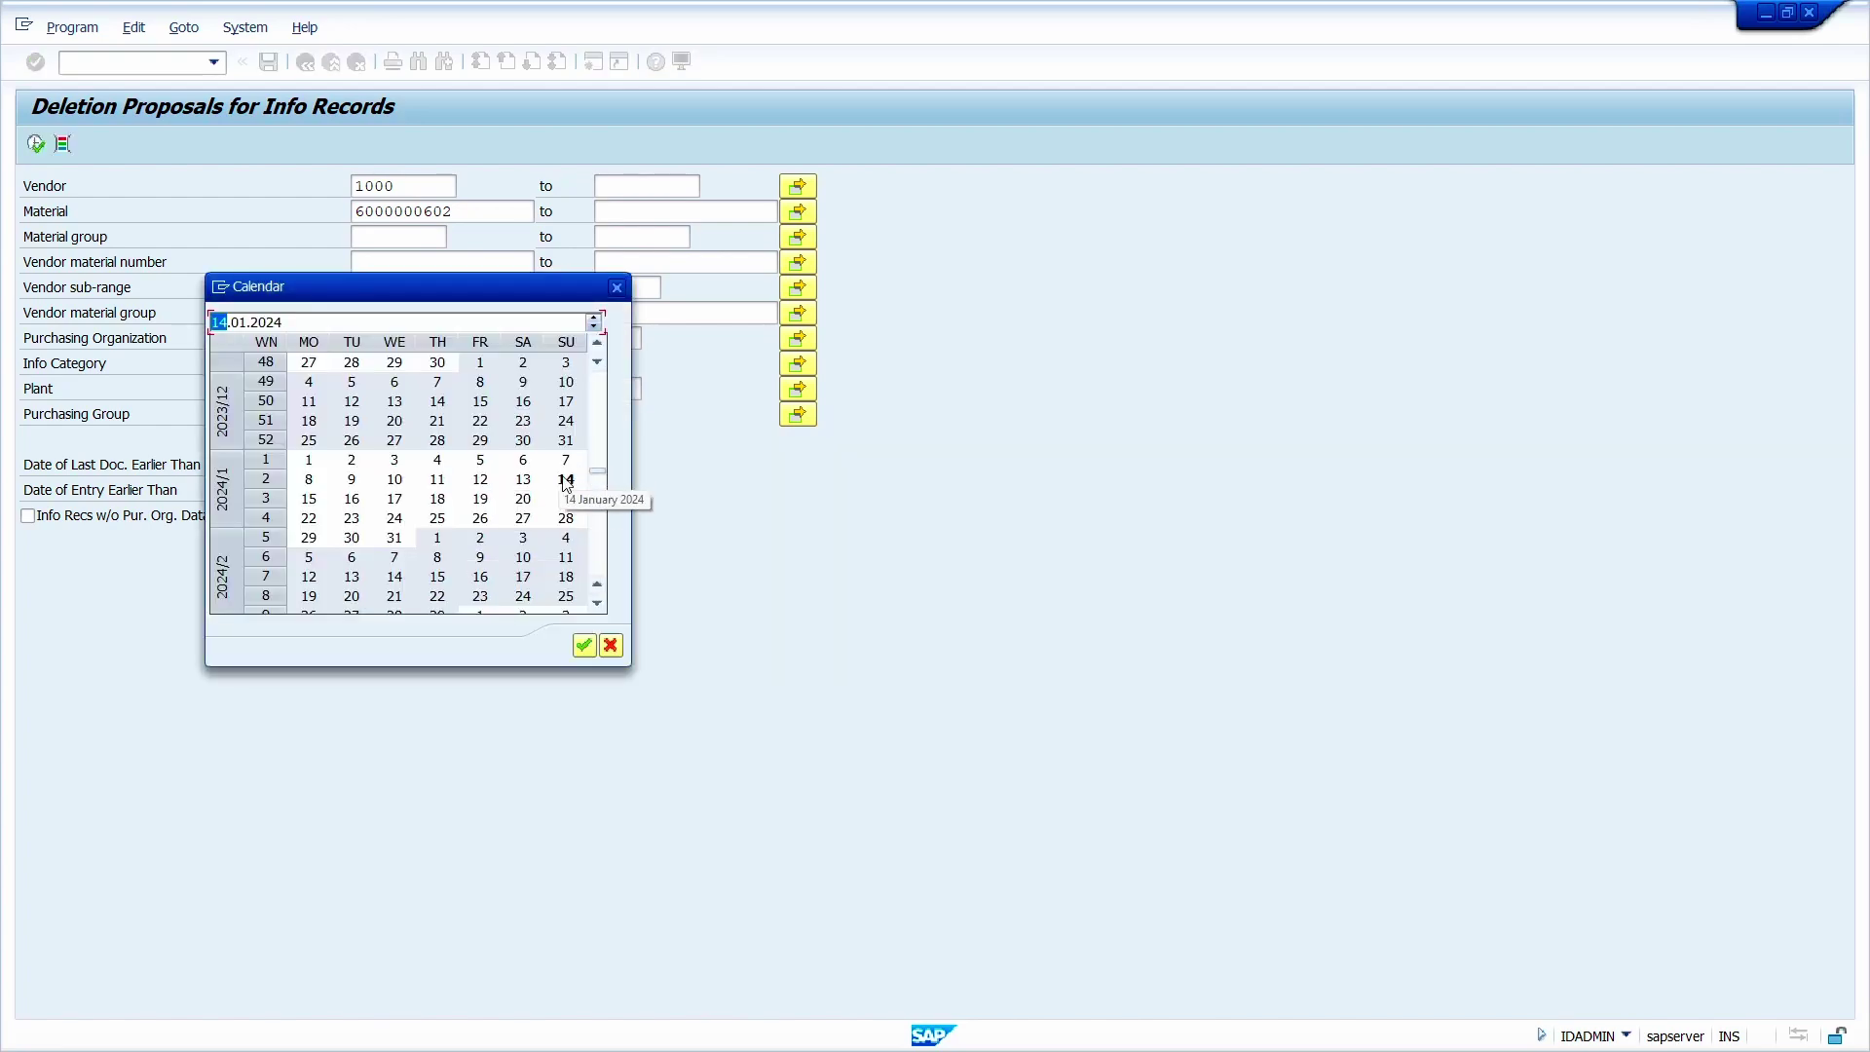
{"action": "double_click", "coordinate": [566, 480]}
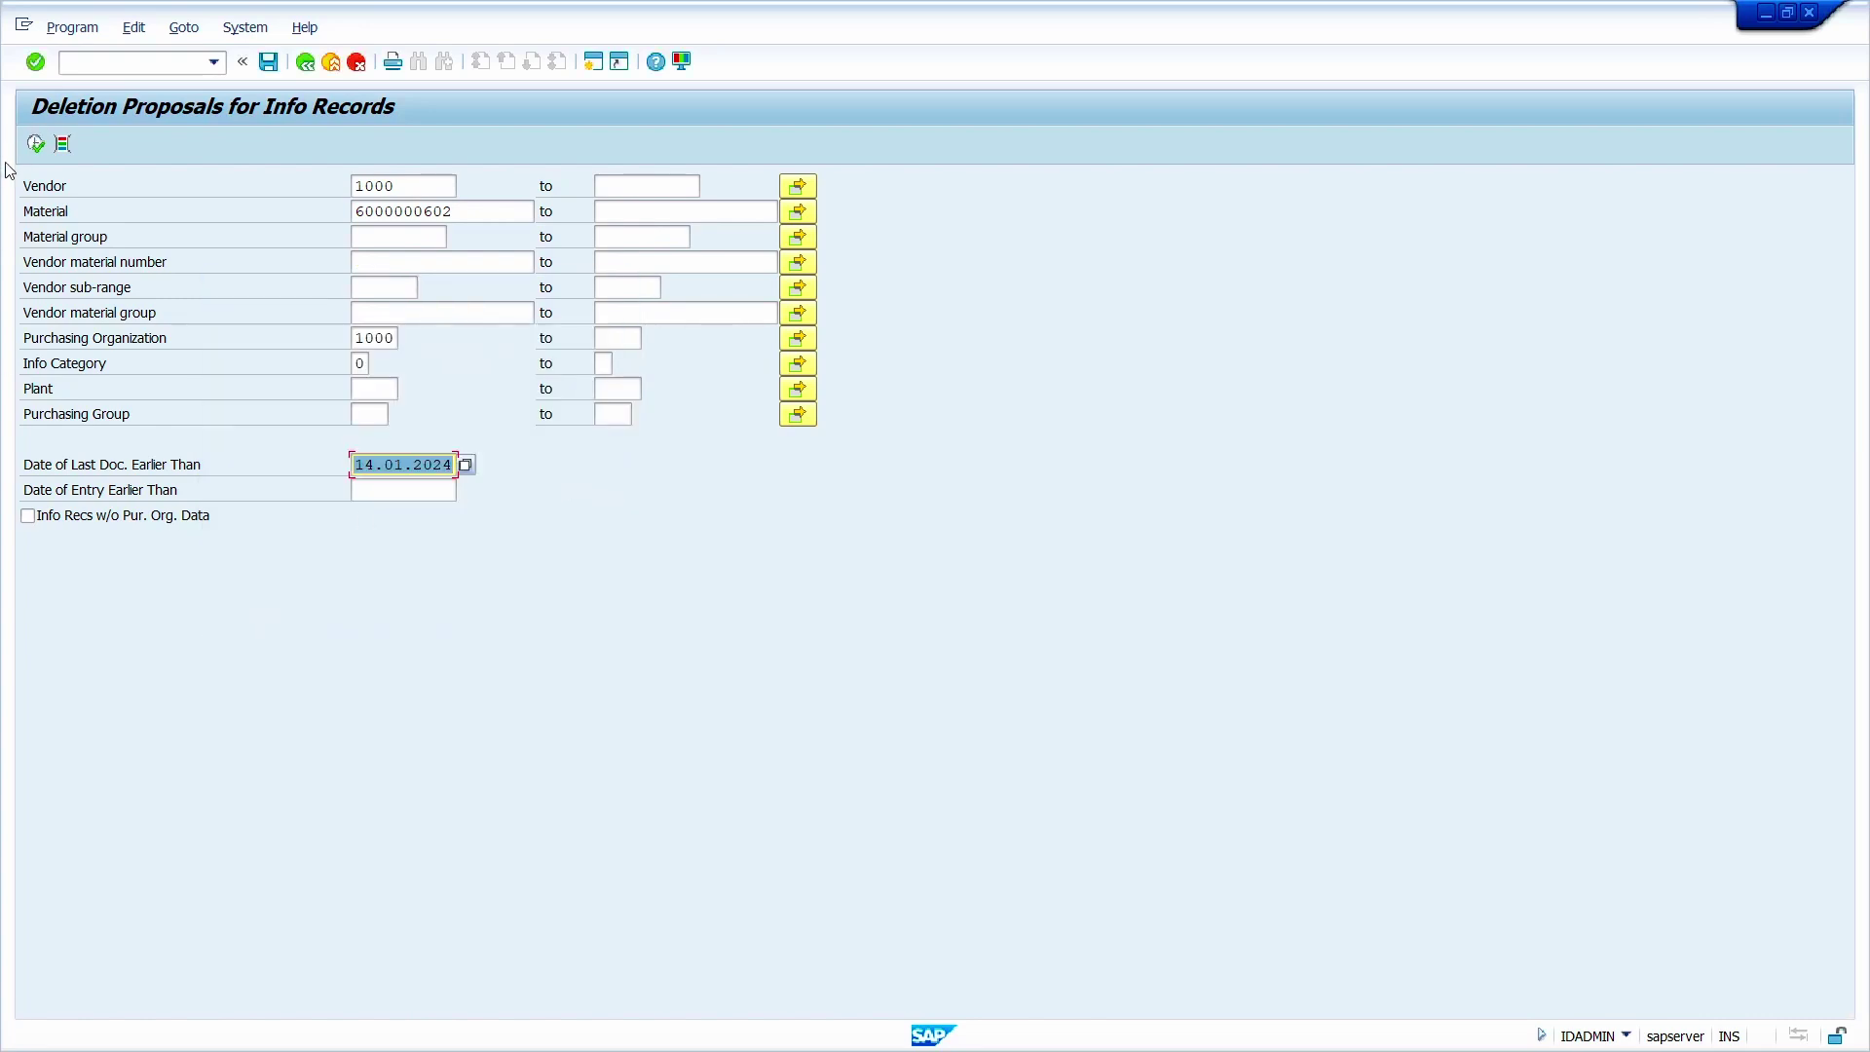
- Run the deletion proposals and set the deletion flag on the vendor 1000 info record
{"action": "left_click", "coordinate": [39, 146]}
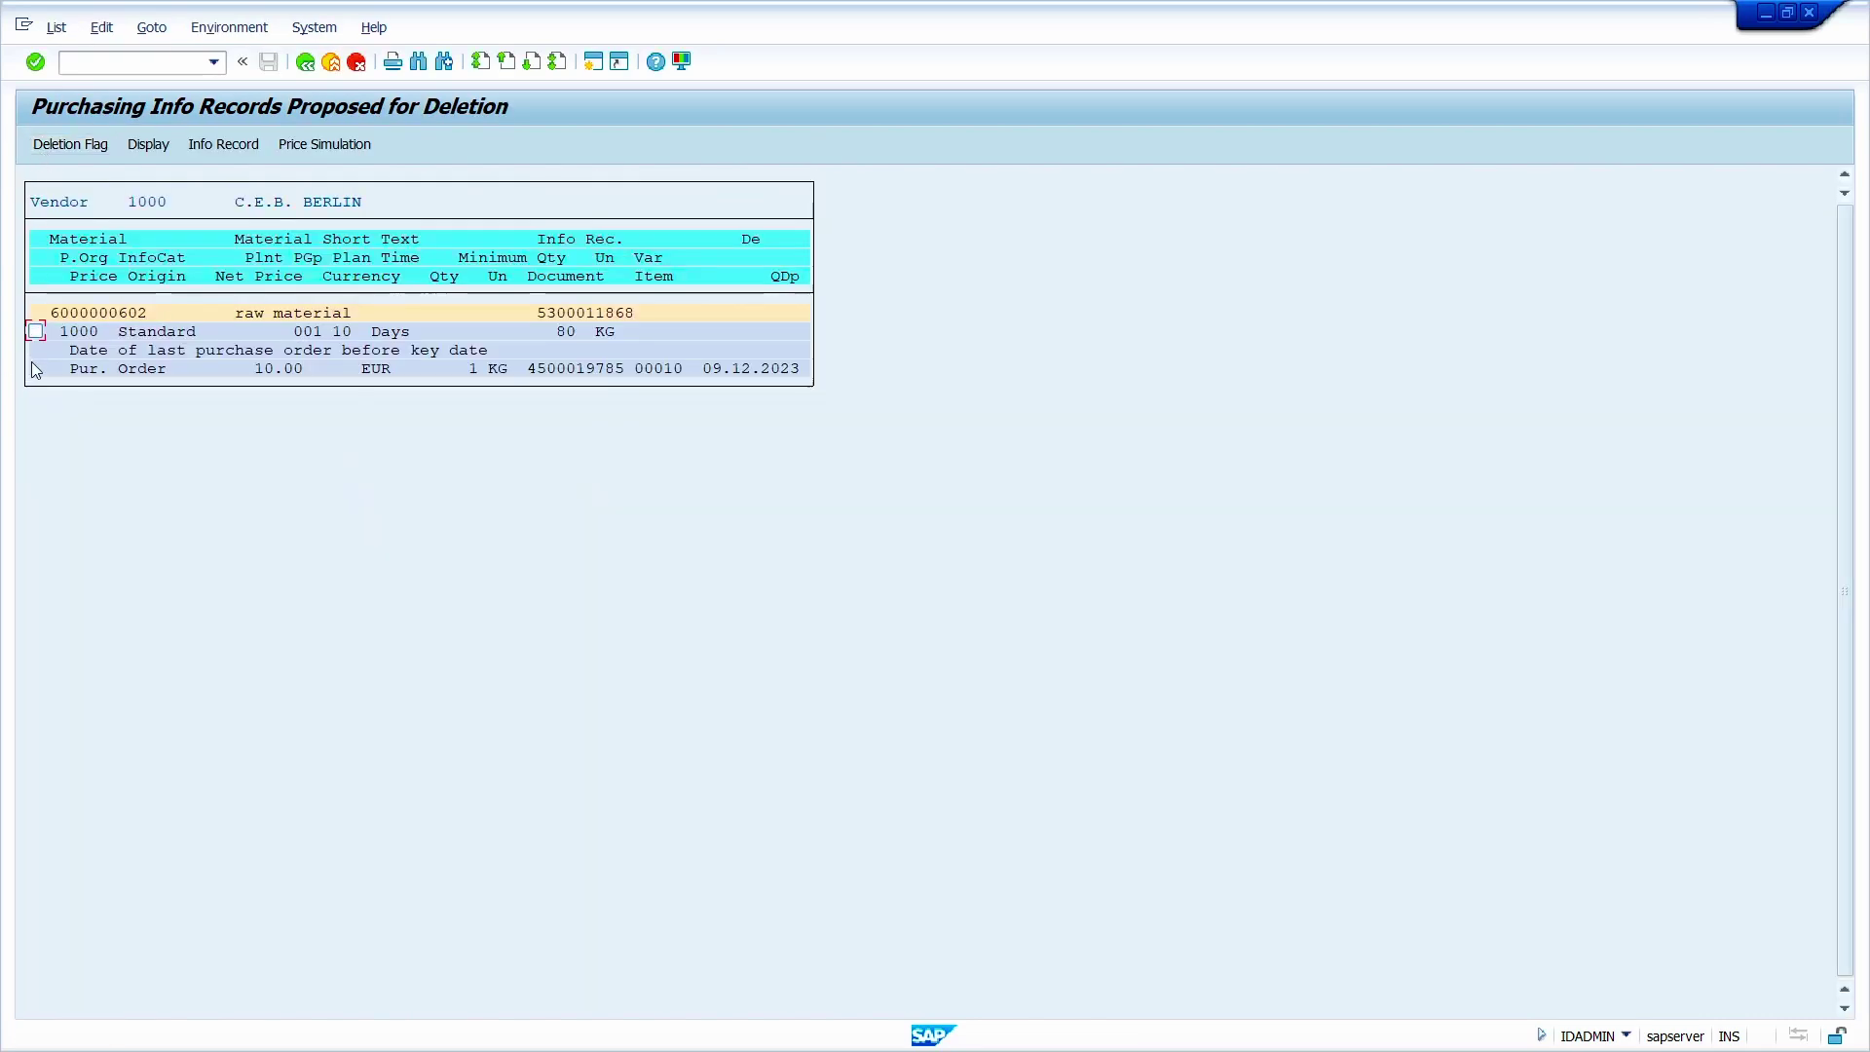
{"action": "left_click", "coordinate": [36, 331]}
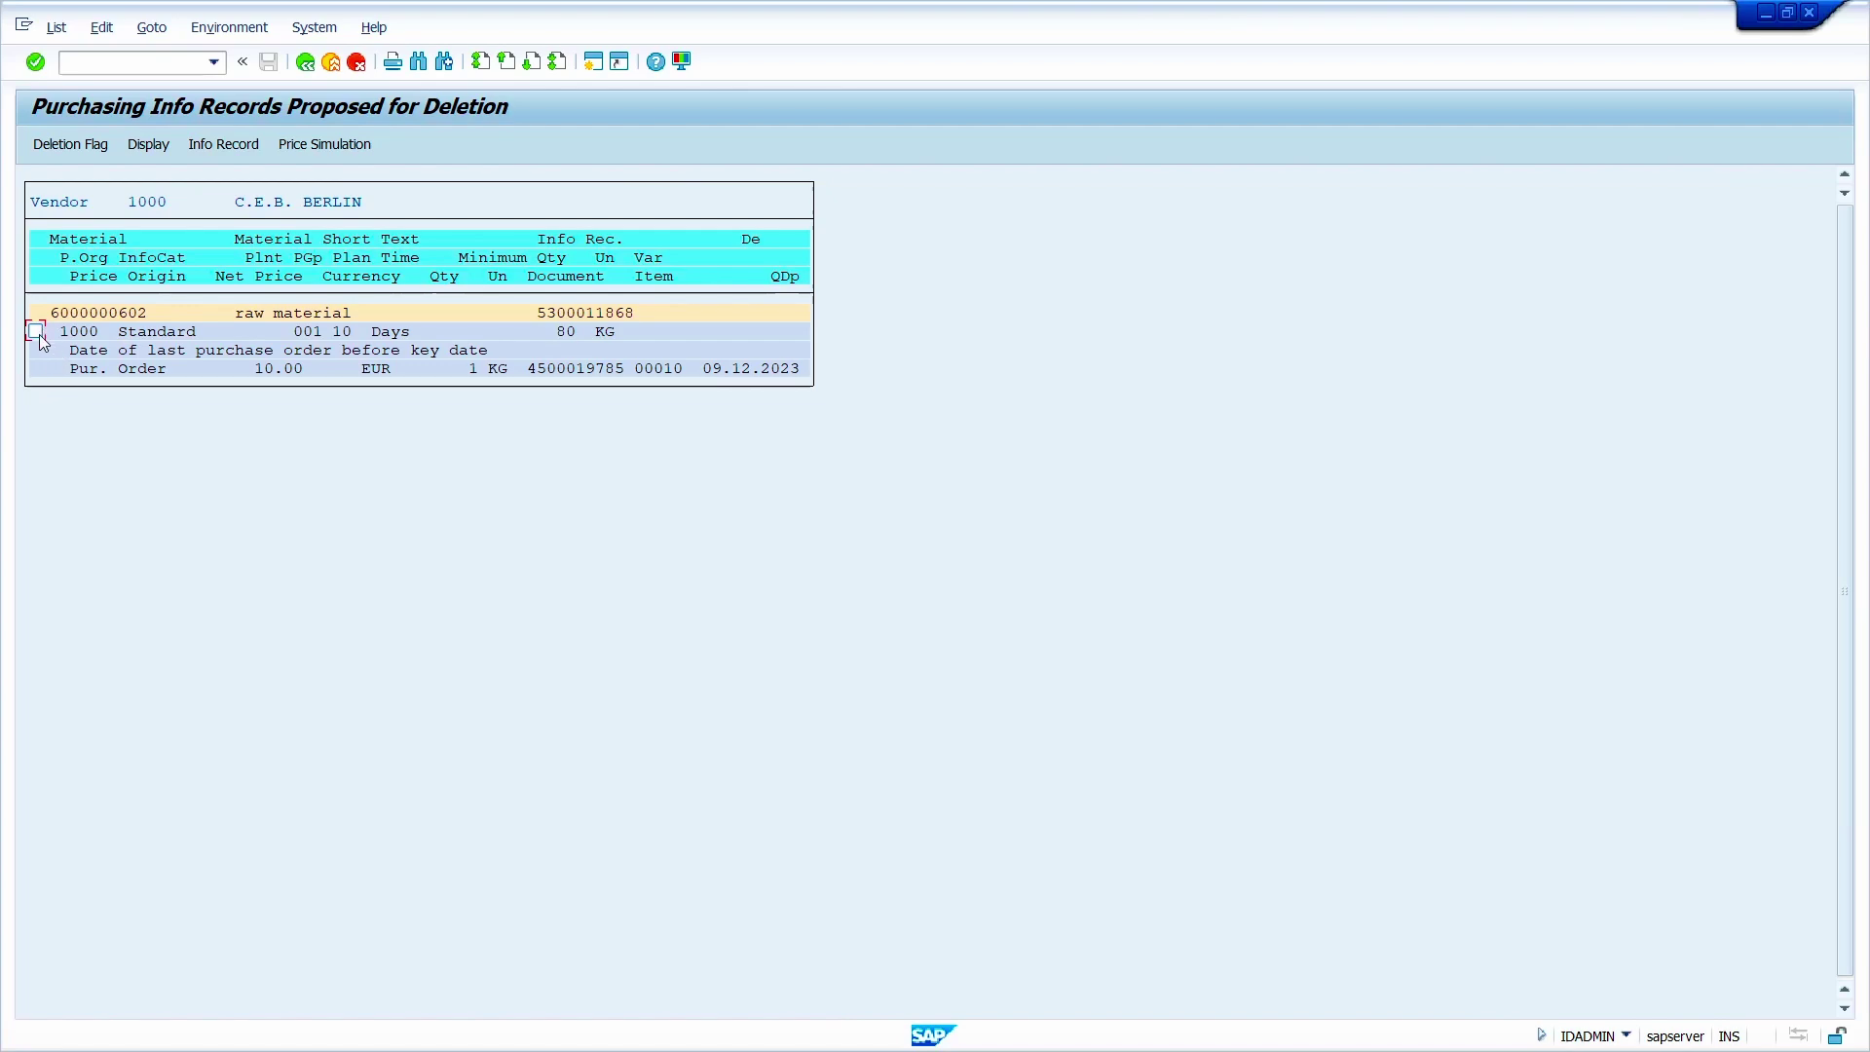
{"action": "left_click", "coordinate": [64, 156]}
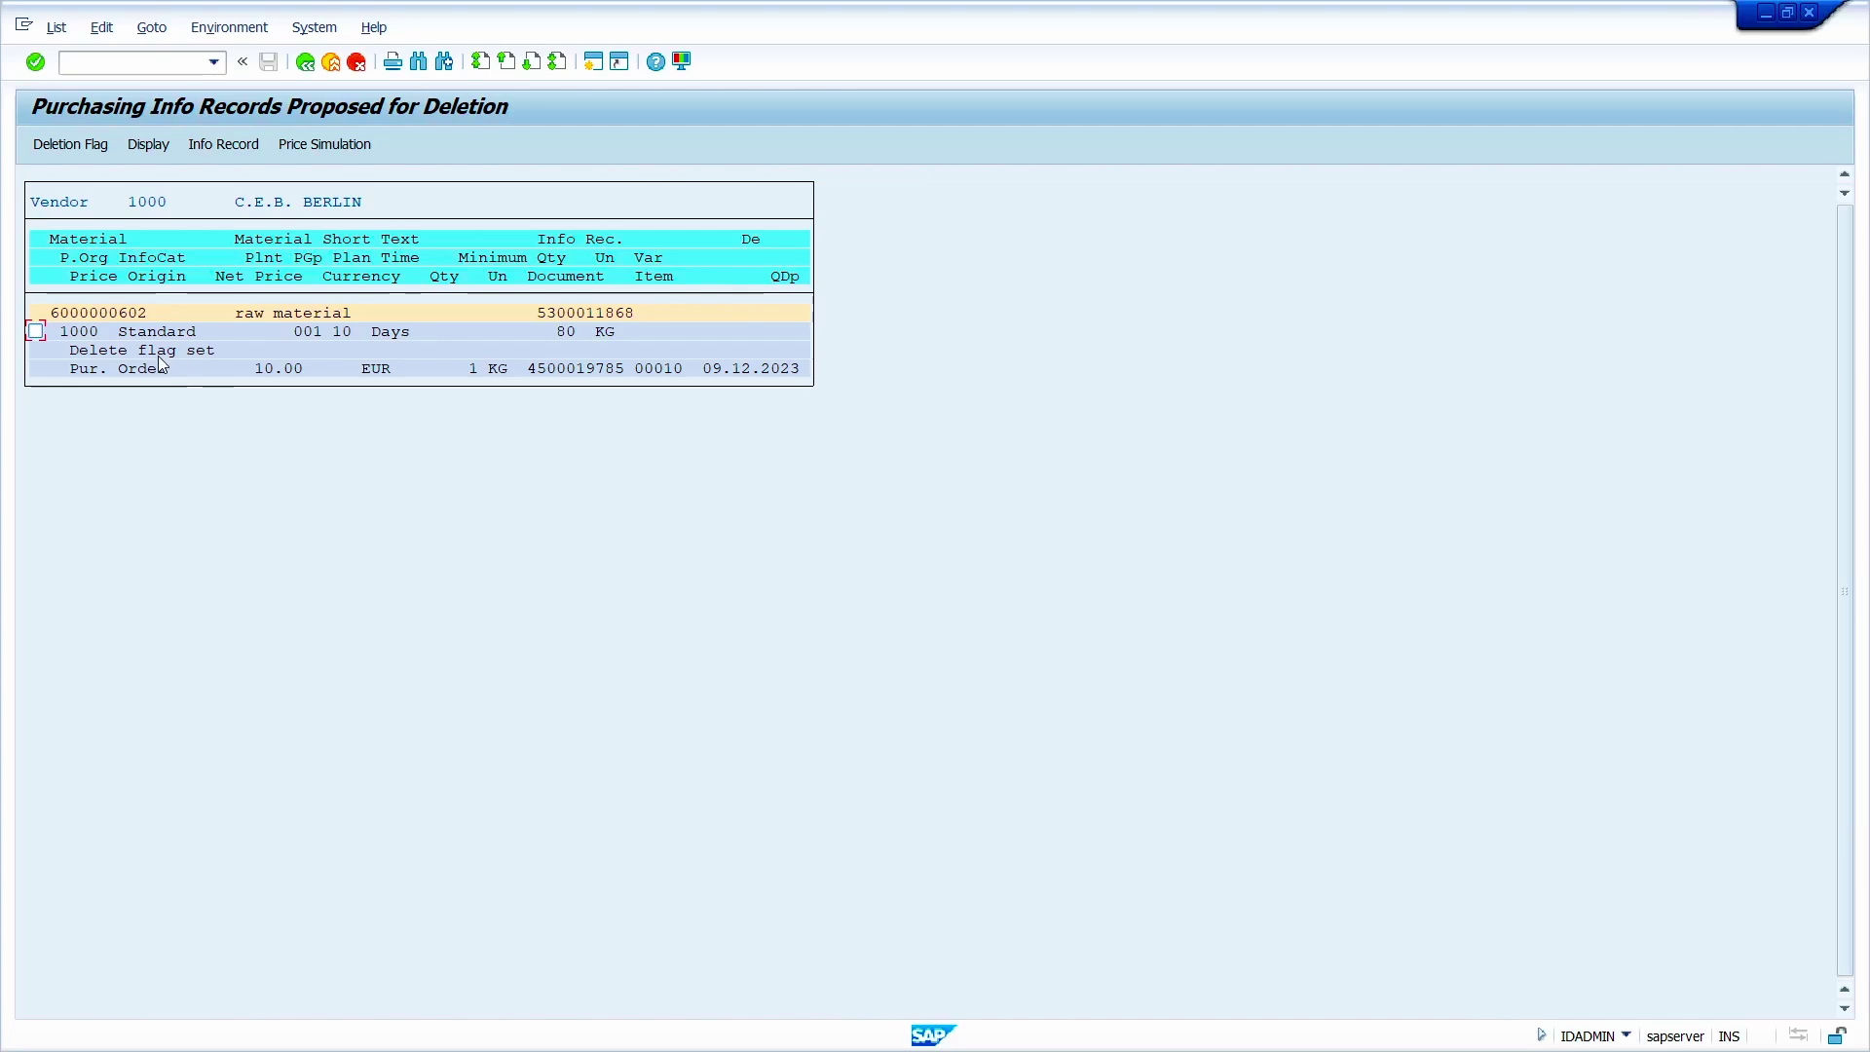
{"action": "left_click", "coordinate": [305, 62]}
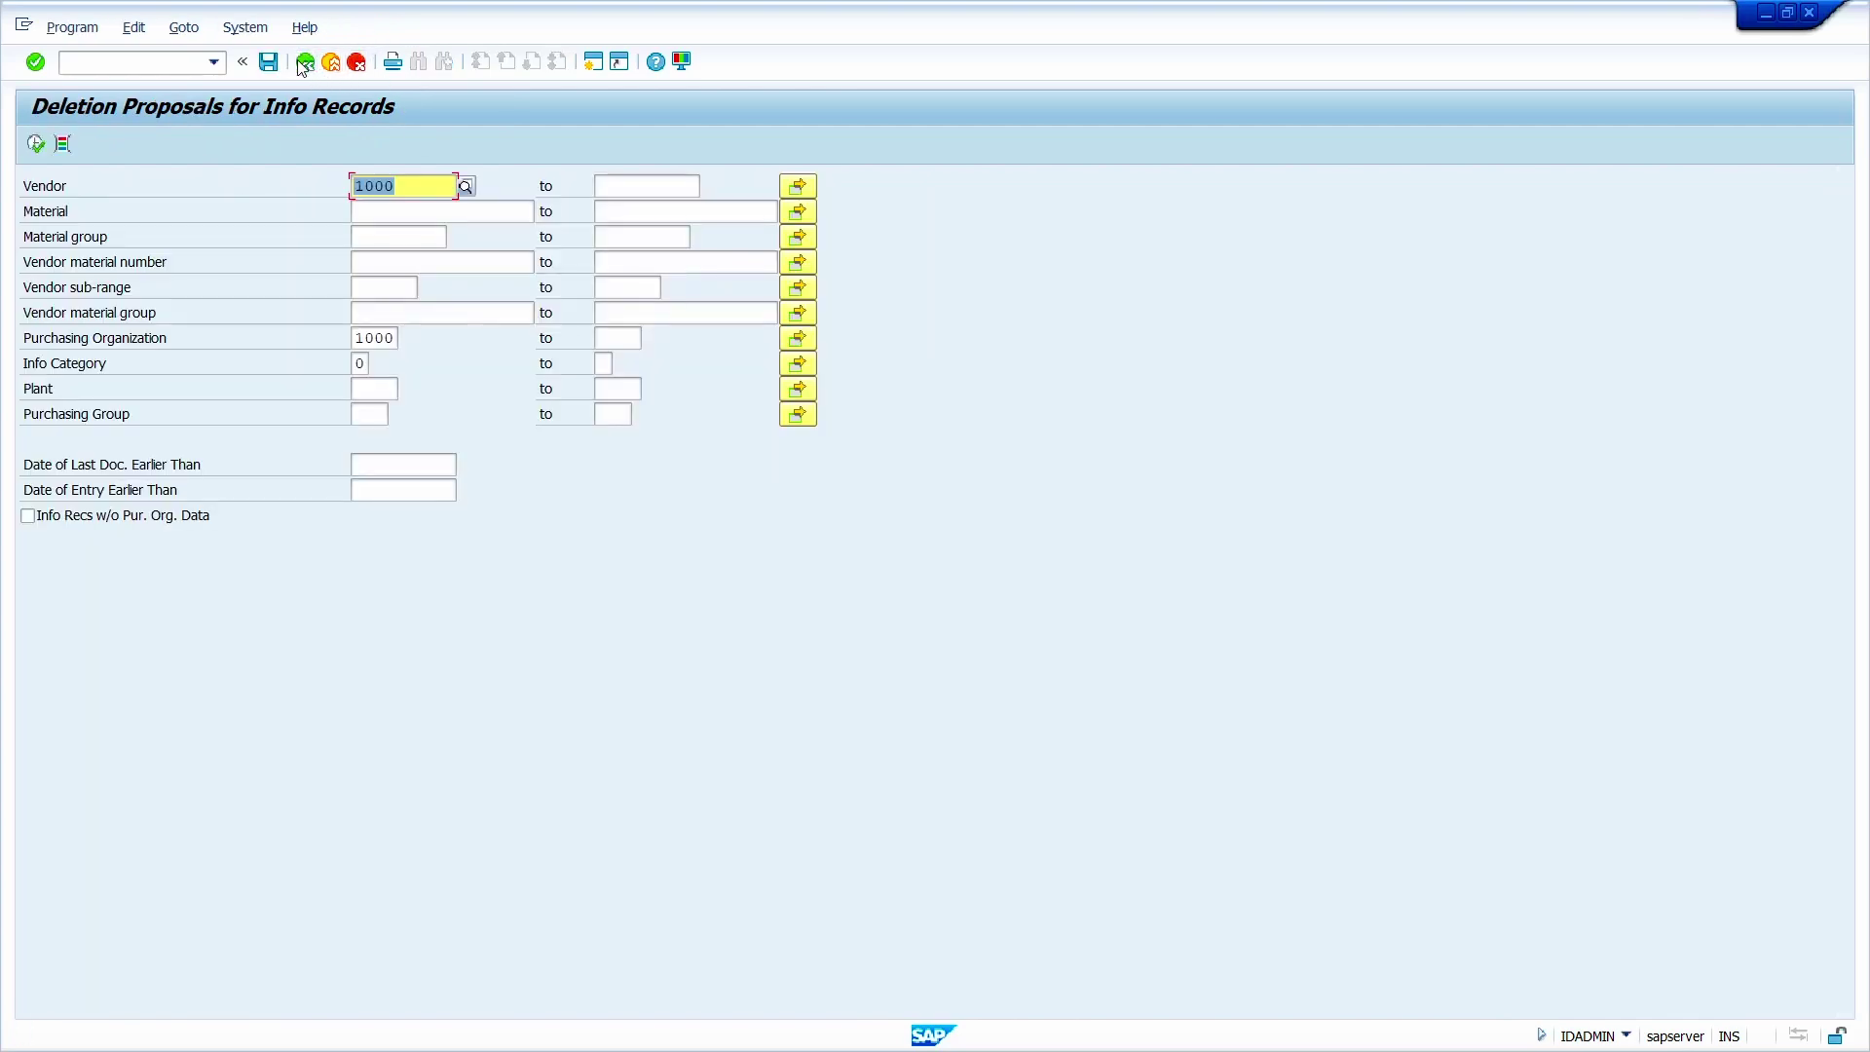
{"action": "left_click", "coordinate": [305, 62]}
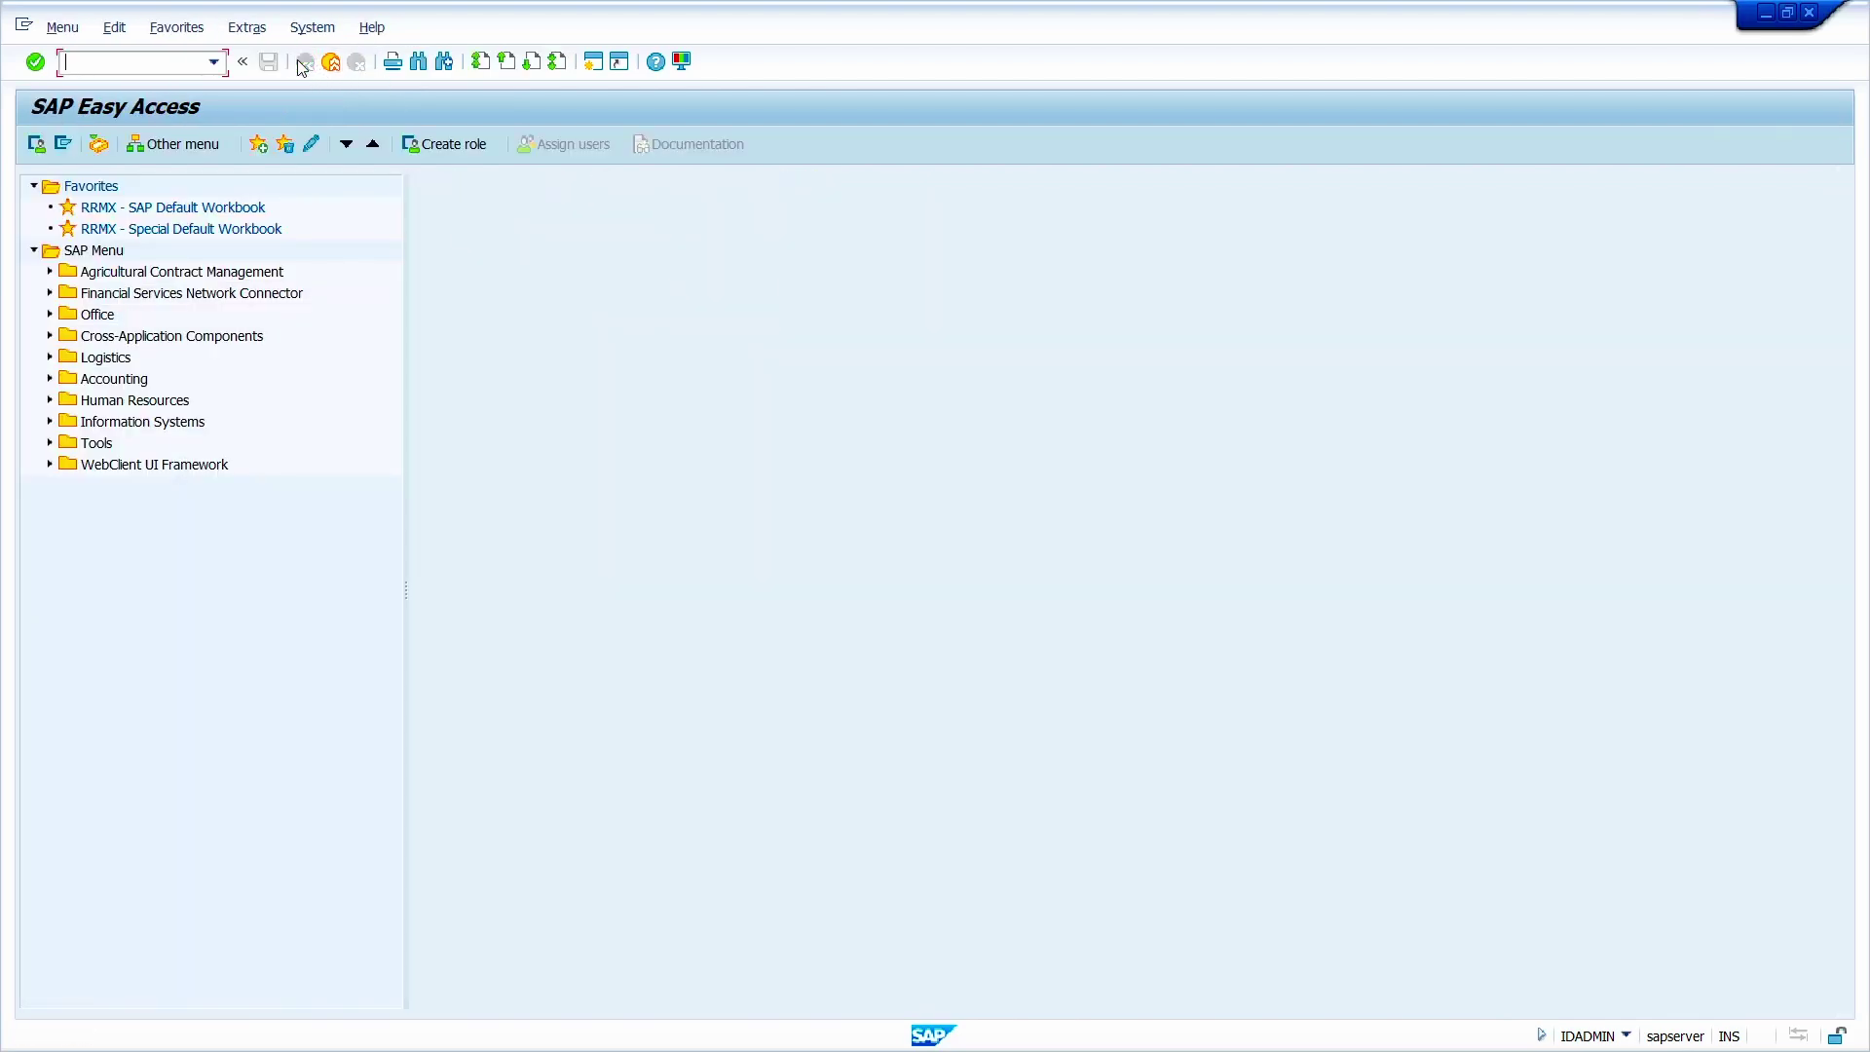
{"action": "type", "text": "me15"}
{"action": "key", "text": "Return"}
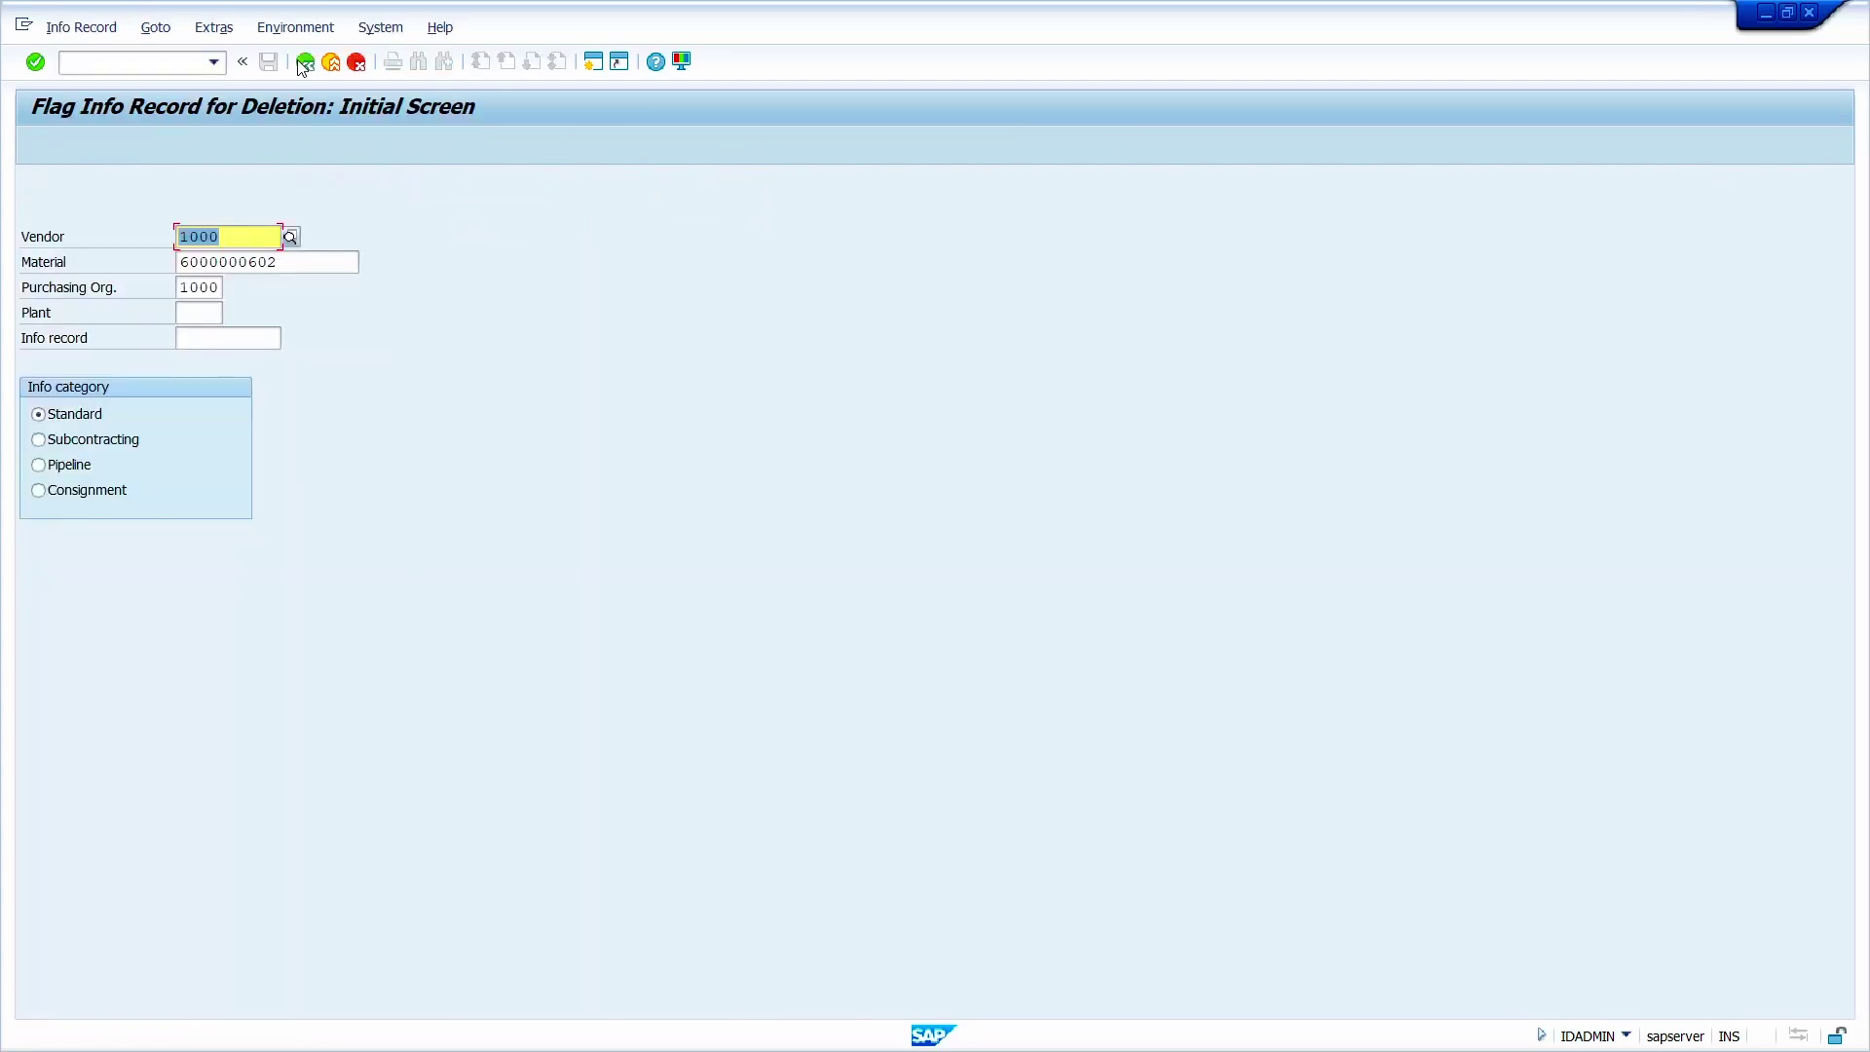
{"action": "key", "text": "Return"}
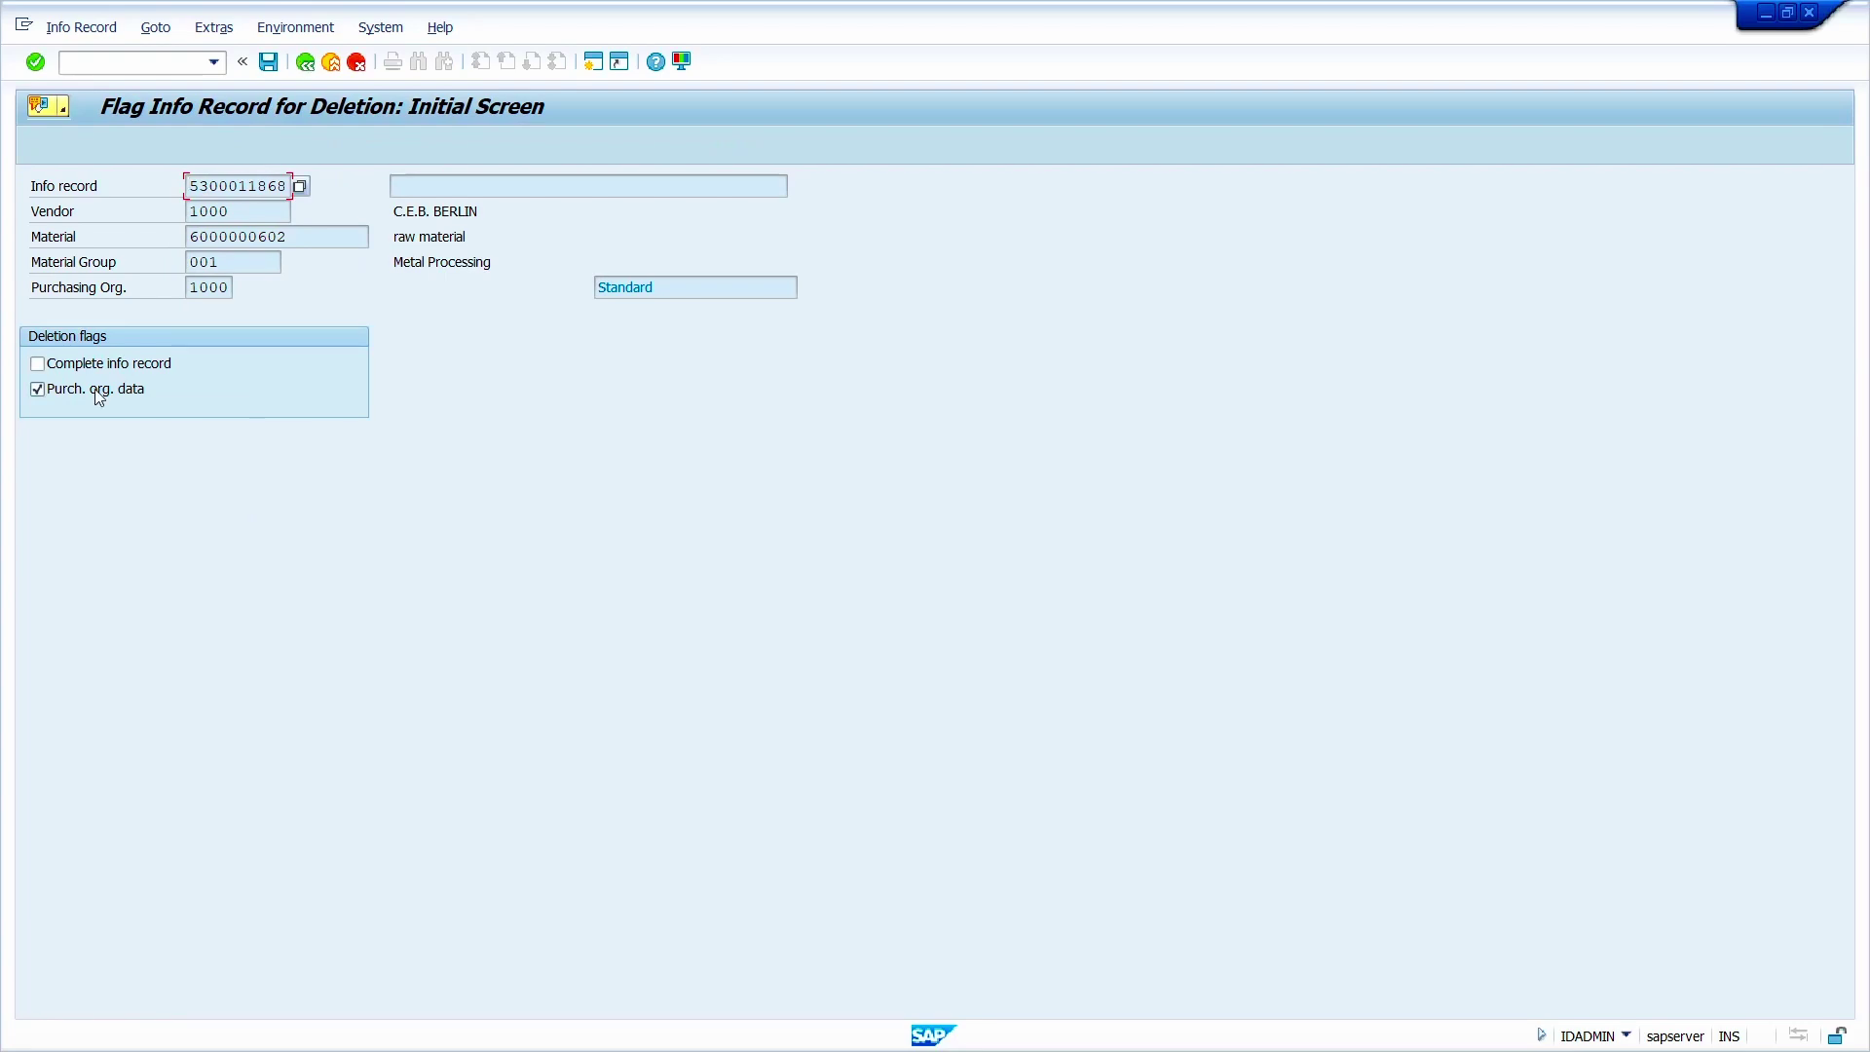
{"action": "key", "text": "ctrl+s"}
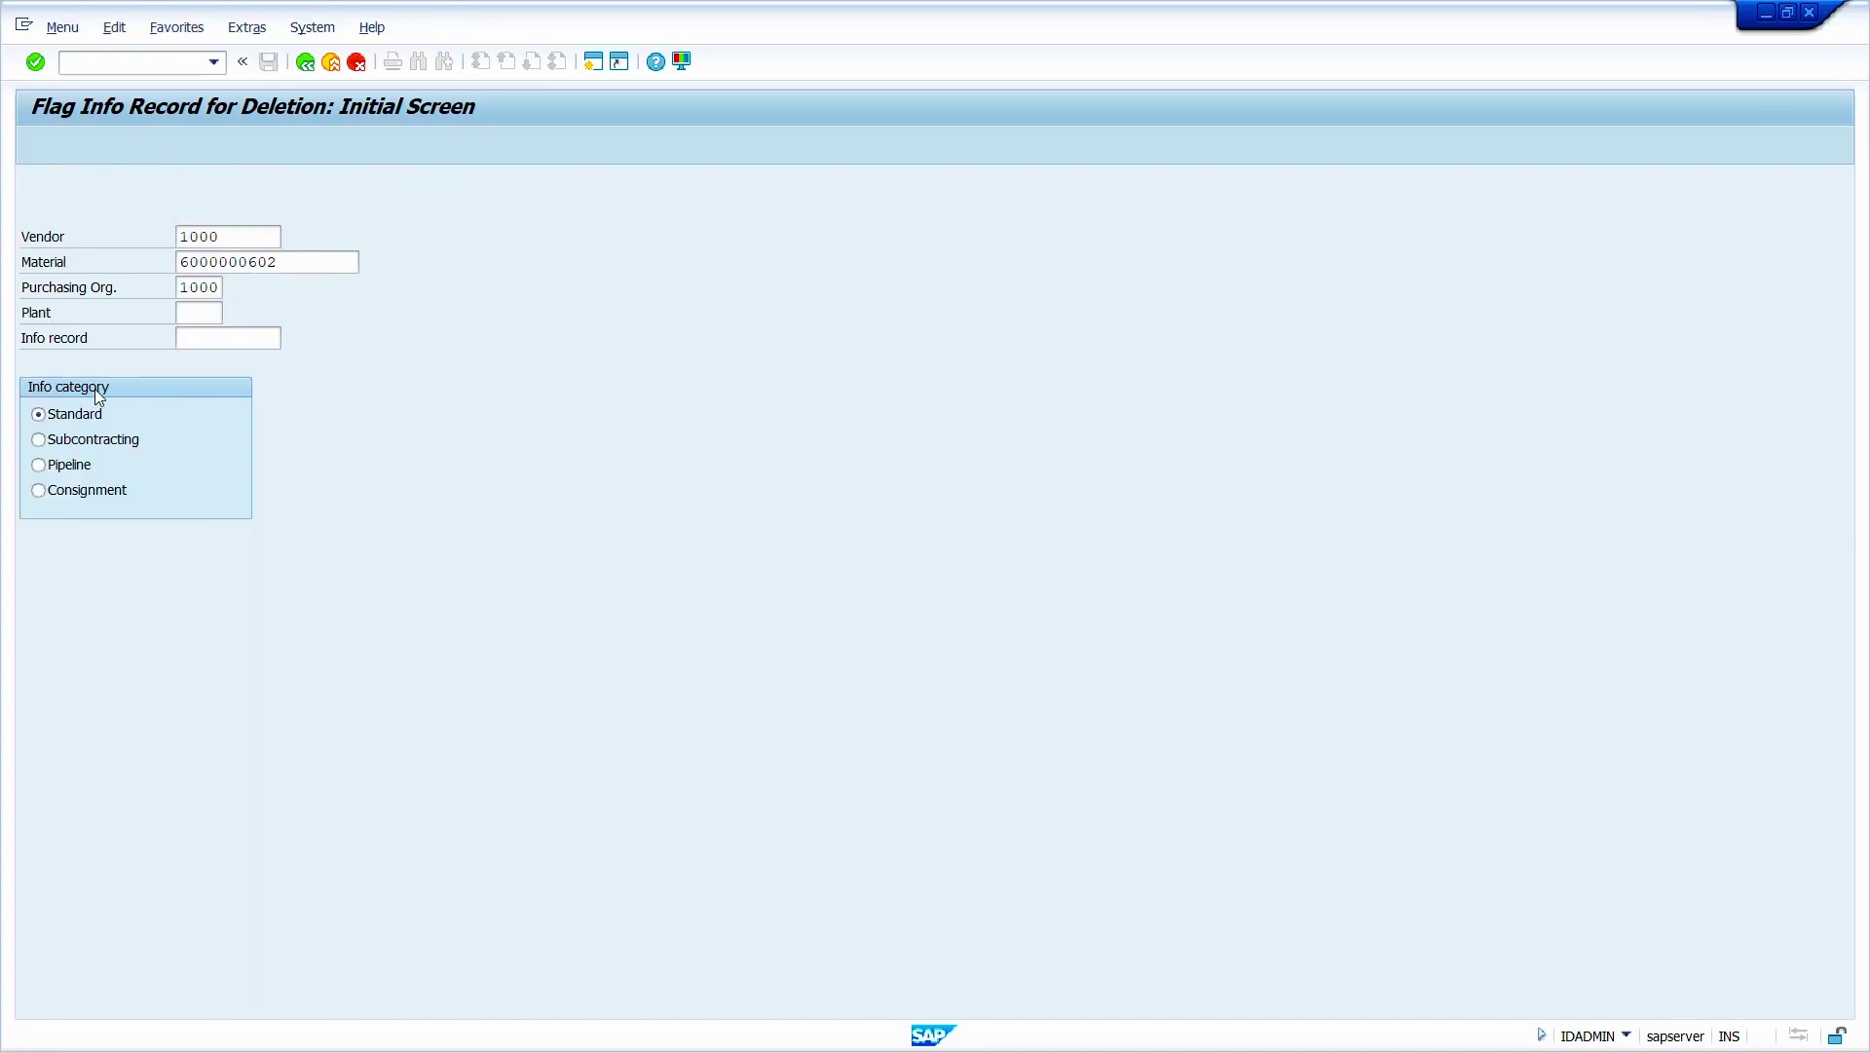
{"action": "key", "text": "F3"}
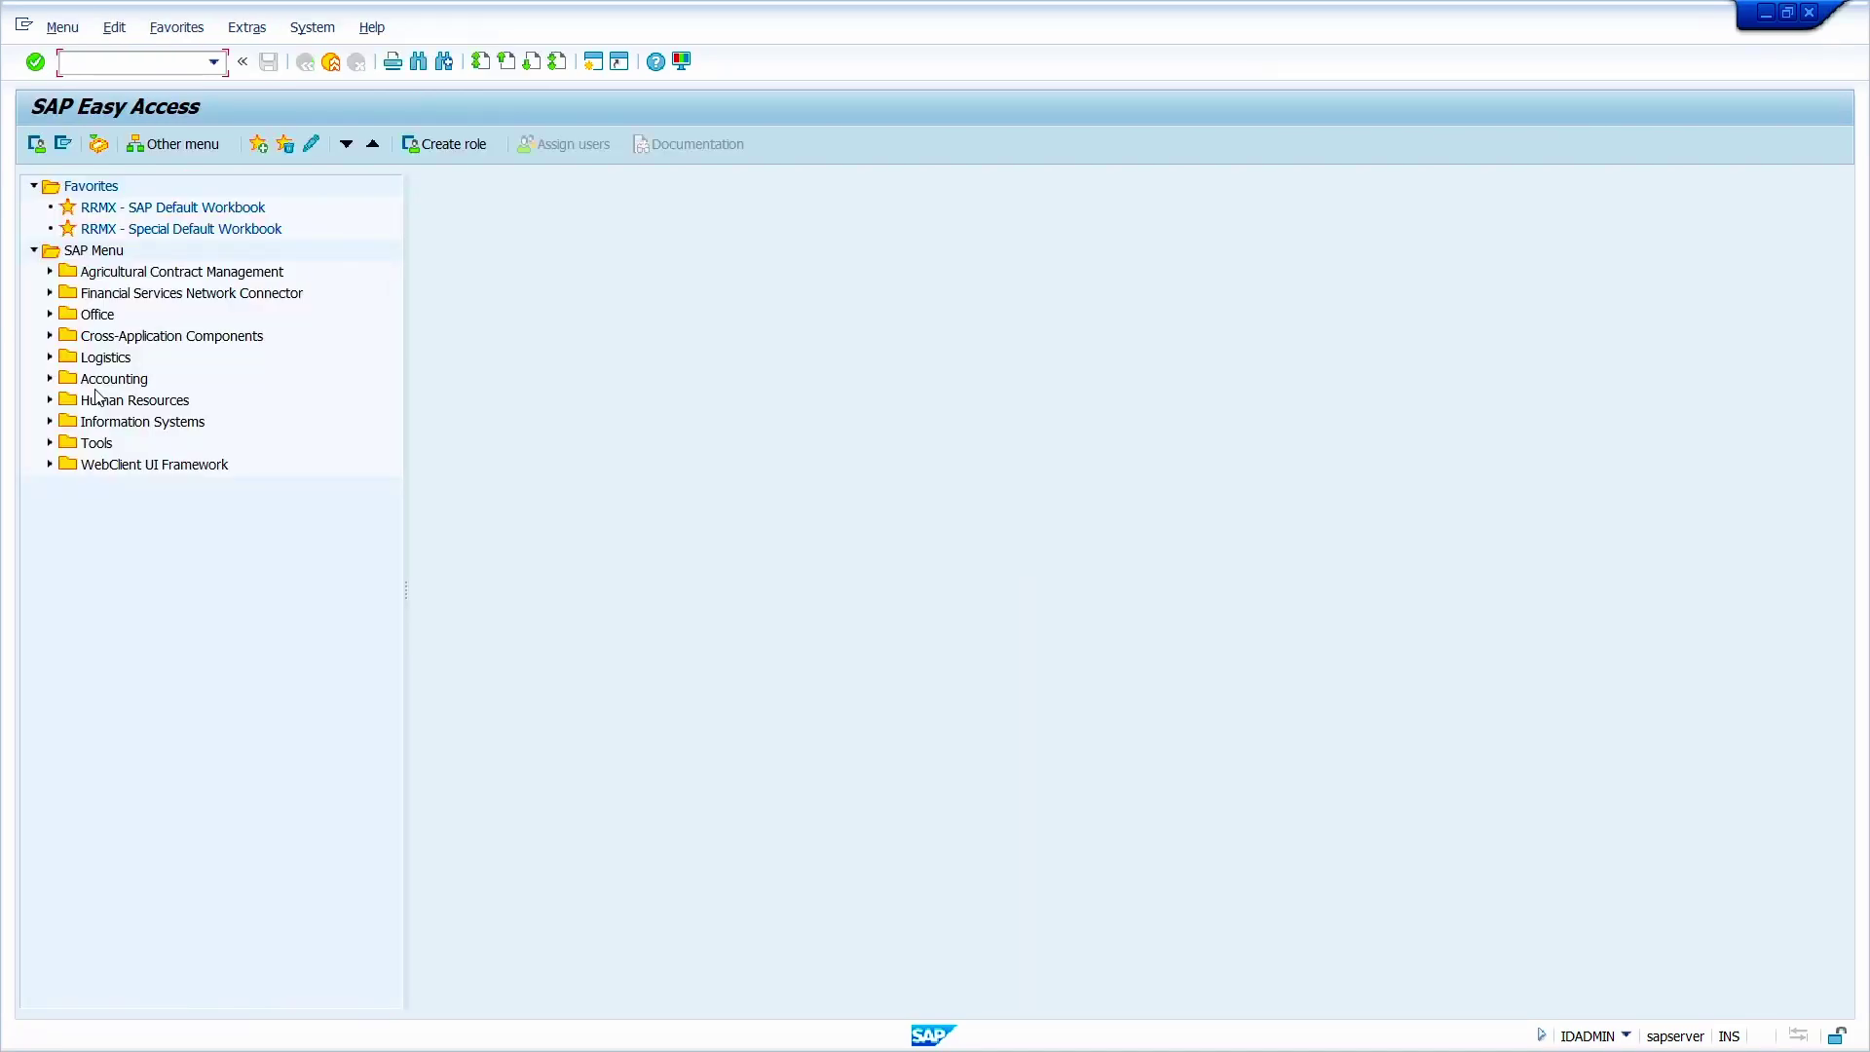
- Start a new purchase order in ME21N for vendor 1000
{"action": "type", "text": "me21n"}
{"action": "key", "text": "Return"}
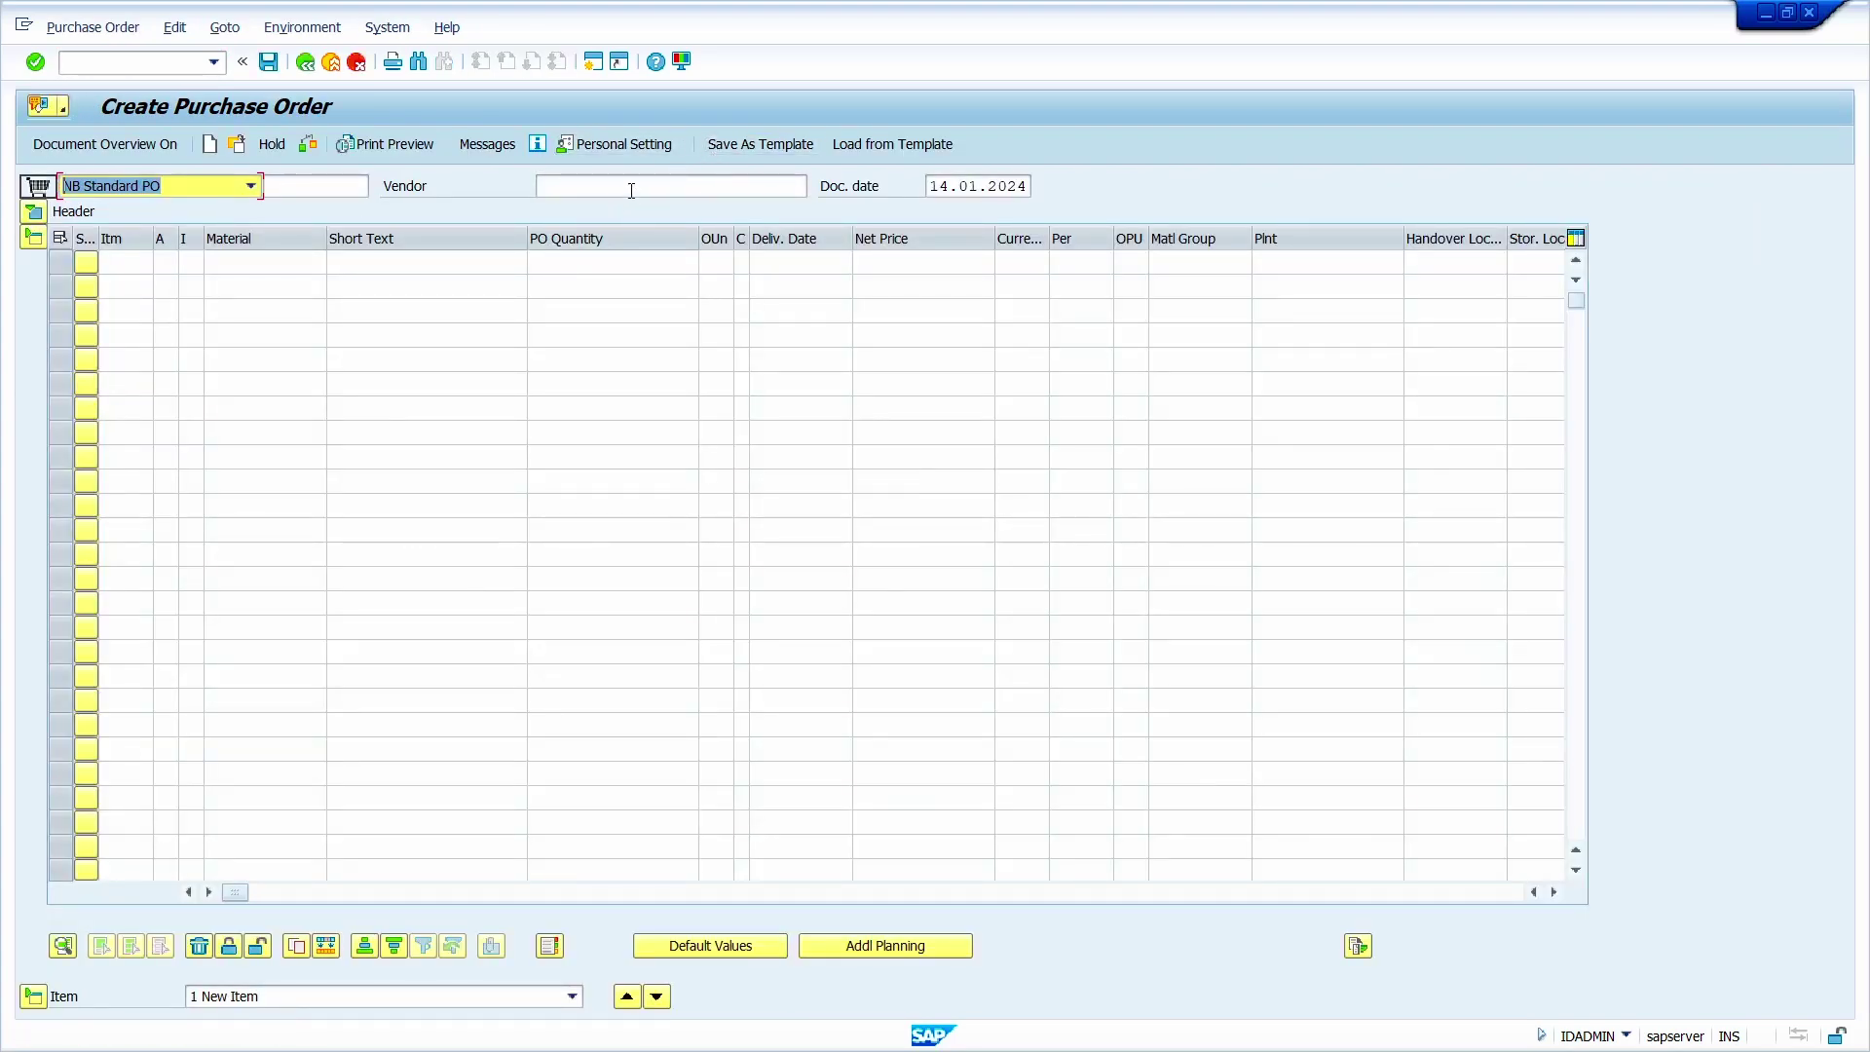
{"action": "left_click", "coordinate": [623, 186]}
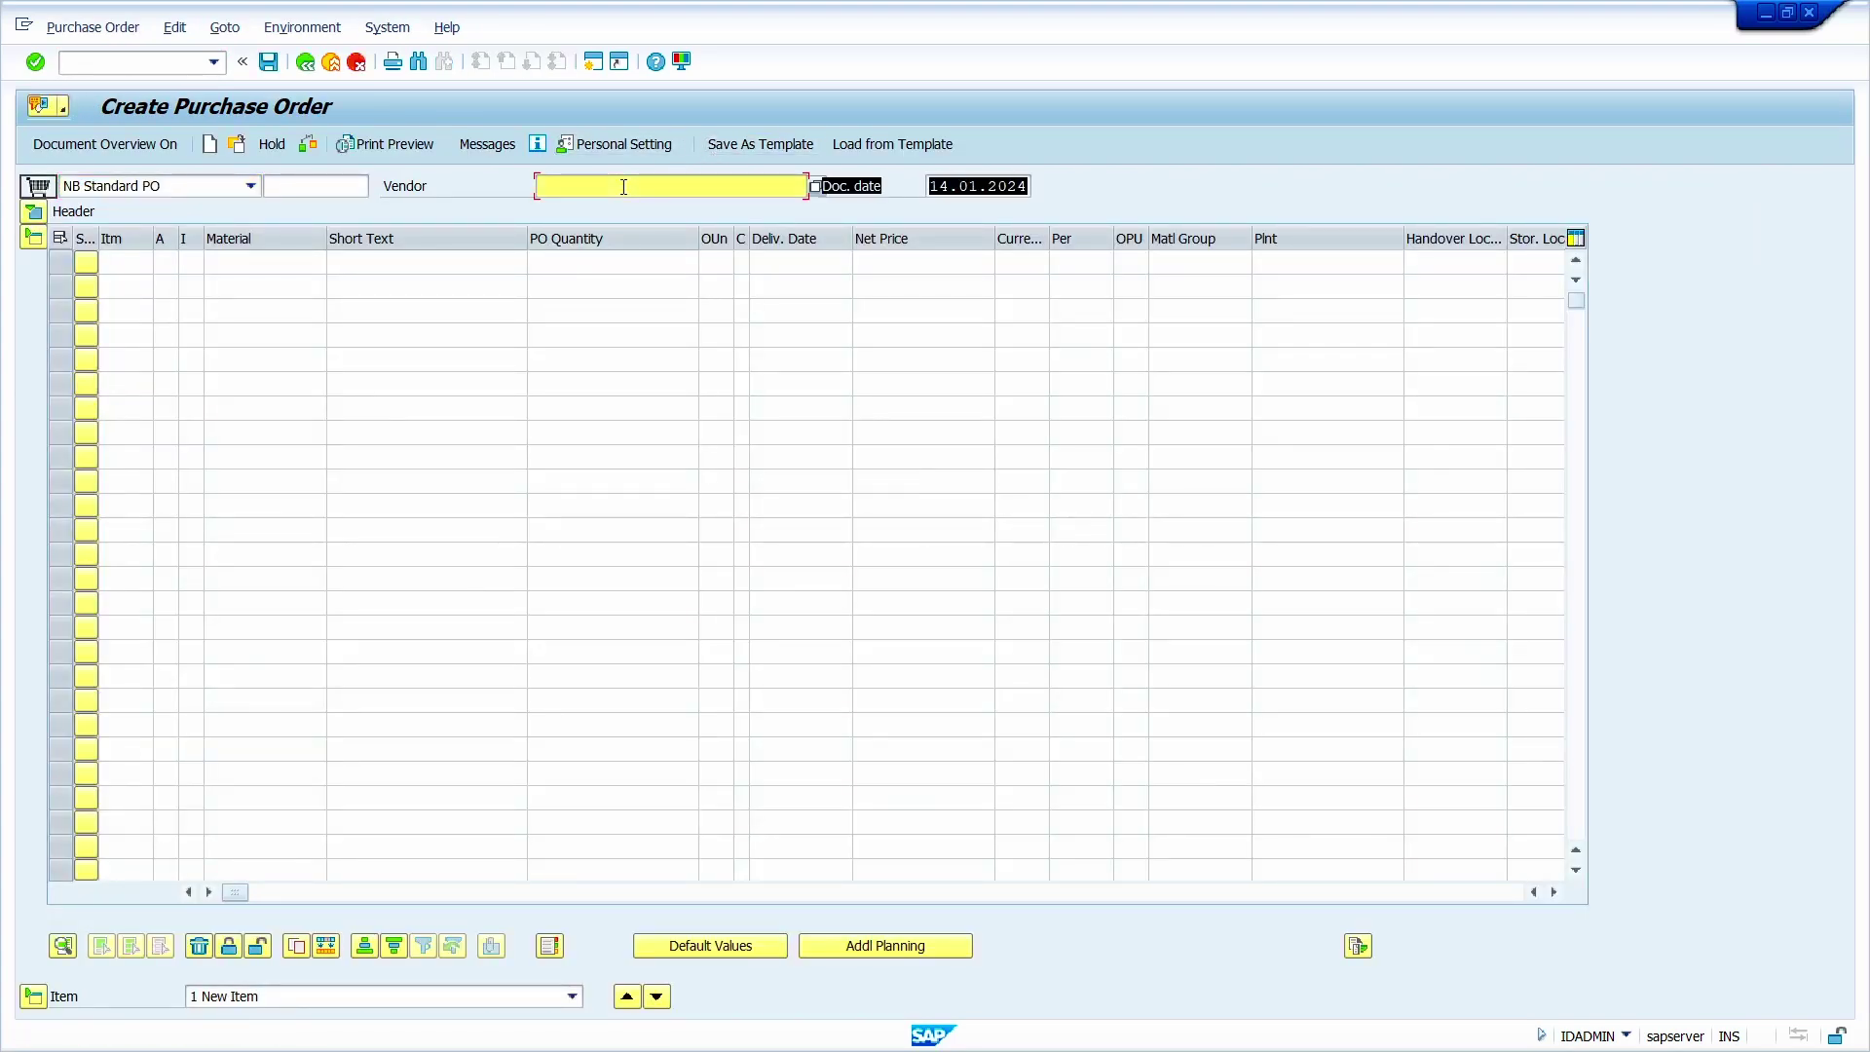
{"action": "left_click", "coordinate": [624, 203]}
{"action": "key", "text": "Return"}
{"action": "left_click", "coordinate": [251, 313]}
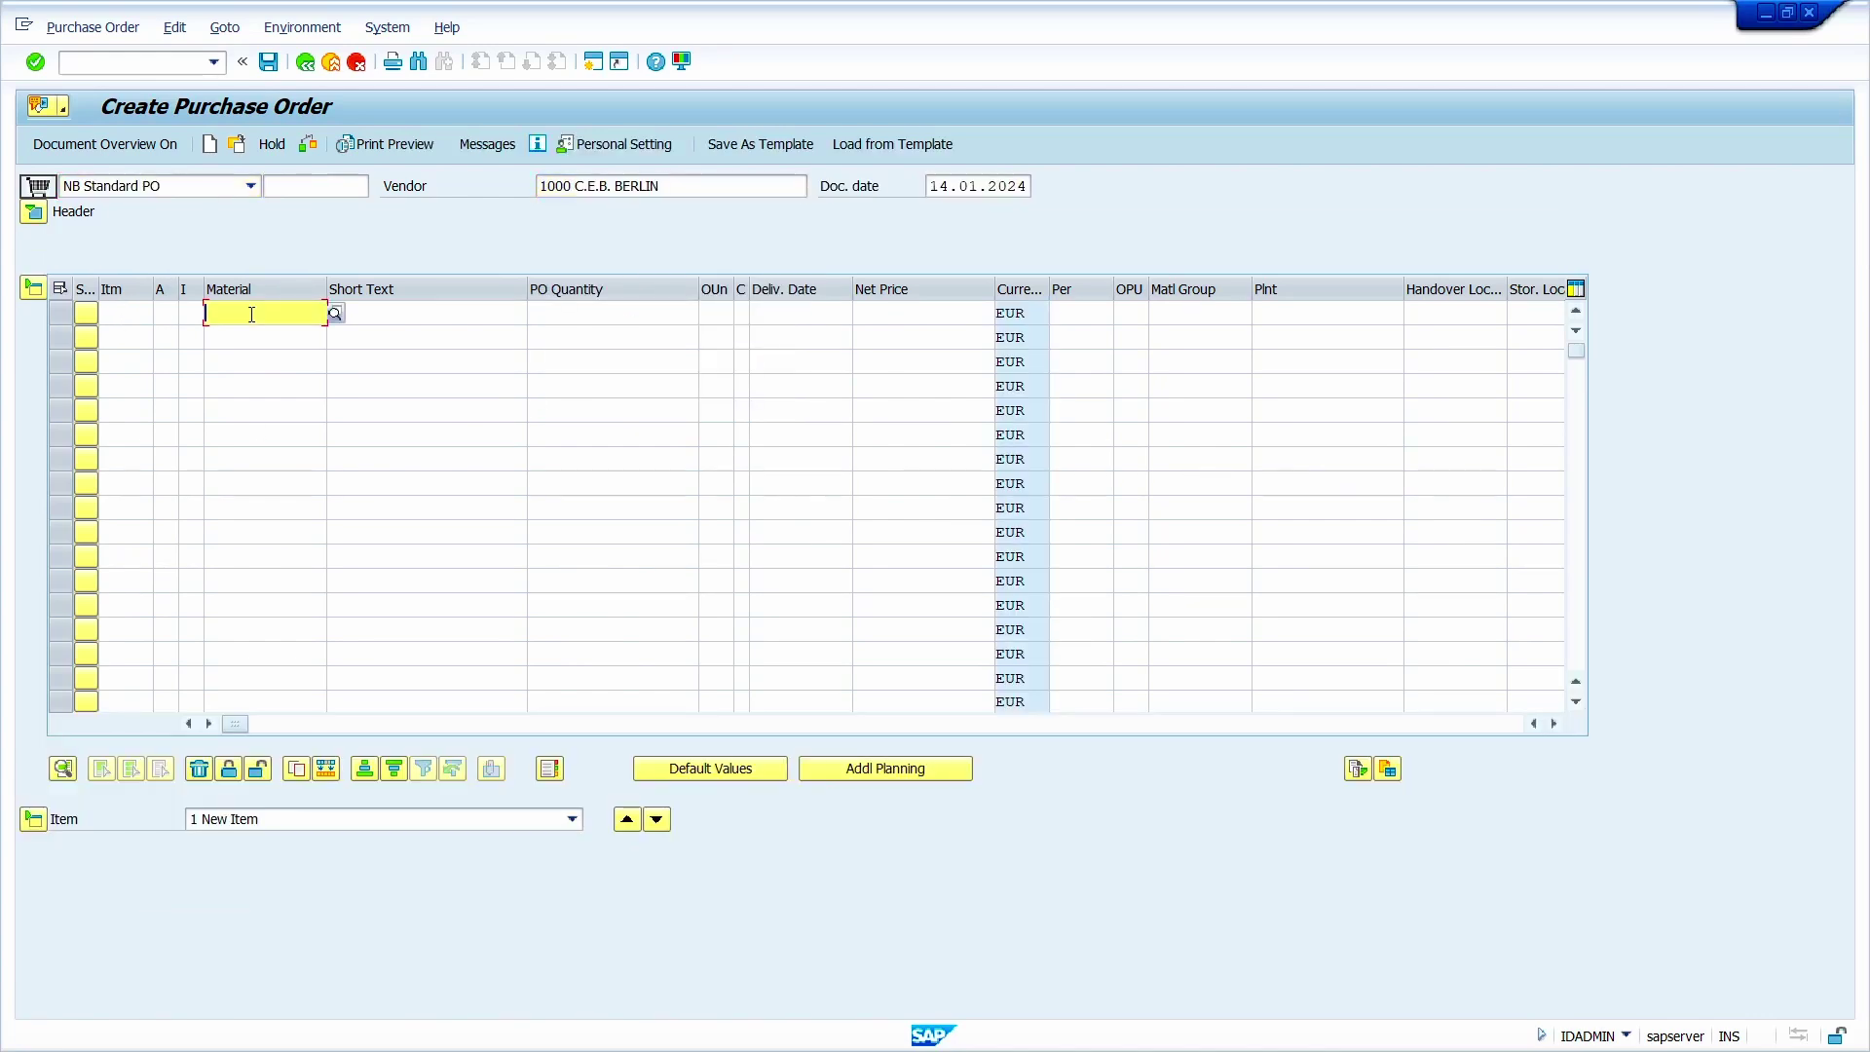
{"action": "left_click", "coordinate": [259, 327]}
{"action": "left_click", "coordinate": [612, 313]}
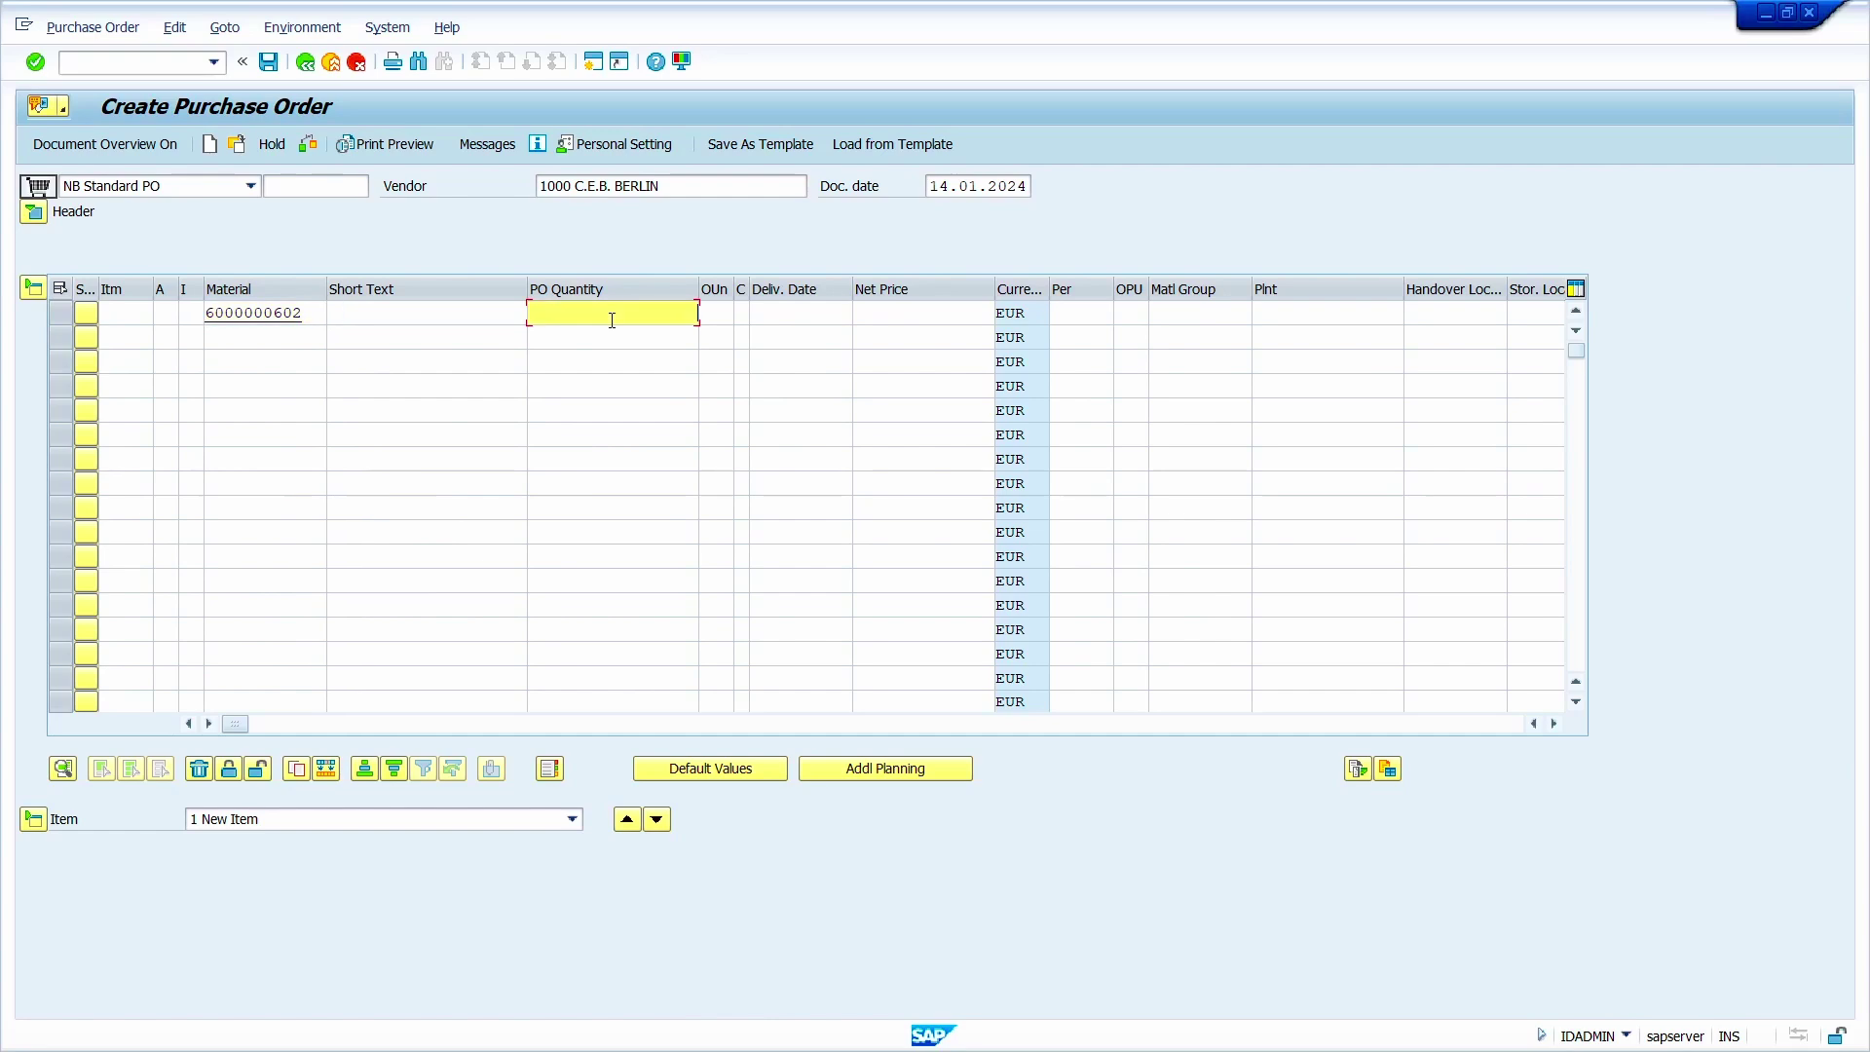
{"action": "left_click", "coordinate": [612, 334]}
{"action": "left_click", "coordinate": [1319, 313]}
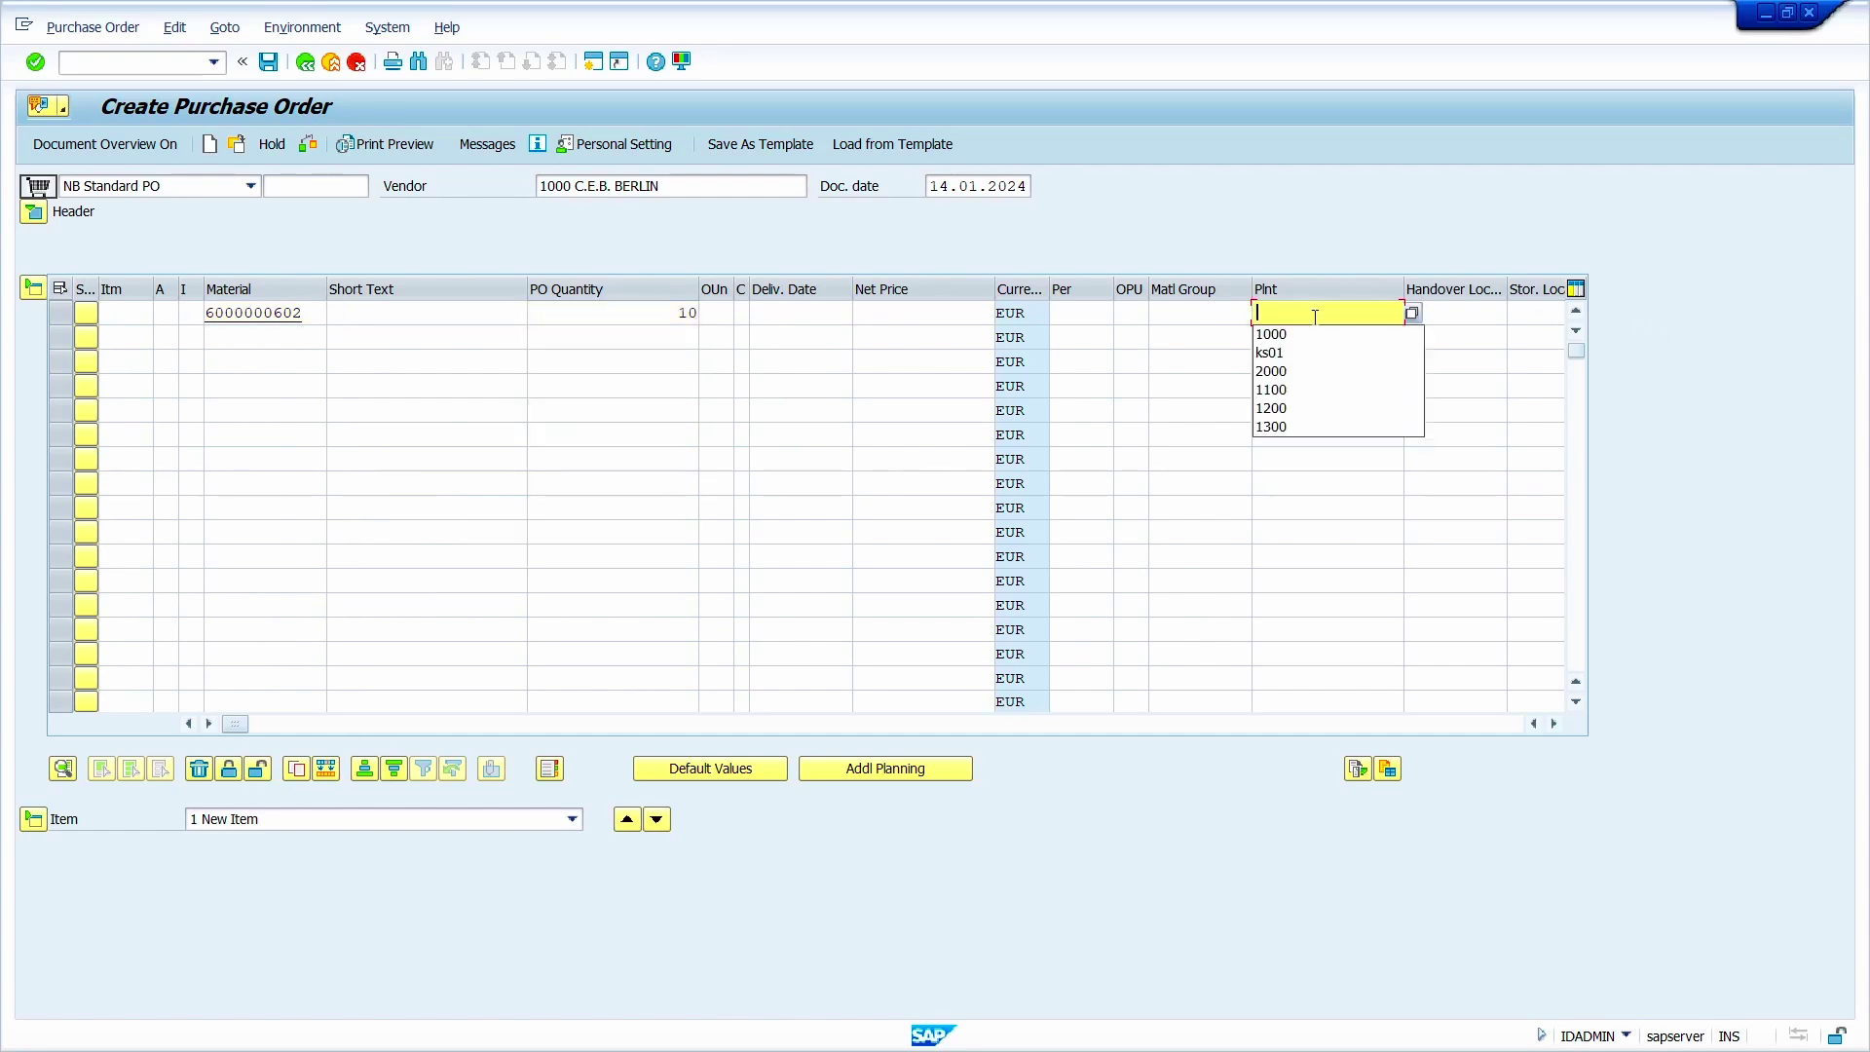
{"action": "left_click", "coordinate": [1286, 334]}
{"action": "left_click", "coordinate": [1530, 313]}
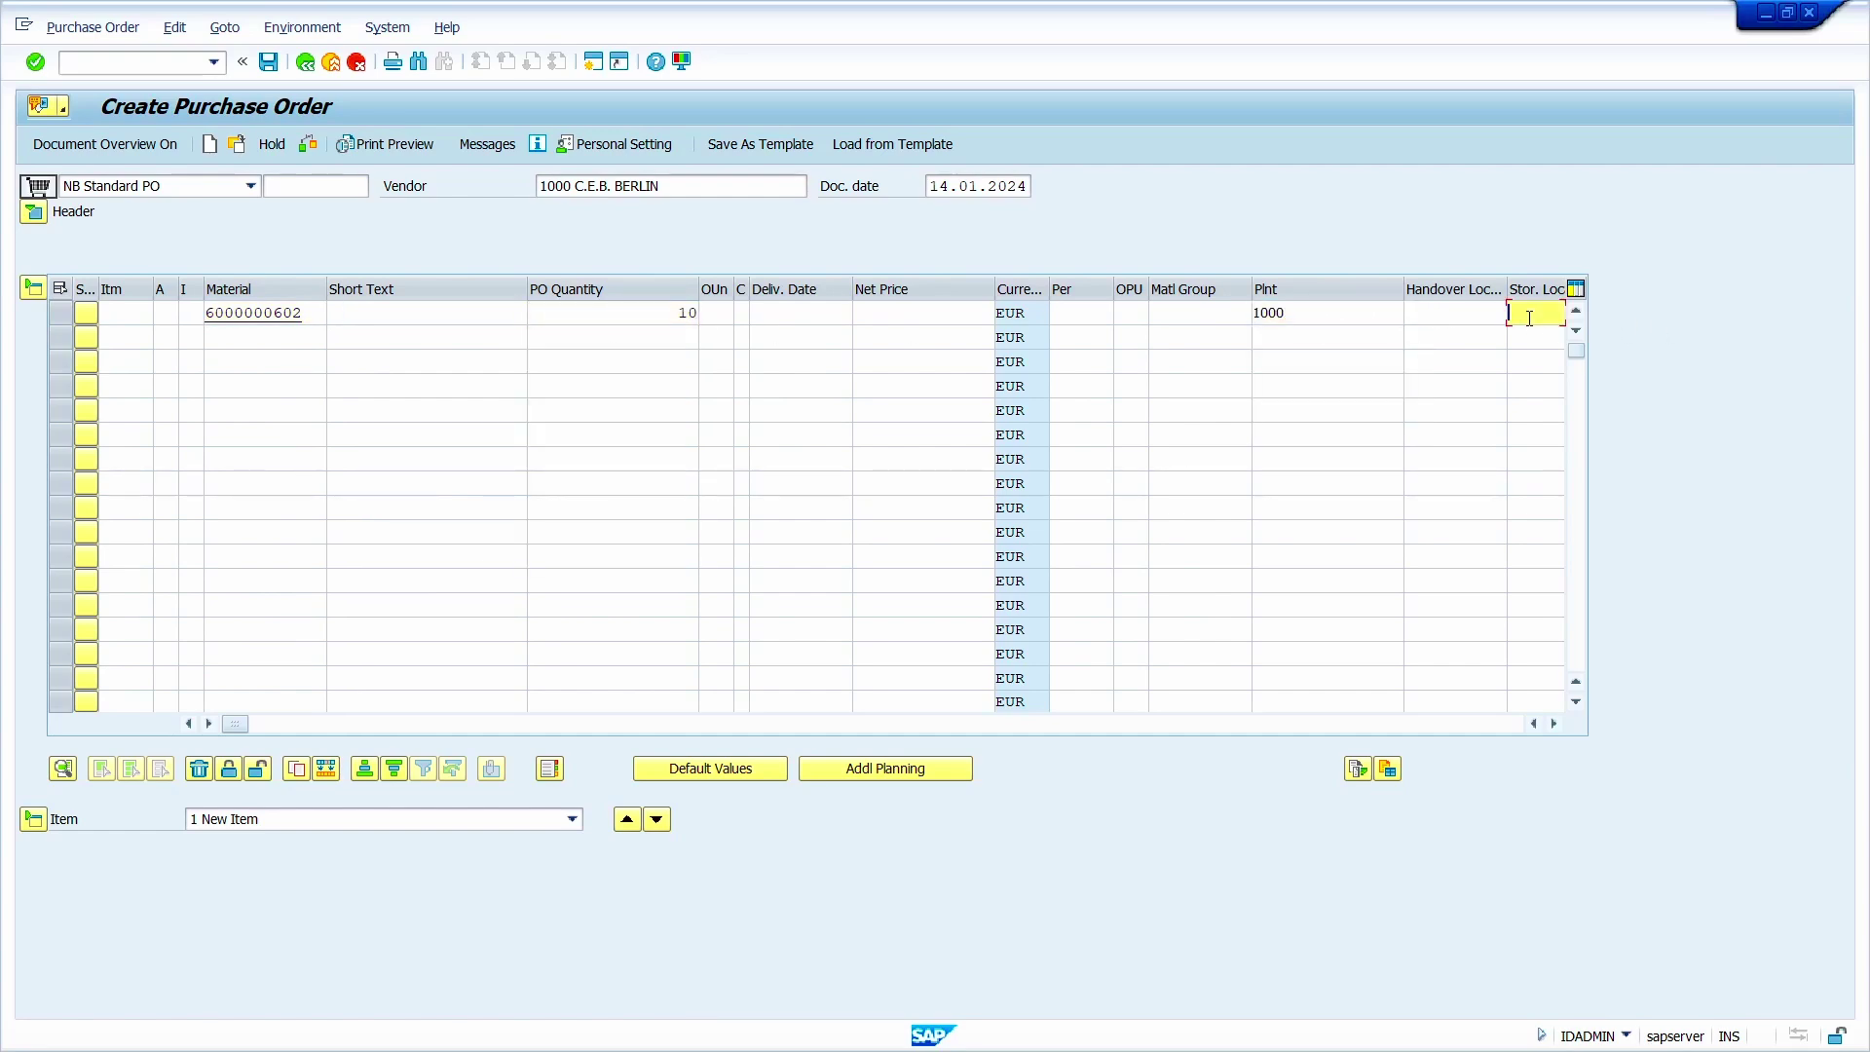
{"action": "left_click", "coordinate": [1525, 334]}
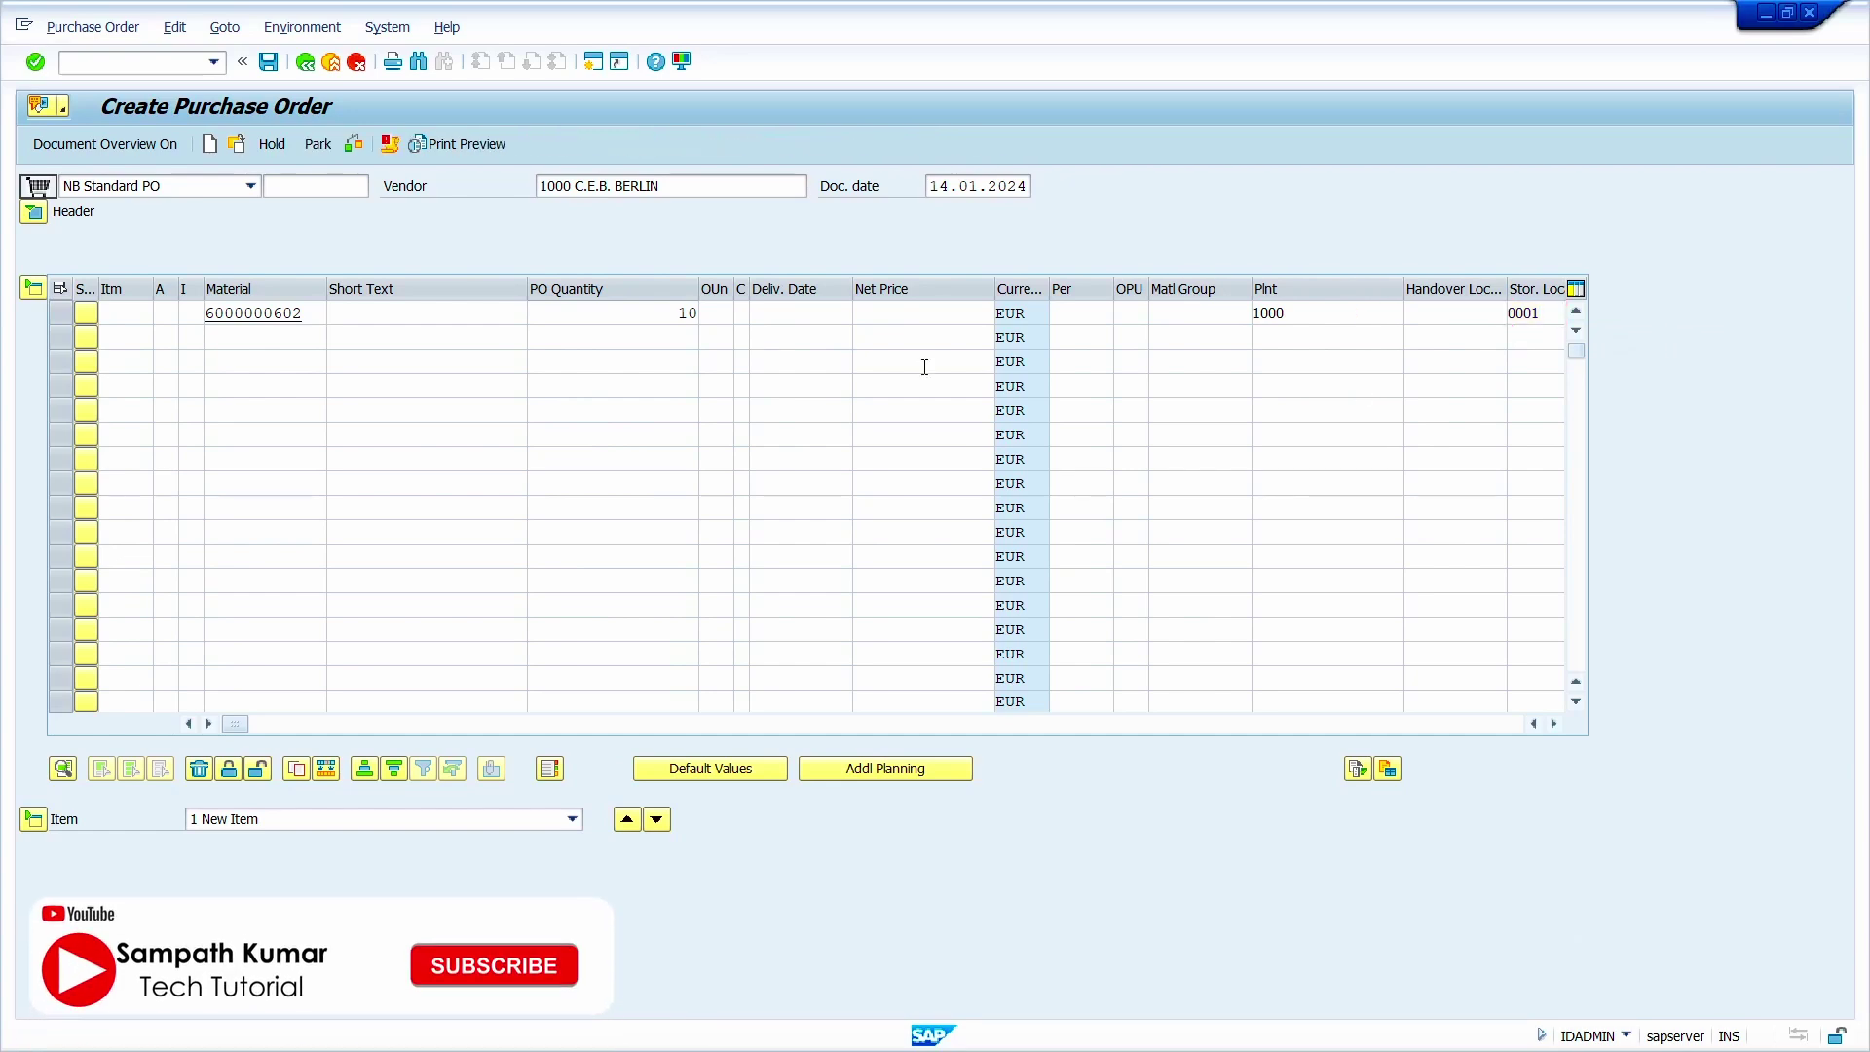
{"action": "key", "text": "Return"}
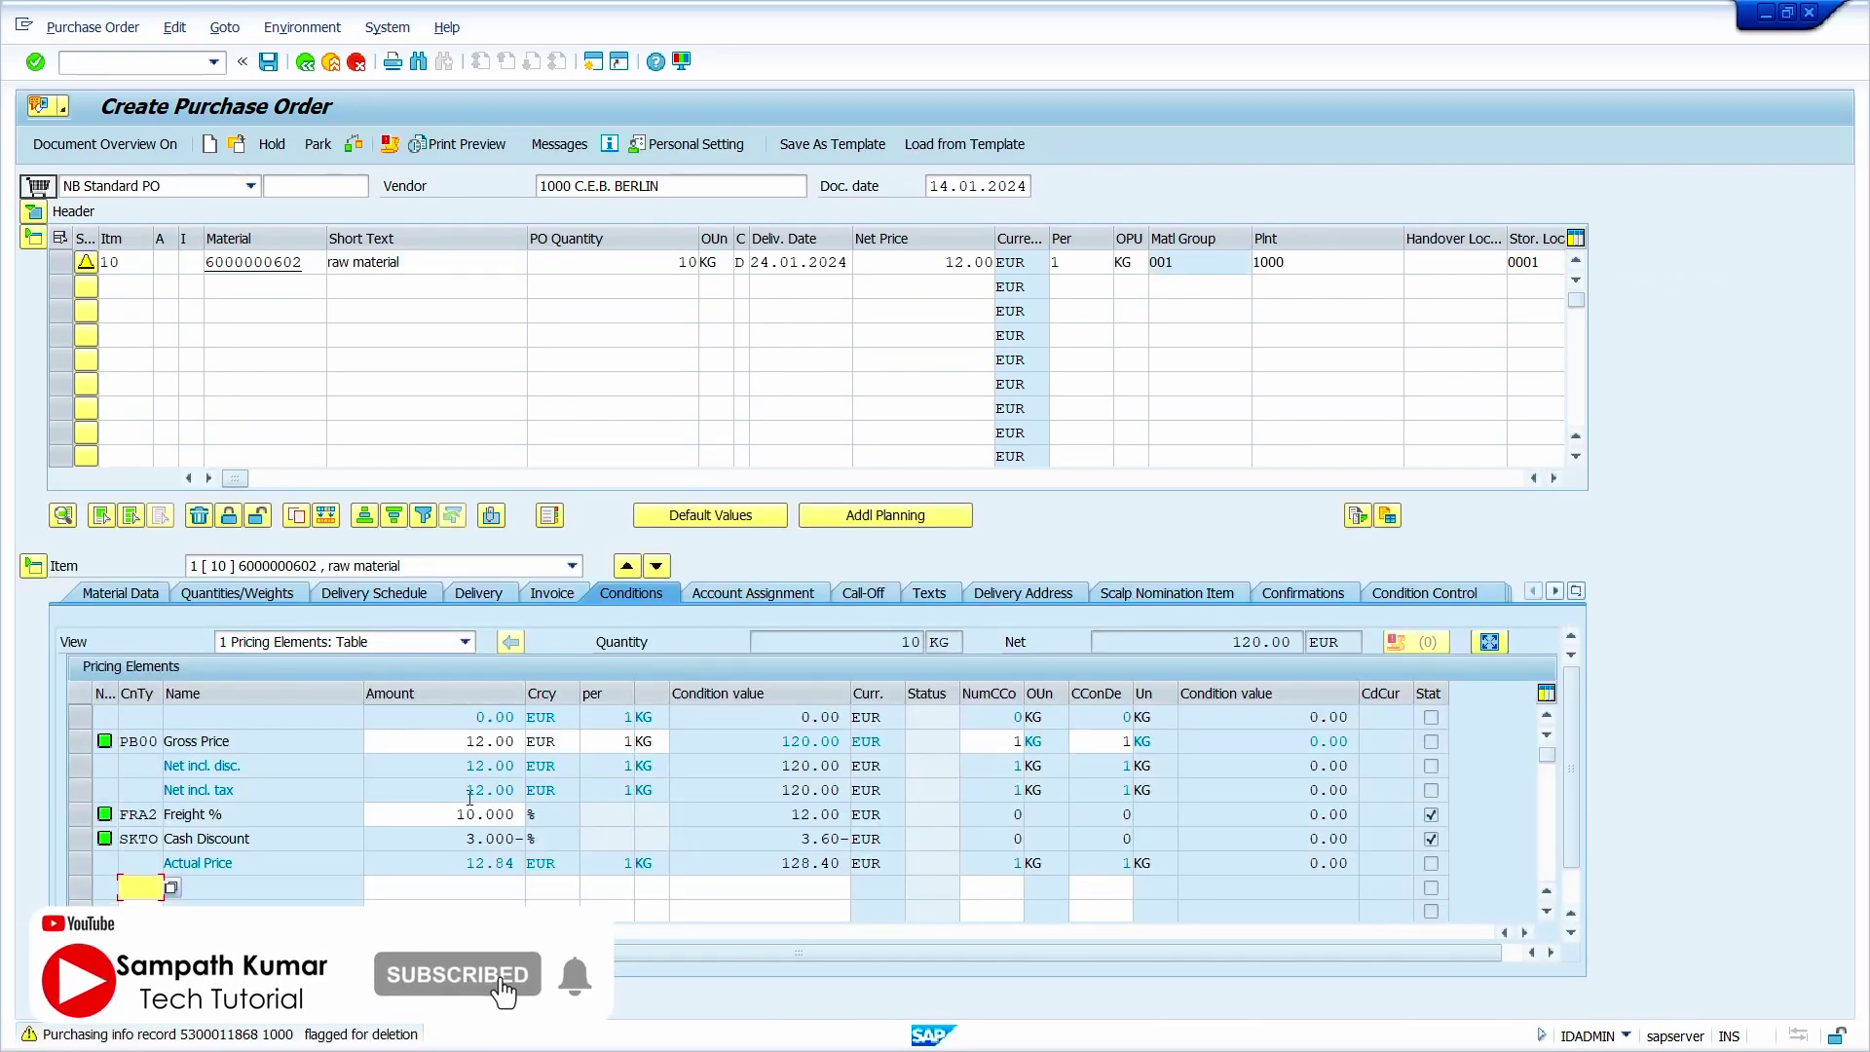
- Read the long text of the info-record deletion warning in the status bar
{"action": "double_click", "coordinate": [434, 1036]}
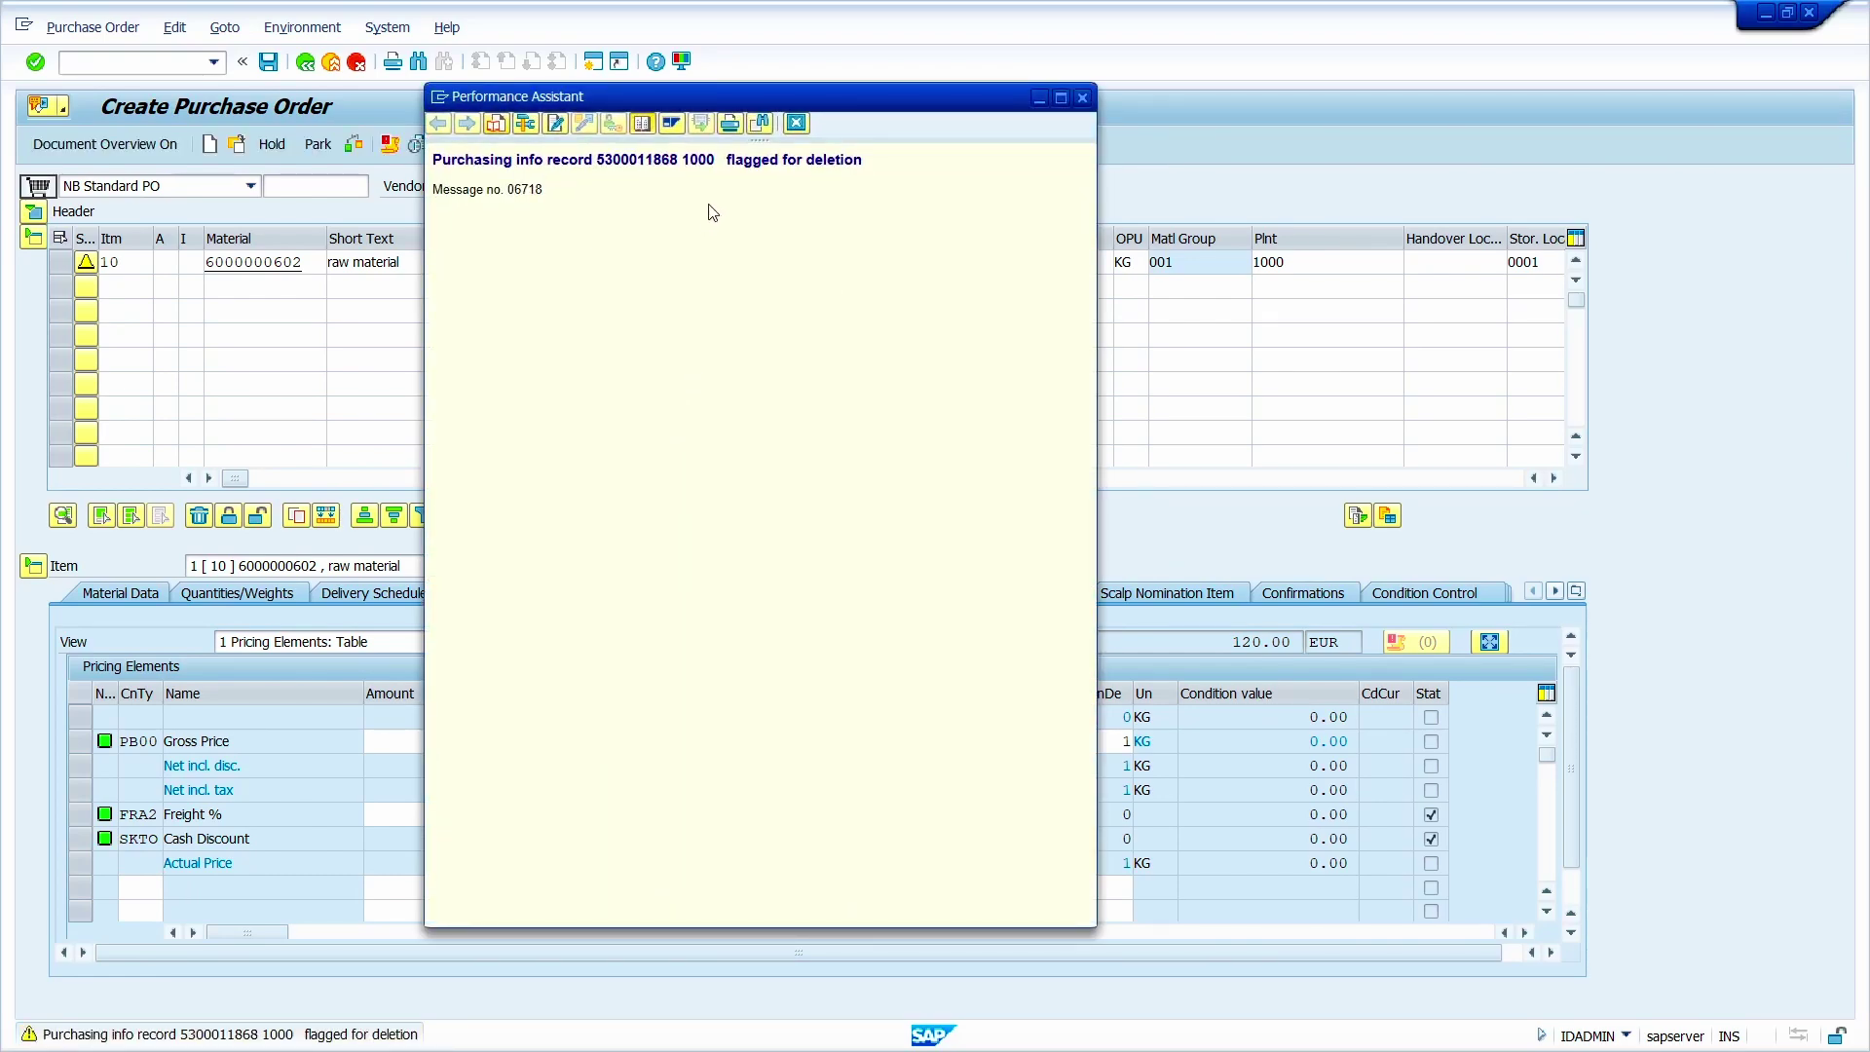
{"action": "left_click", "coordinate": [797, 123]}
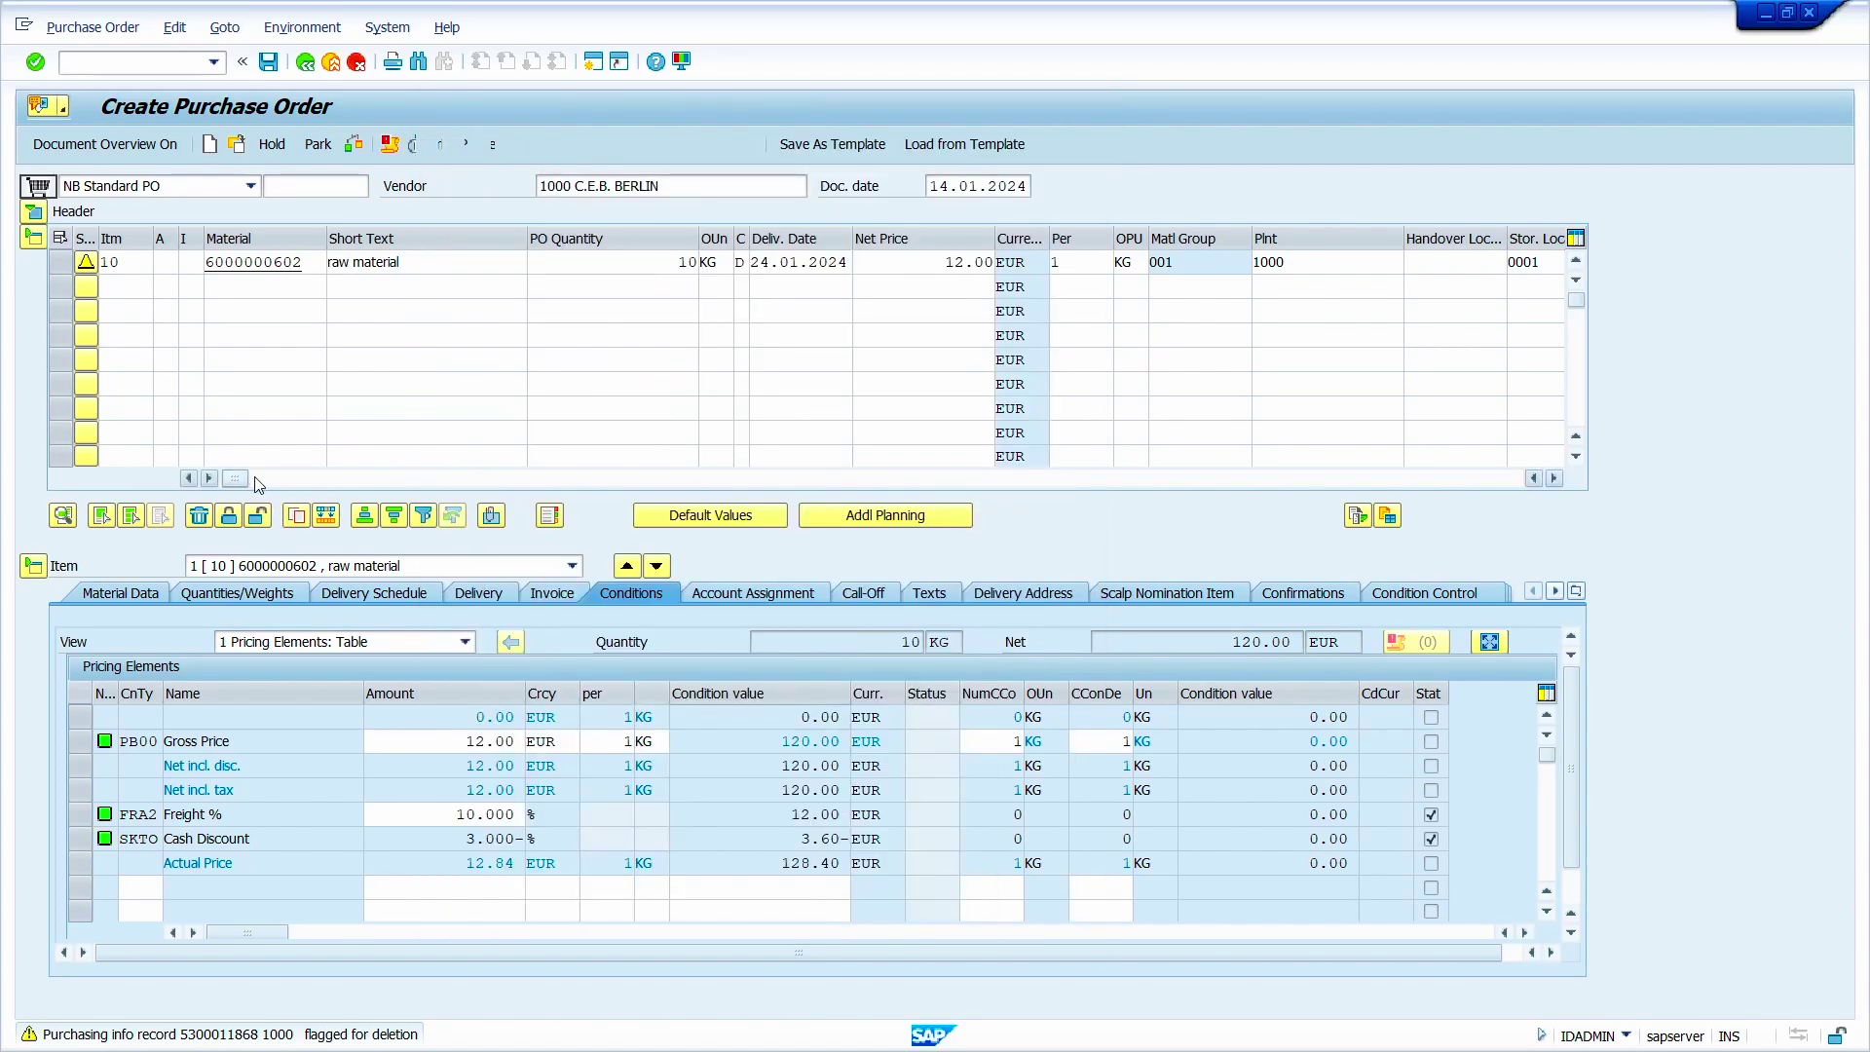
{"action": "left_click", "coordinate": [253, 479]}
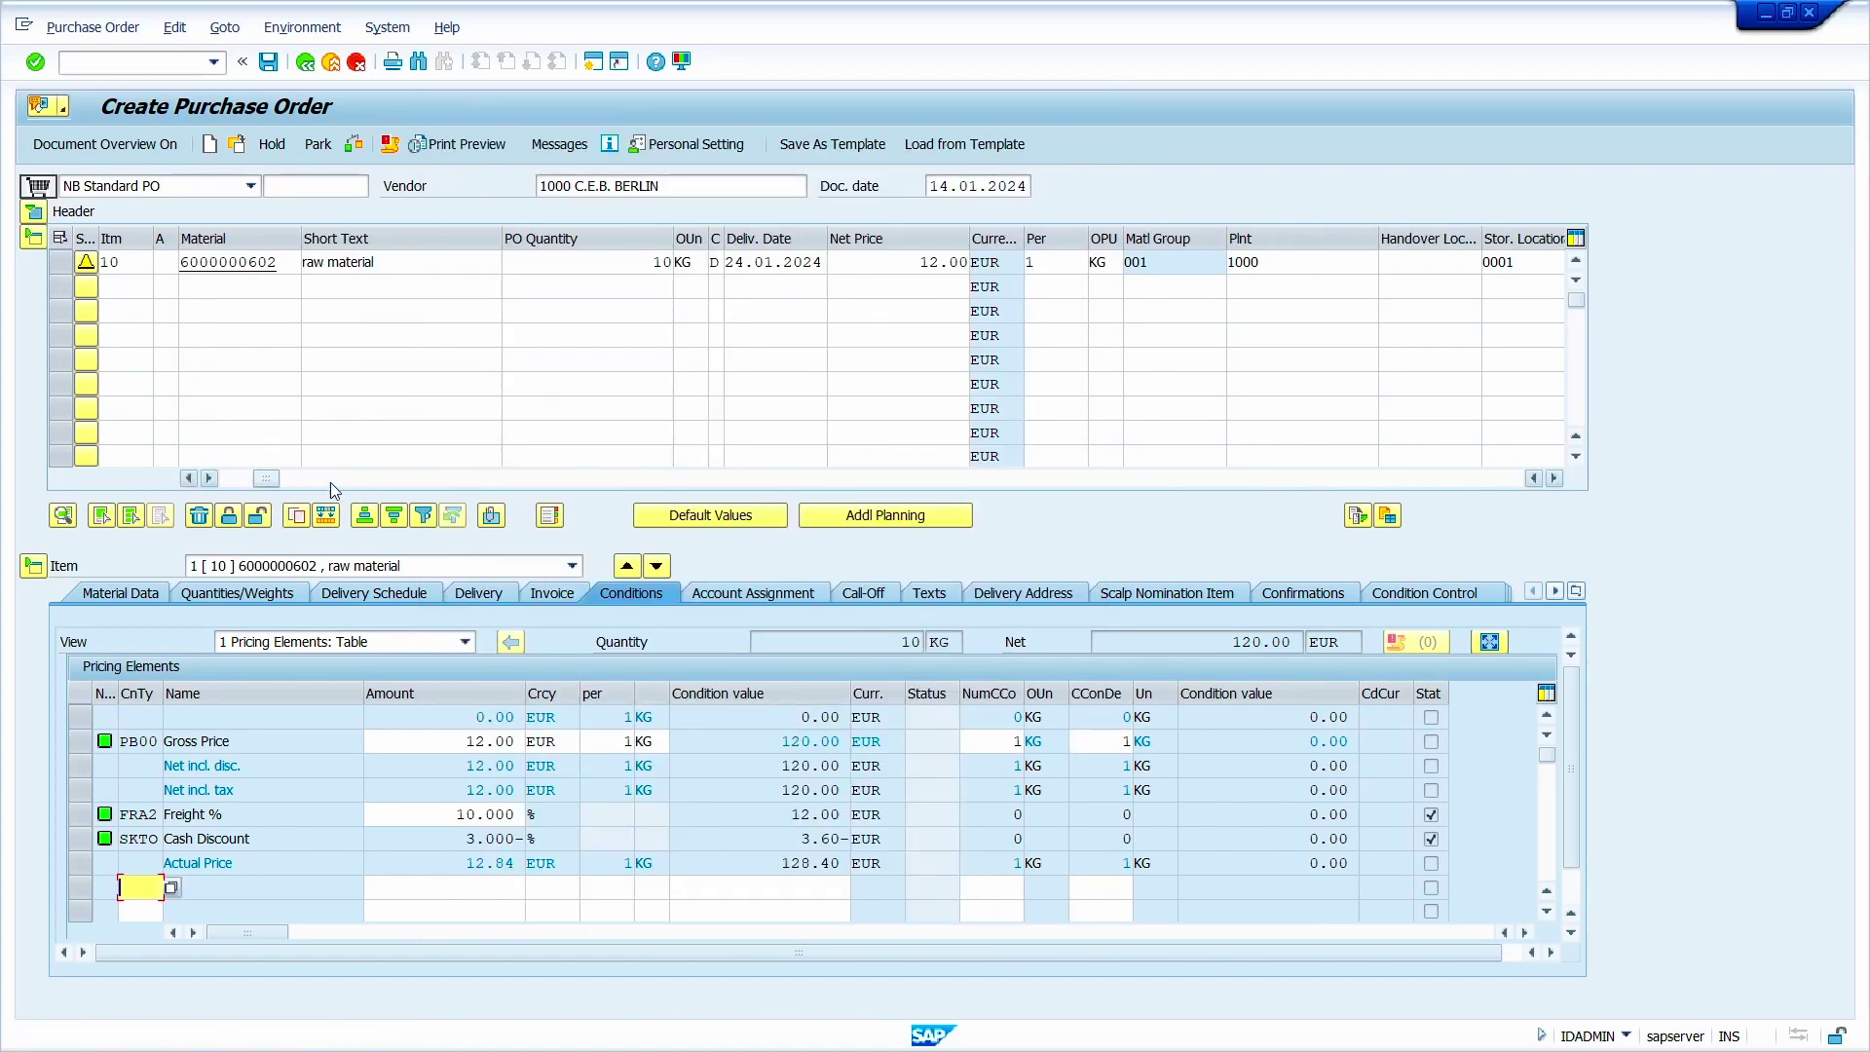
{"action": "left_click_drag", "start_coordinate": [255, 483], "coordinate": [531, 482]}
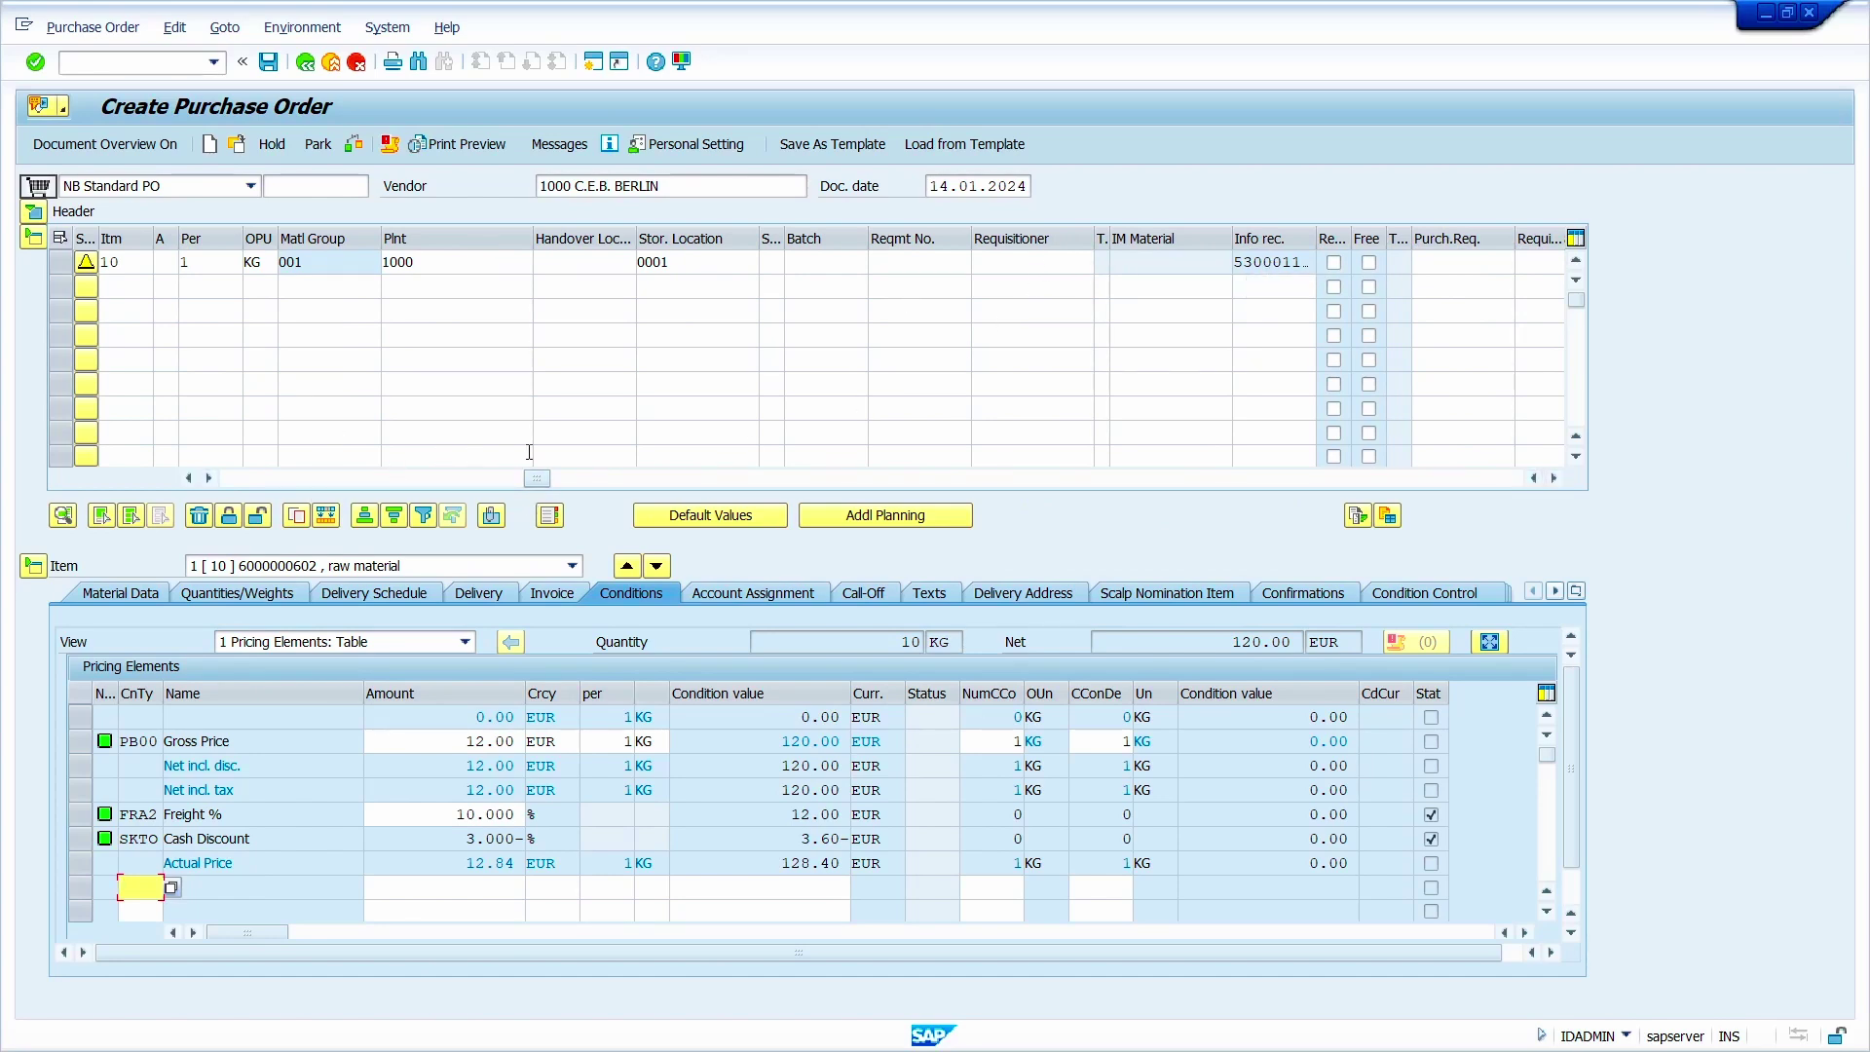
{"action": "left_click_drag", "start_coordinate": [541, 477], "coordinate": [252, 465]}
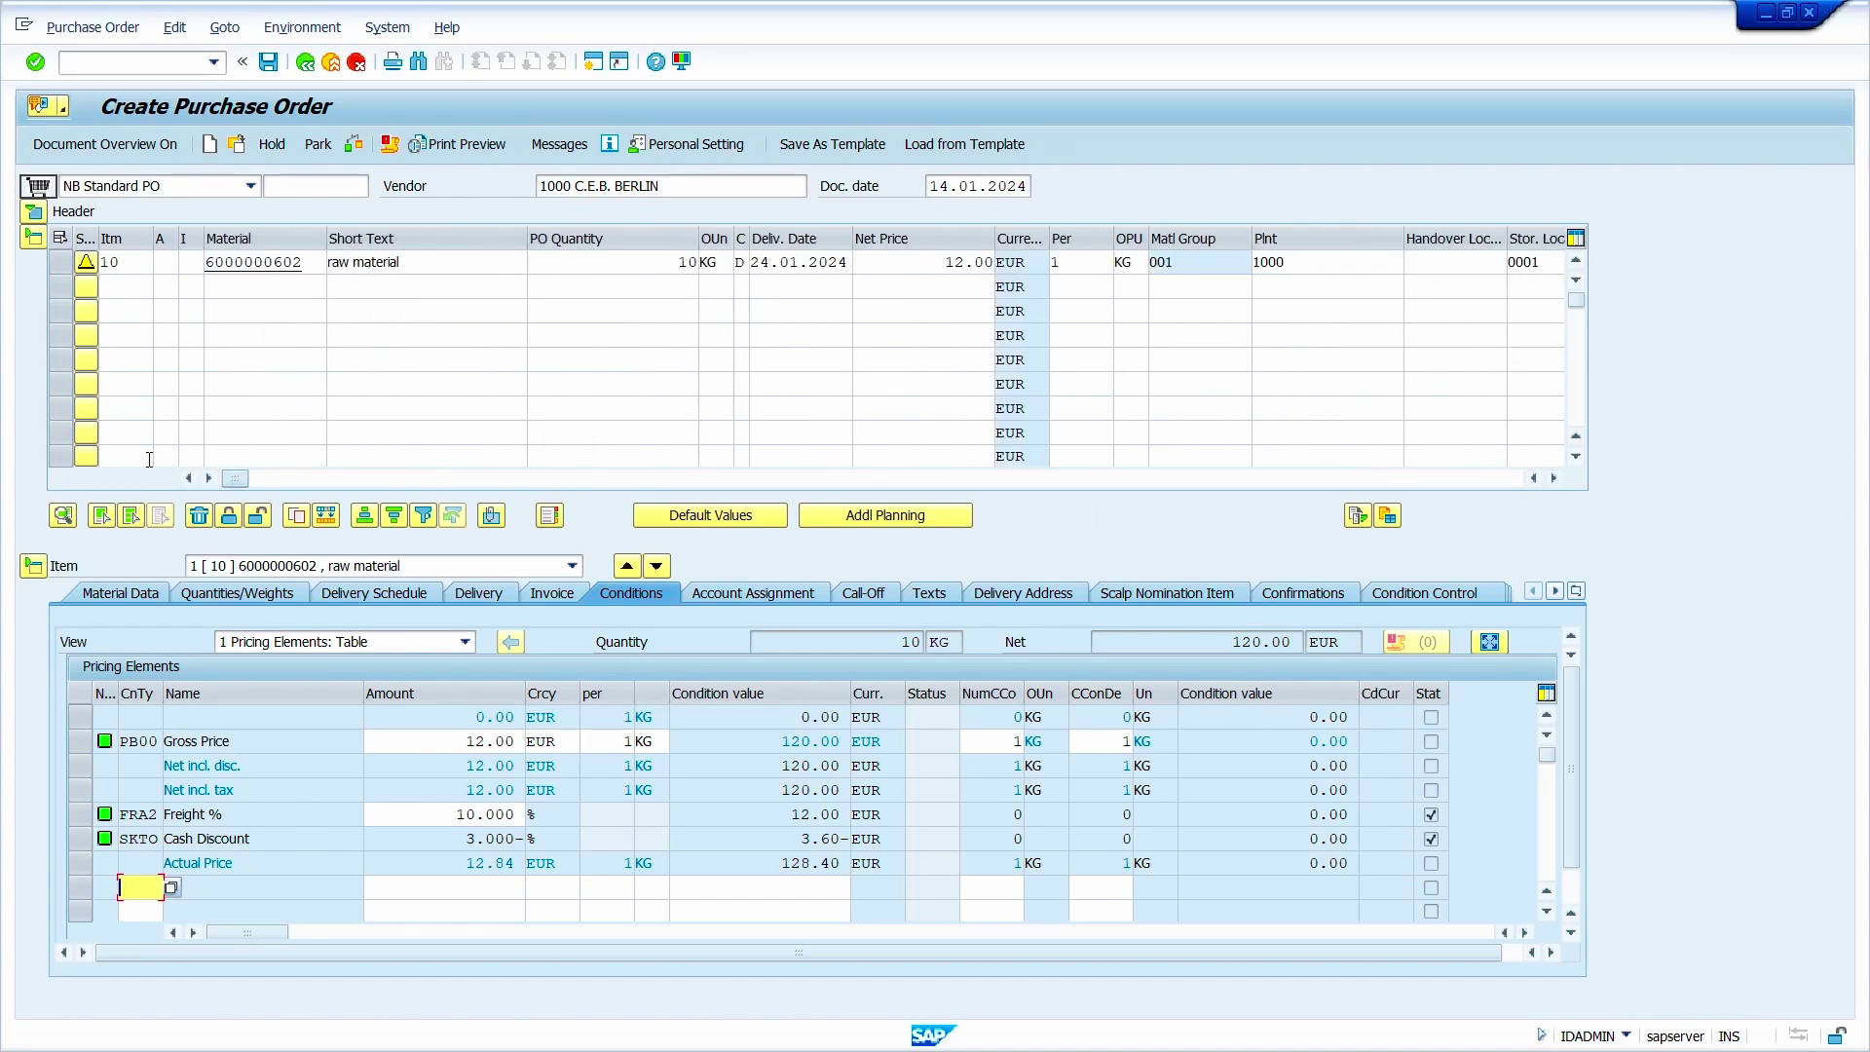
{"action": "left_click", "coordinate": [141, 65]}
- Run Define Attributes of System Messages under Materials Management > Purchasing > Environment Data in SPRO
{"action": "key", "text": "Return"}
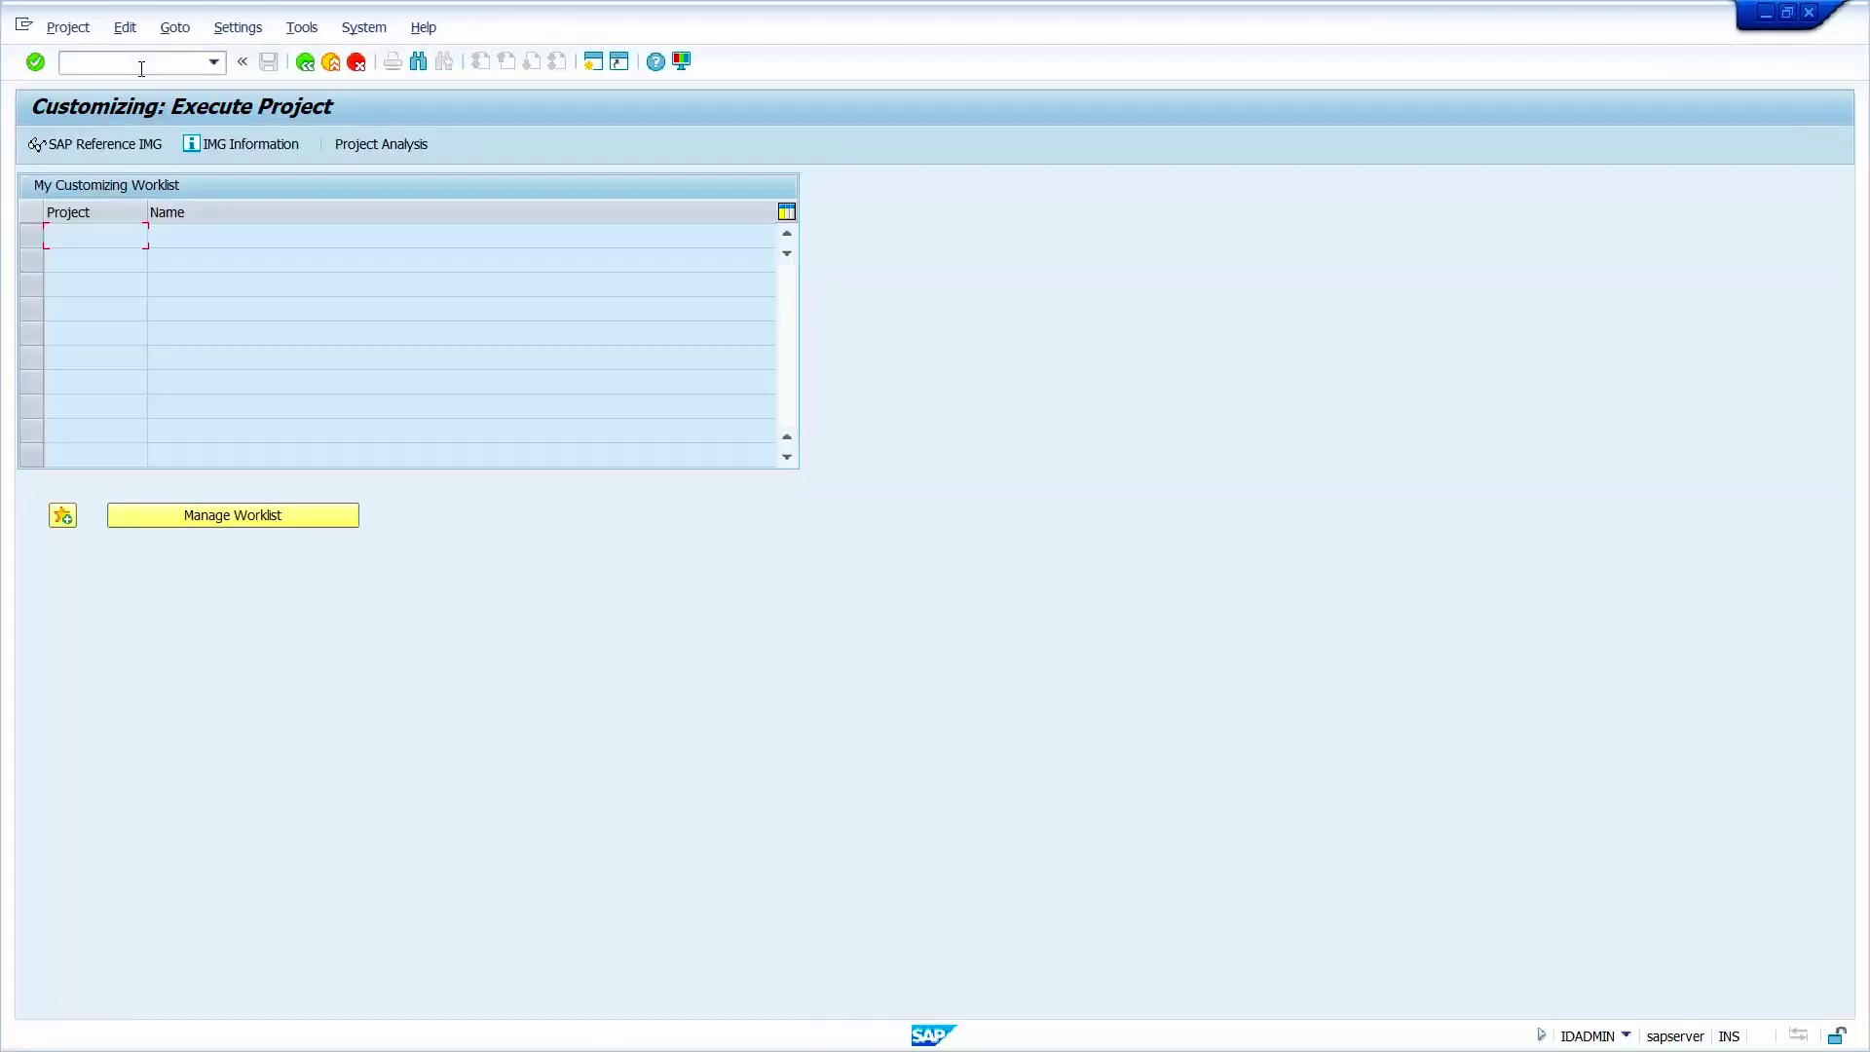
{"action": "left_click", "coordinate": [107, 148]}
{"action": "scroll", "coordinate": [168, 709], "scroll_direction": "down", "scroll_amount": 2}
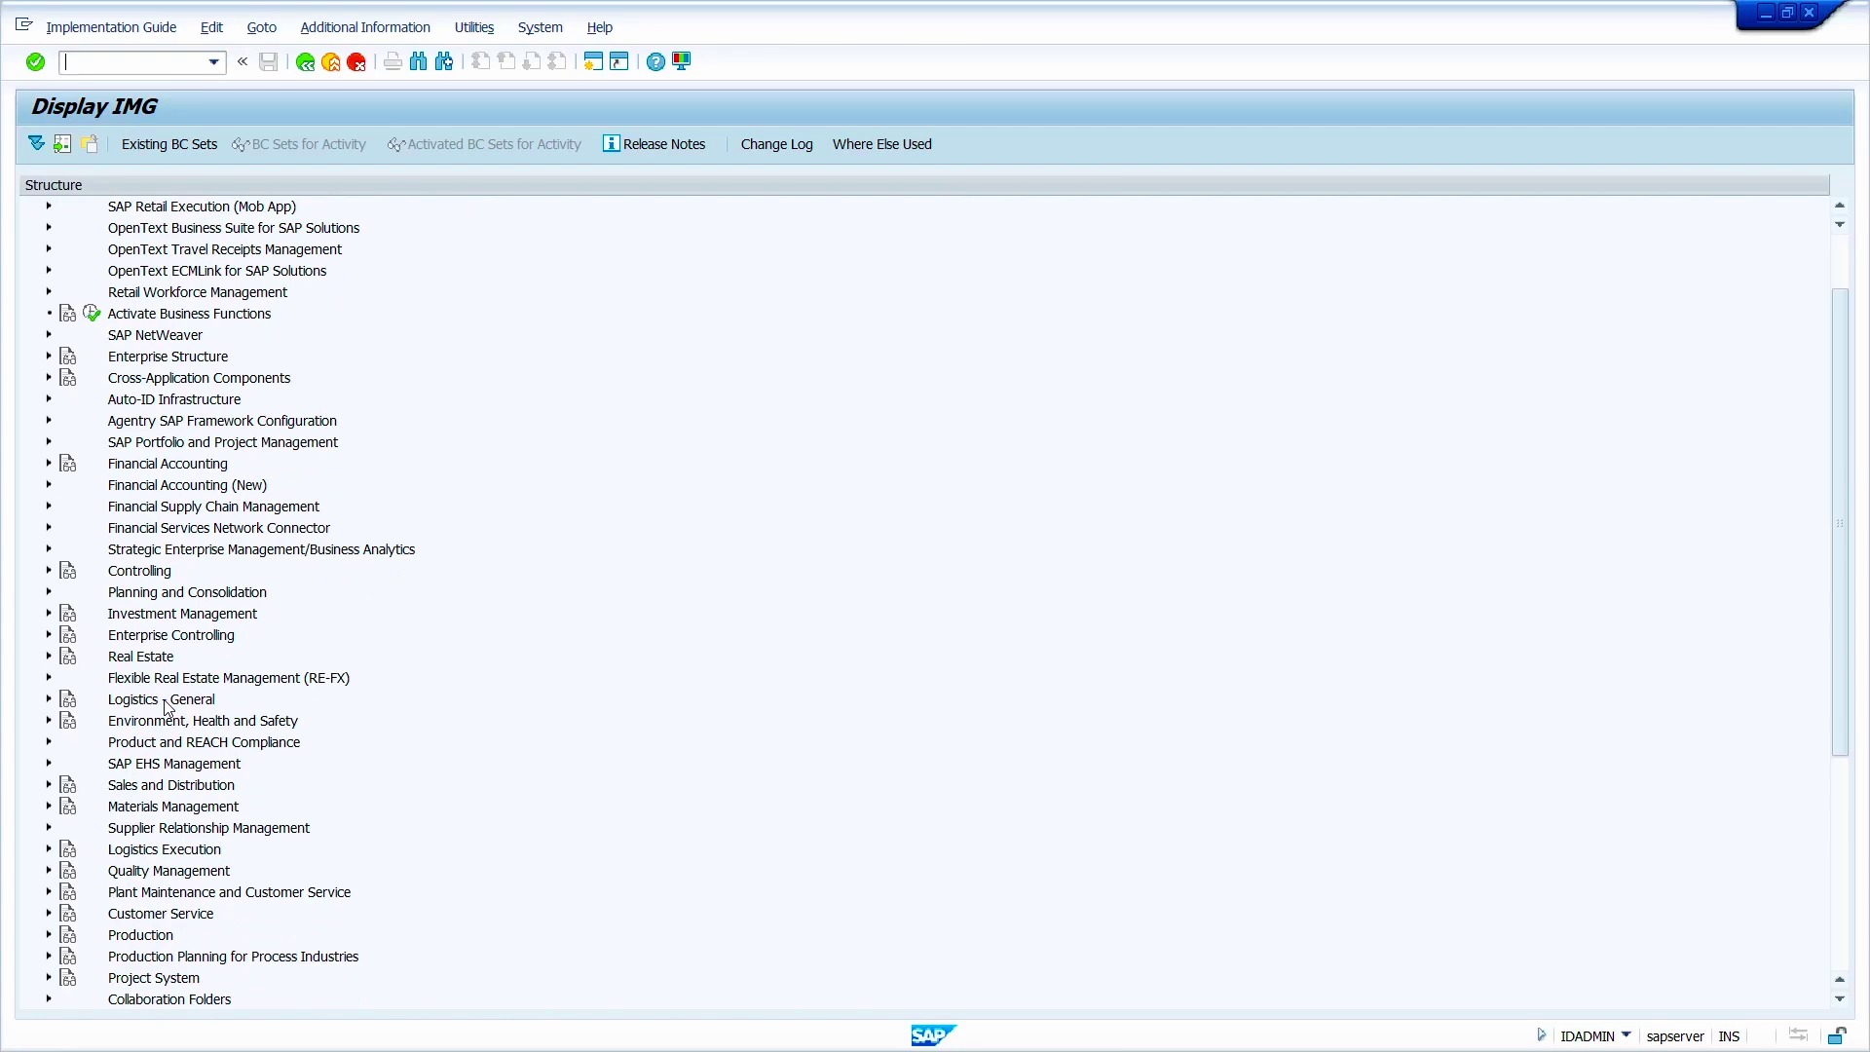
{"action": "left_click", "coordinate": [48, 808]}
{"action": "scroll", "coordinate": [43, 812], "scroll_direction": "down", "scroll_amount": 2}
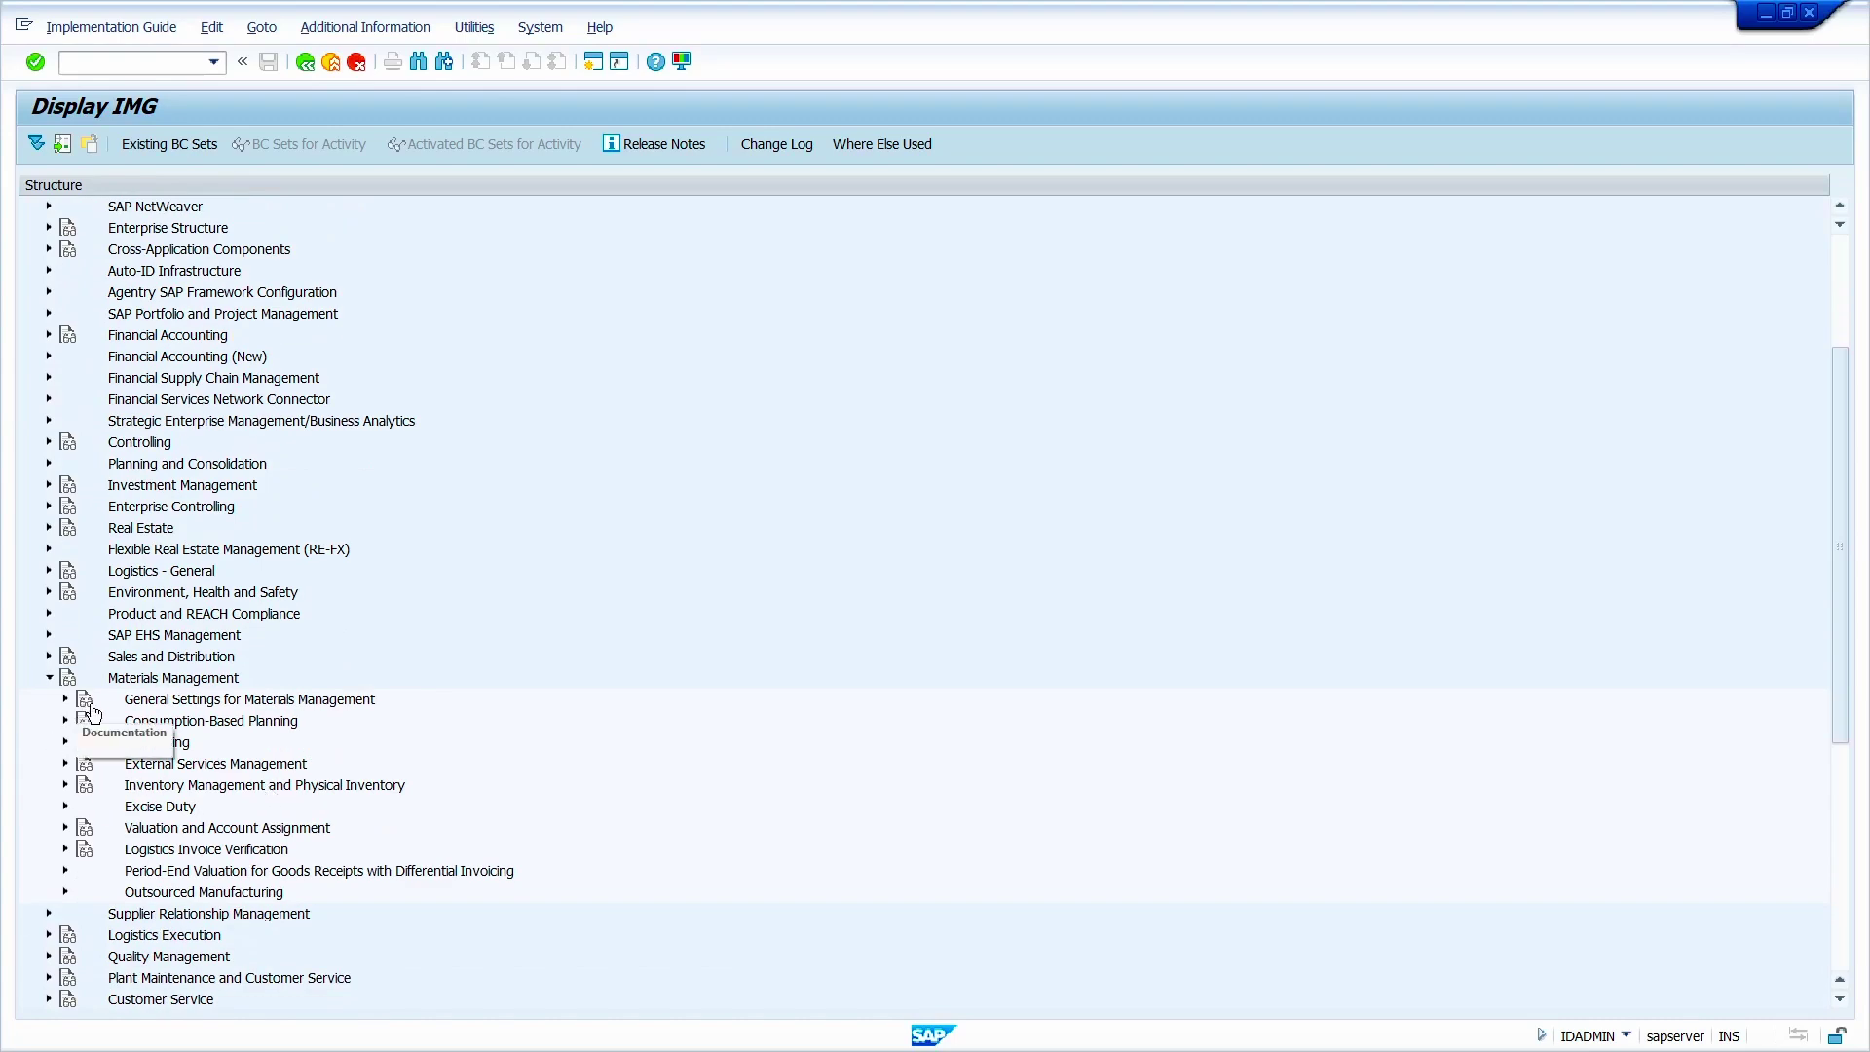
{"action": "left_click", "coordinate": [66, 742]}
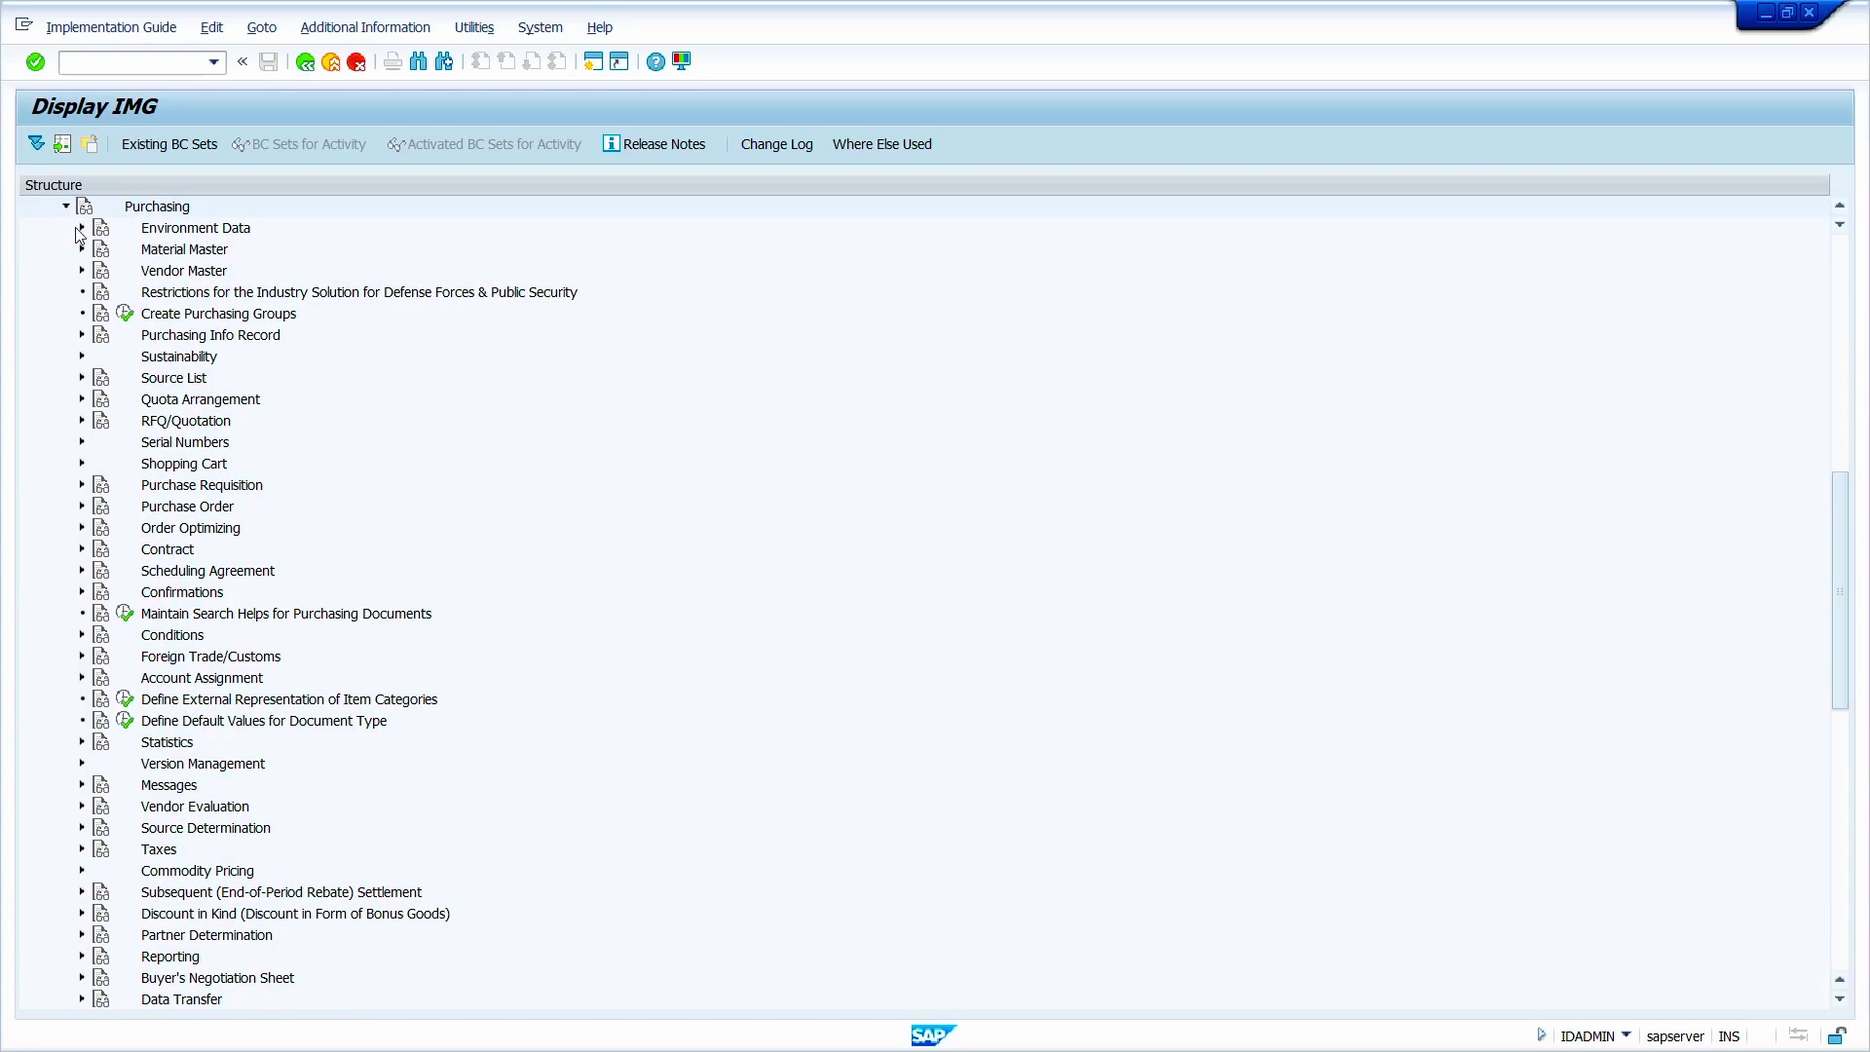
{"action": "left_click", "coordinate": [81, 228]}
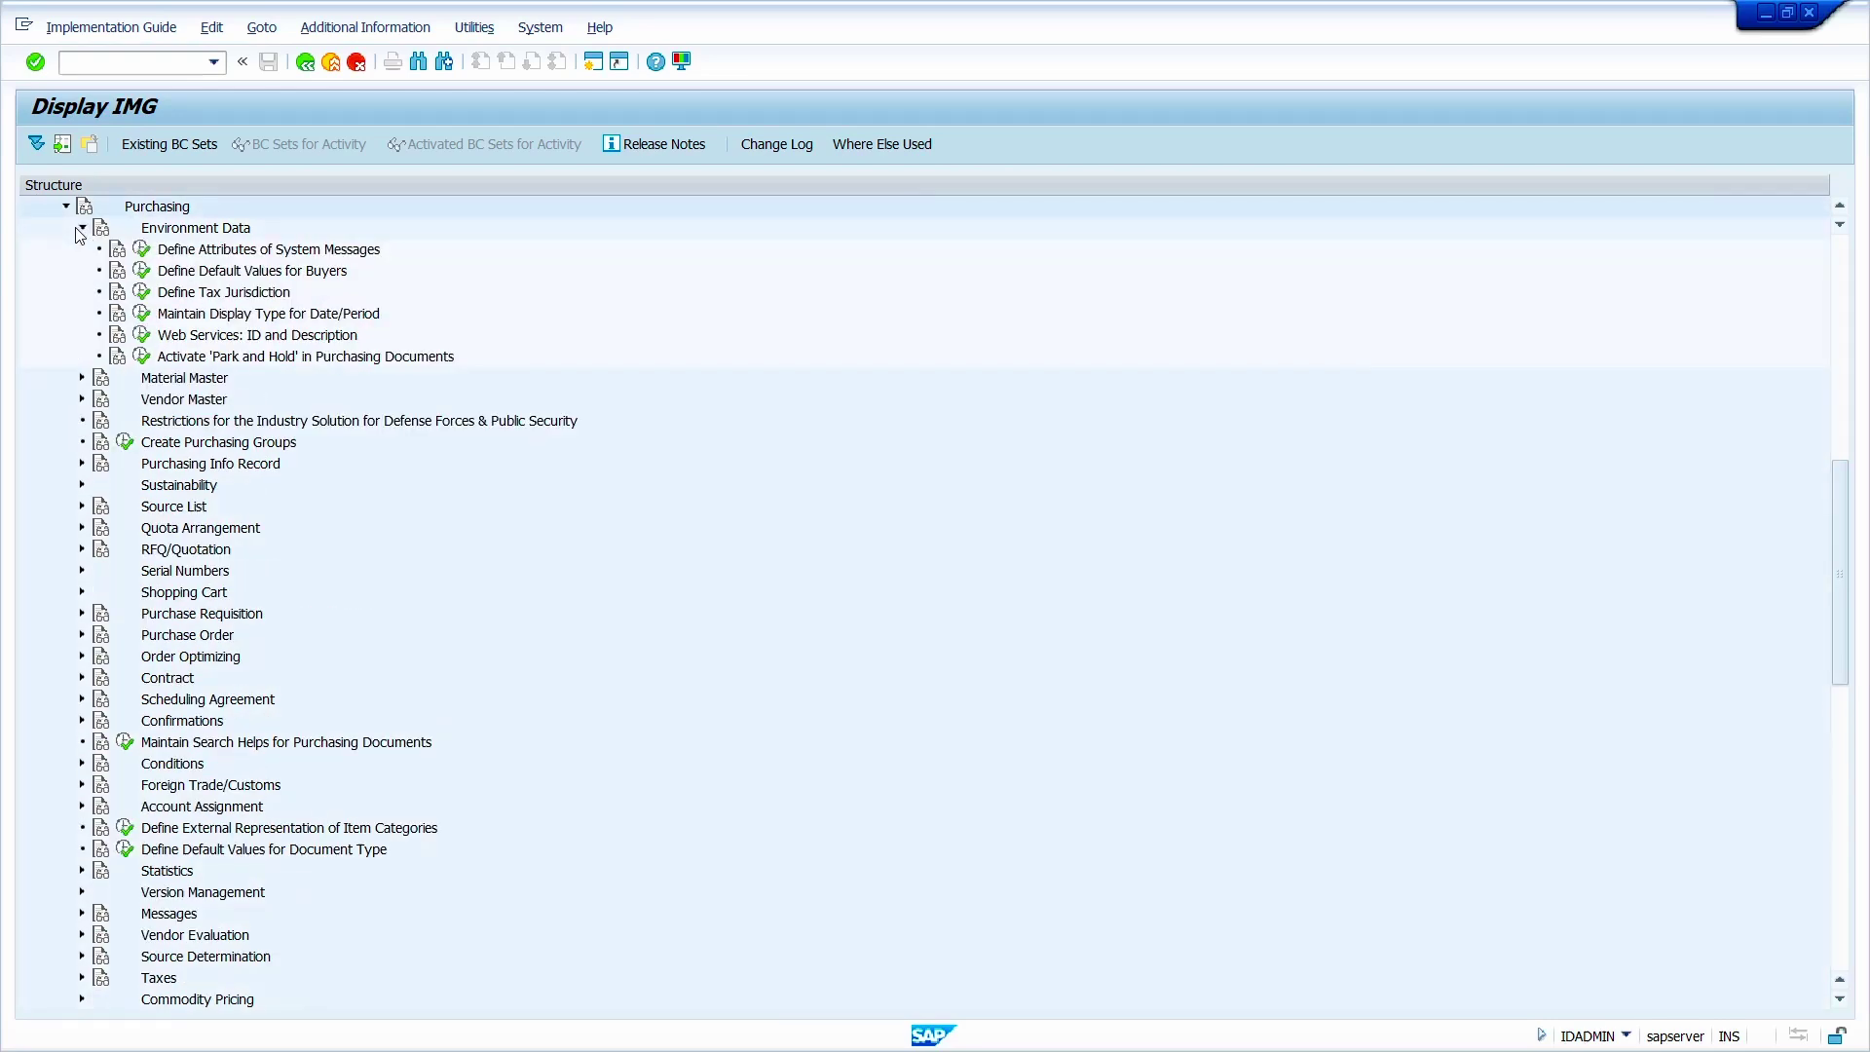
{"action": "left_click", "coordinate": [143, 253]}
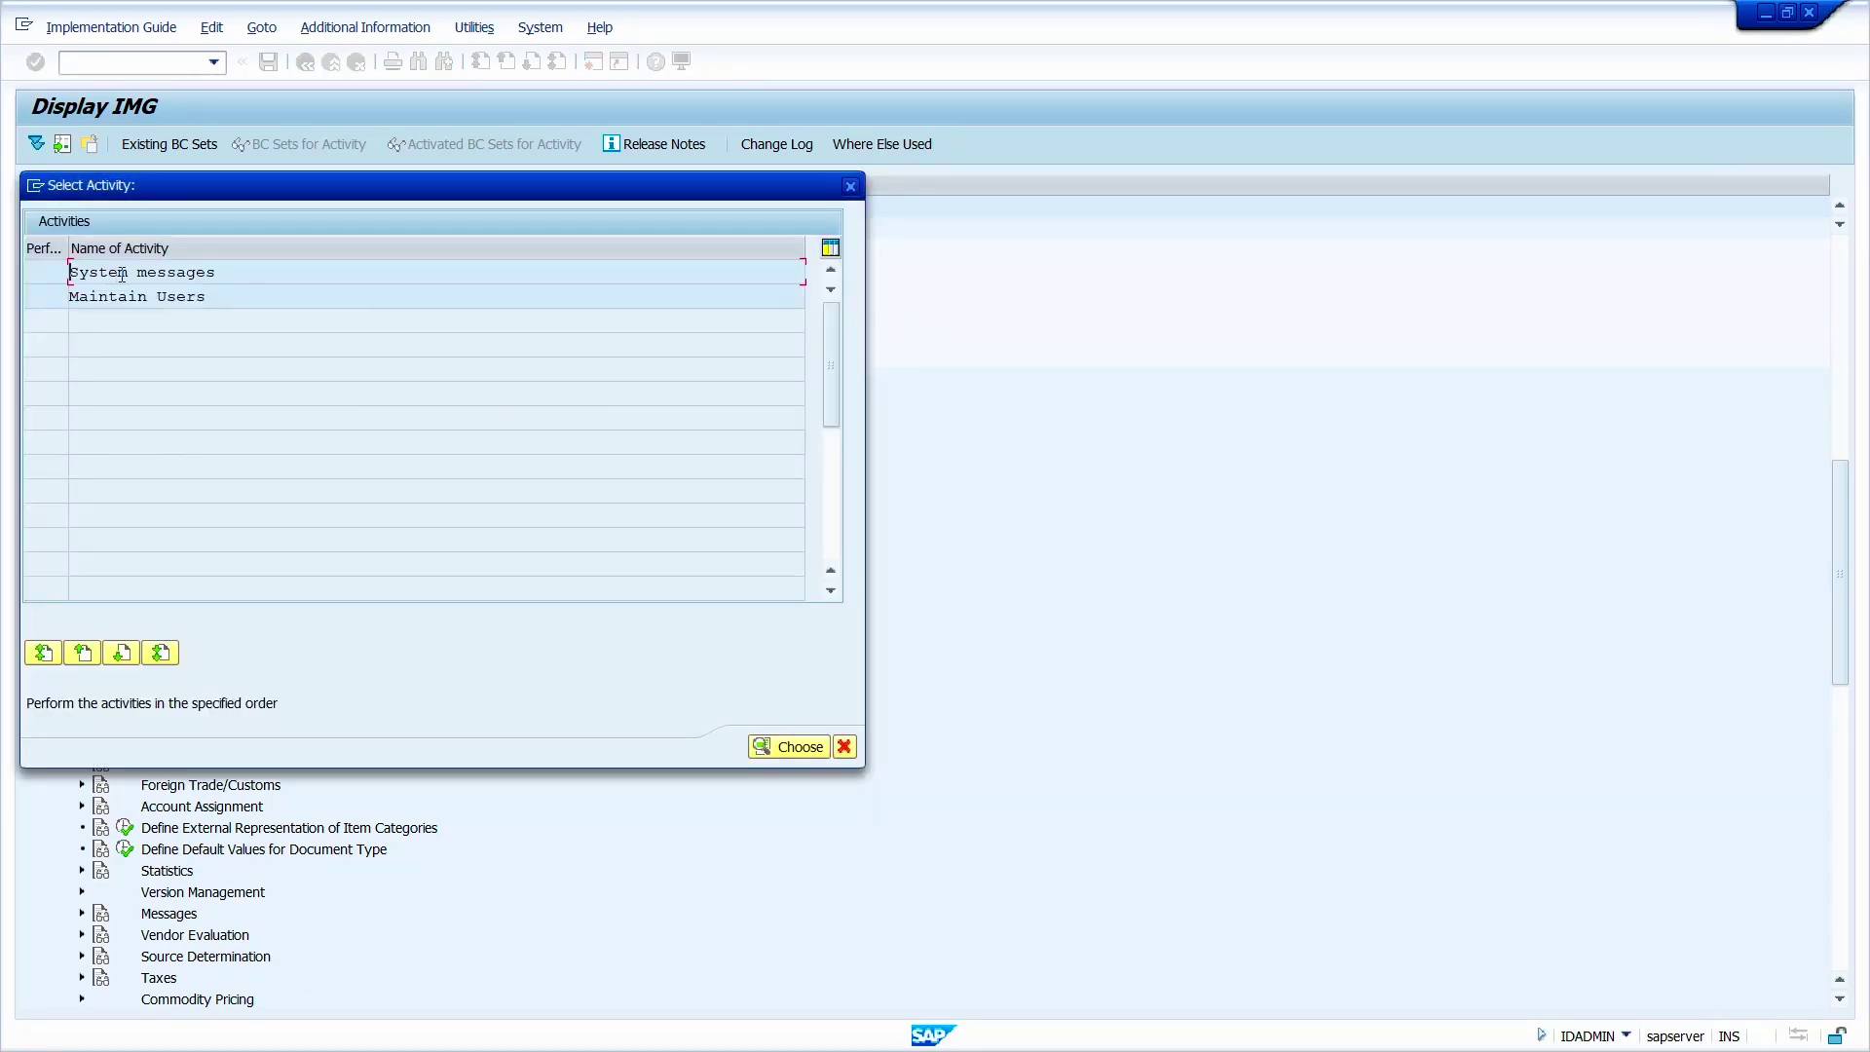
- Position System messages on version 00, area 06, message 718 and set its category to E
{"action": "double_click", "coordinate": [121, 272]}
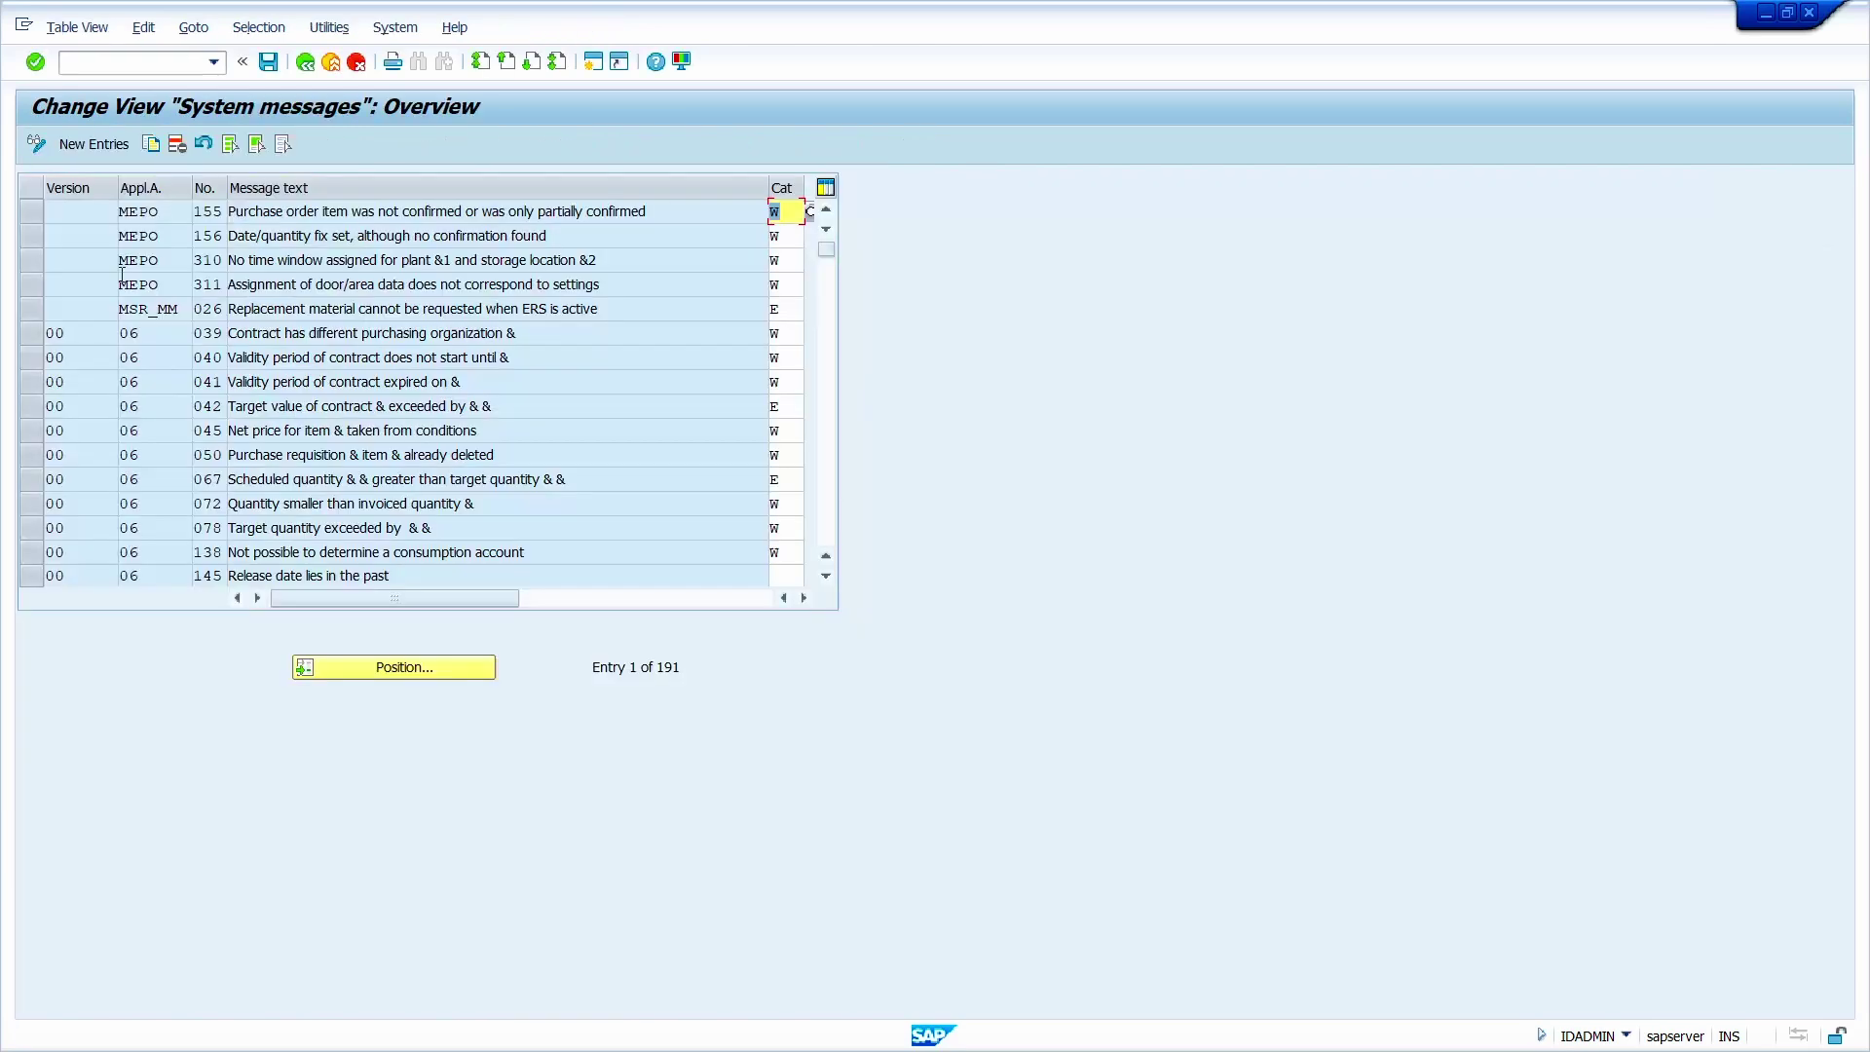
{"action": "left_click", "coordinate": [428, 670]}
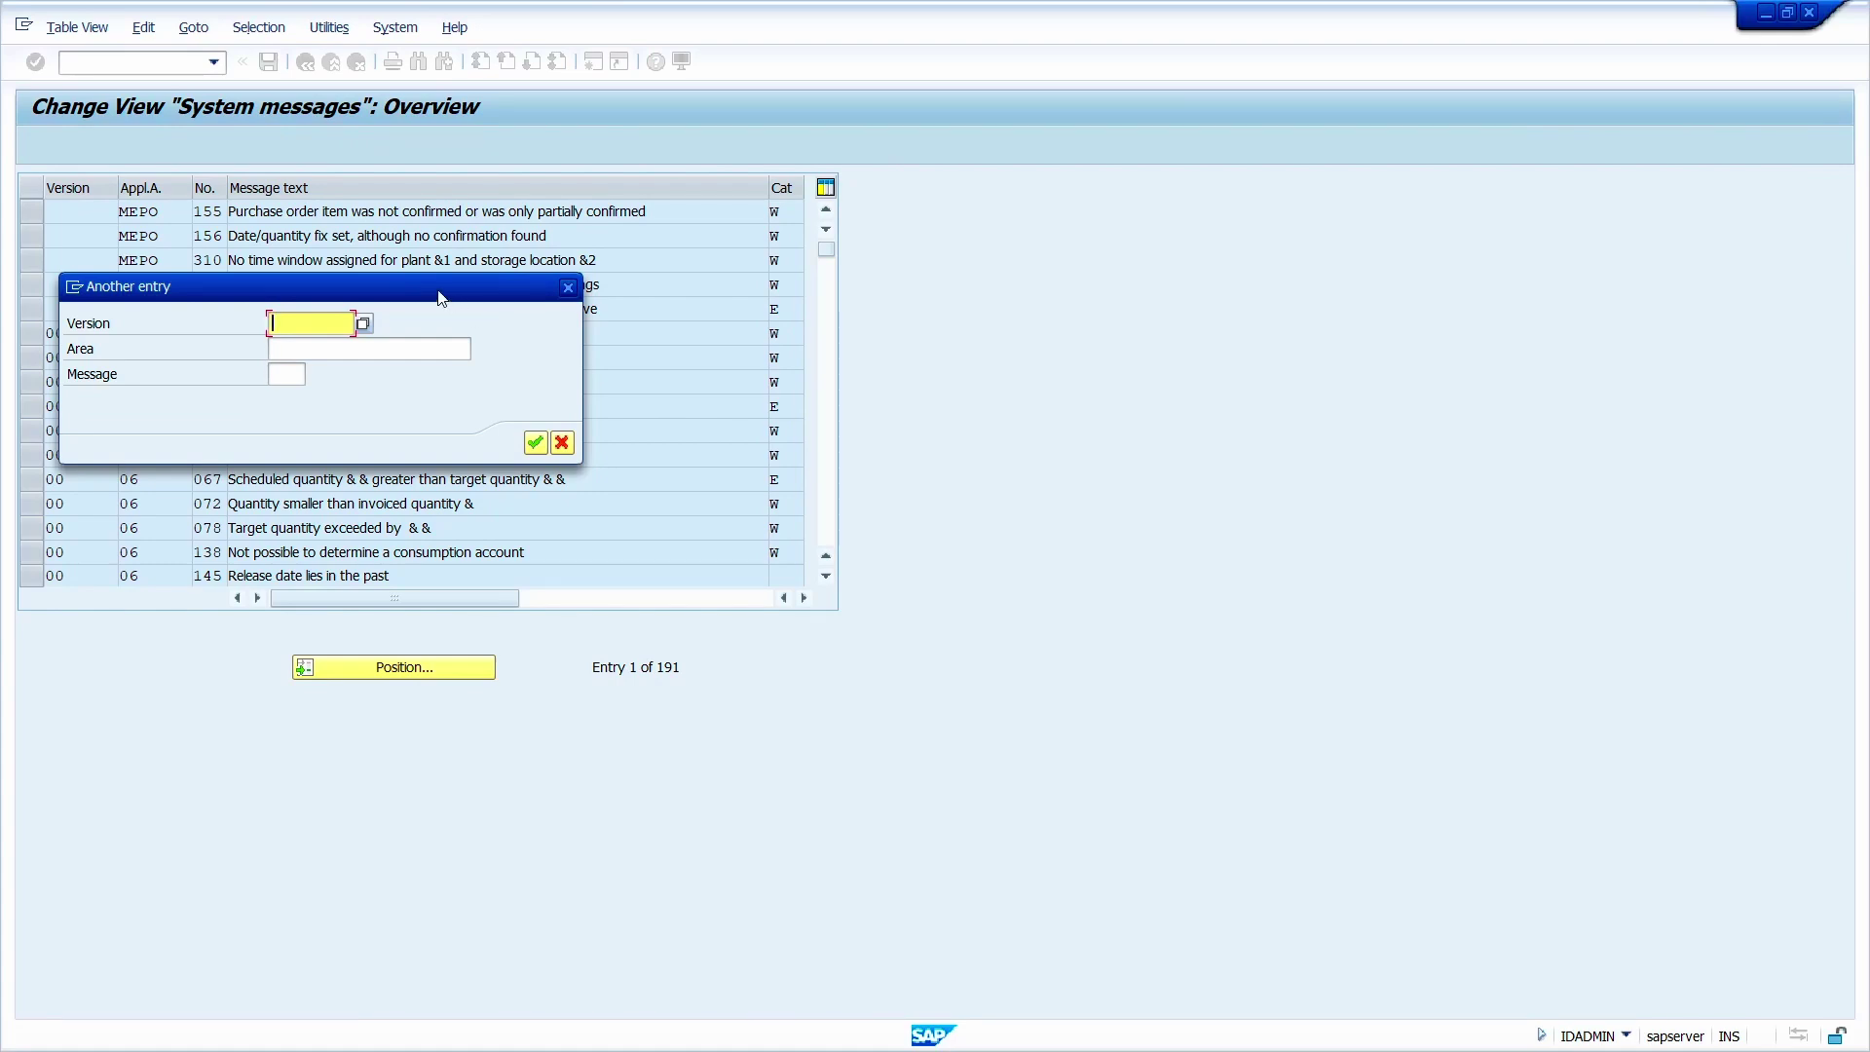
{"action": "type", "text": "00"}
{"action": "key", "text": "Tab"}
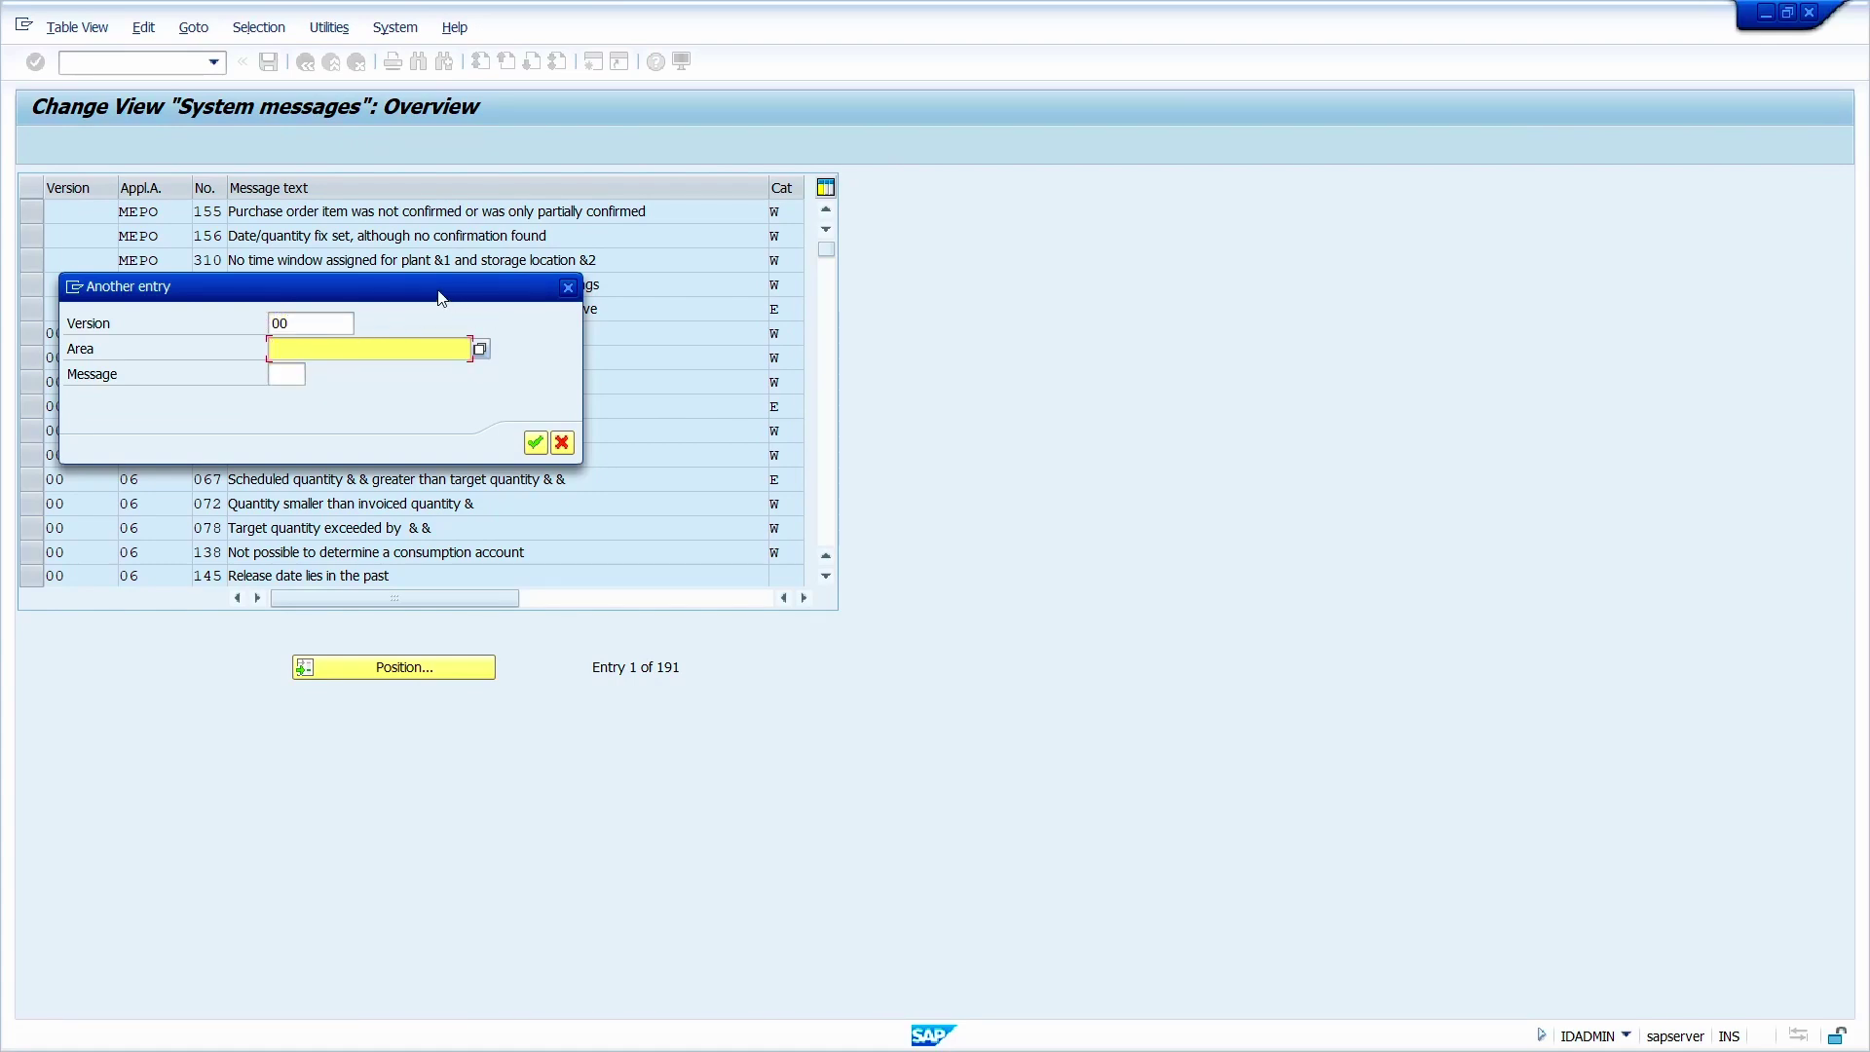
{"action": "type", "text": "06"}
{"action": "key", "text": "Tab"}
{"action": "type", "text": "718"}
{"action": "key", "text": "Return"}
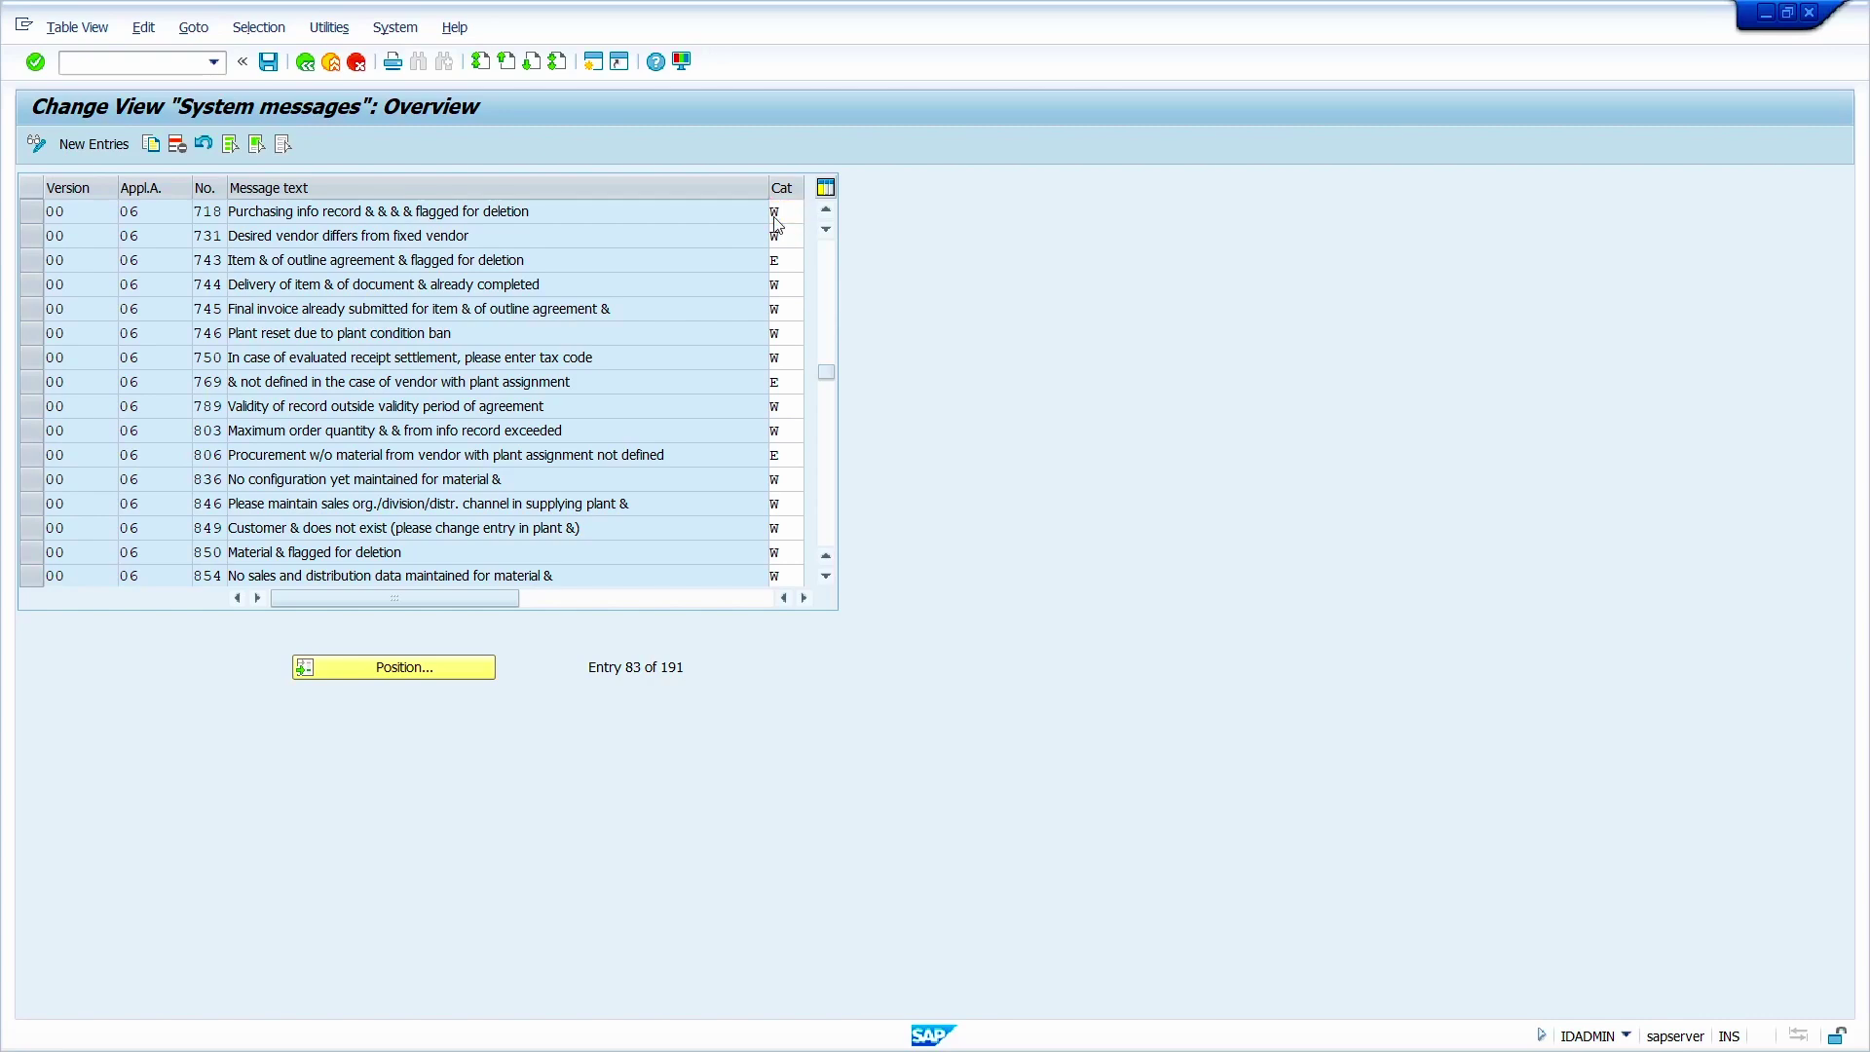
{"action": "key", "text": "F4"}
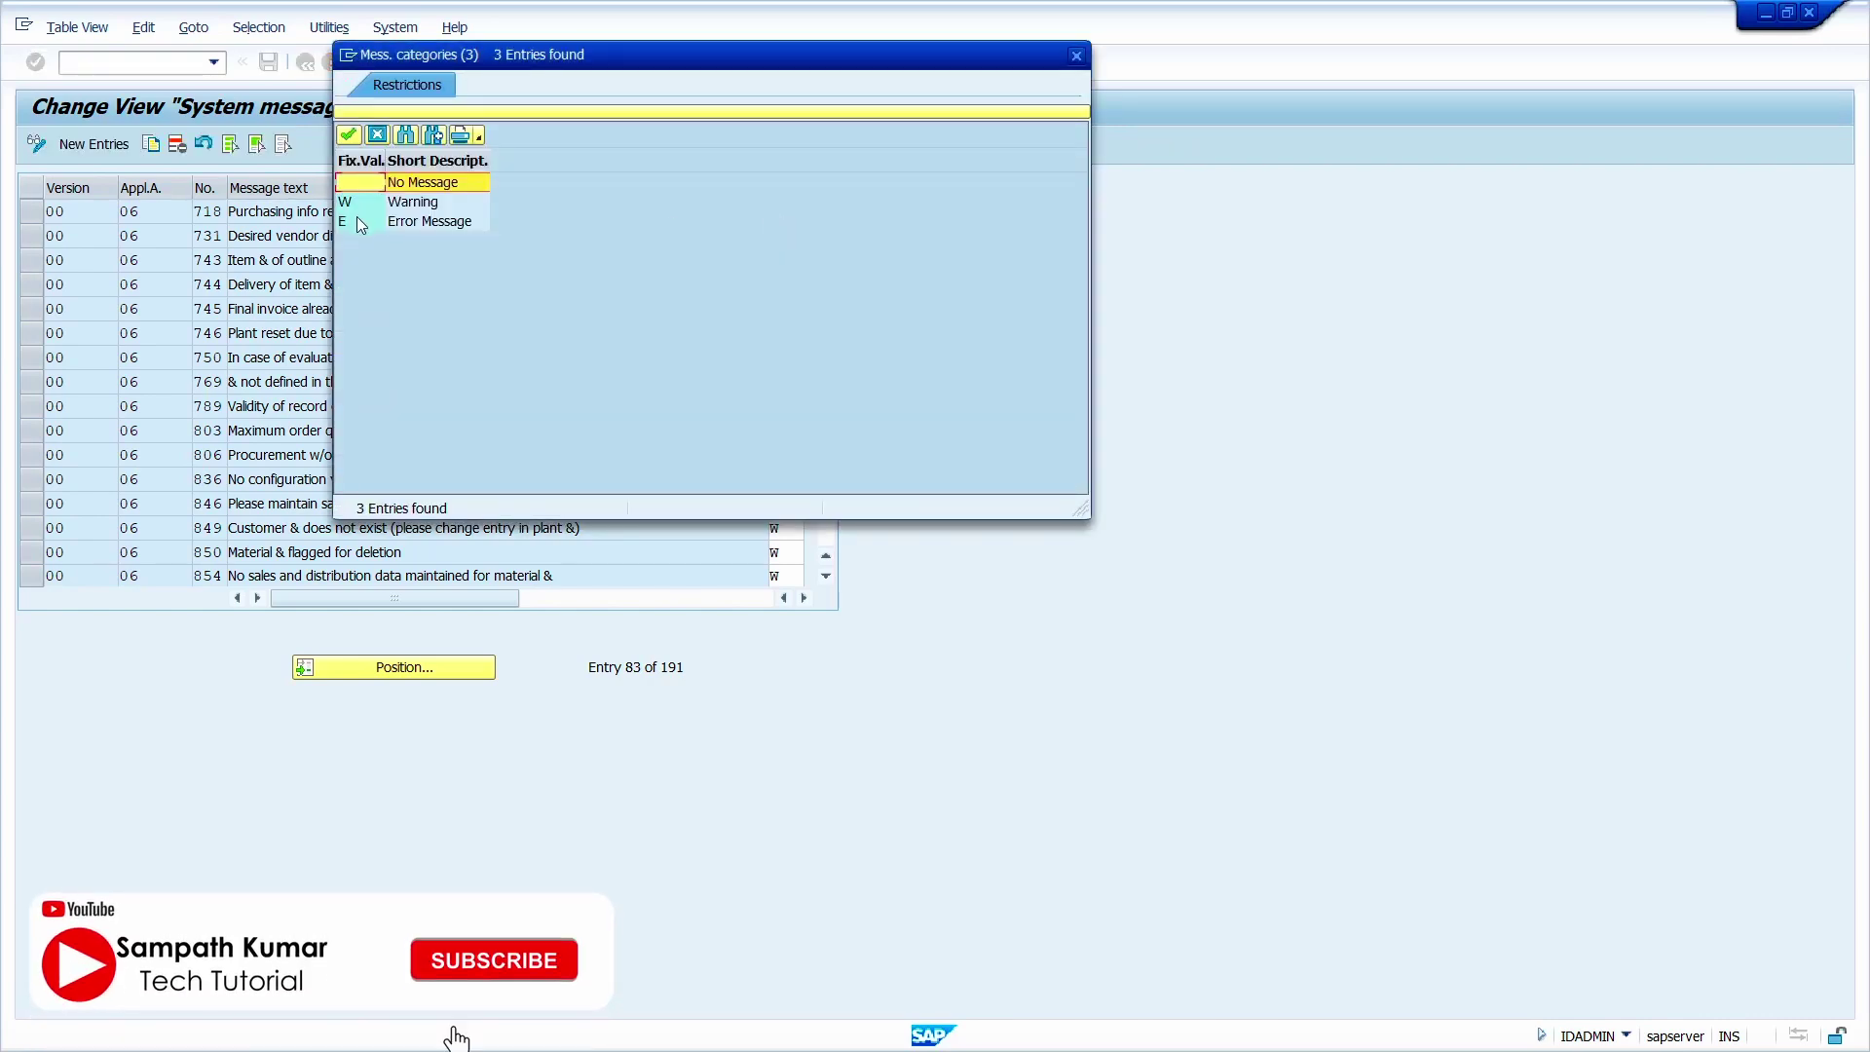
{"action": "double_click", "coordinate": [356, 220]}
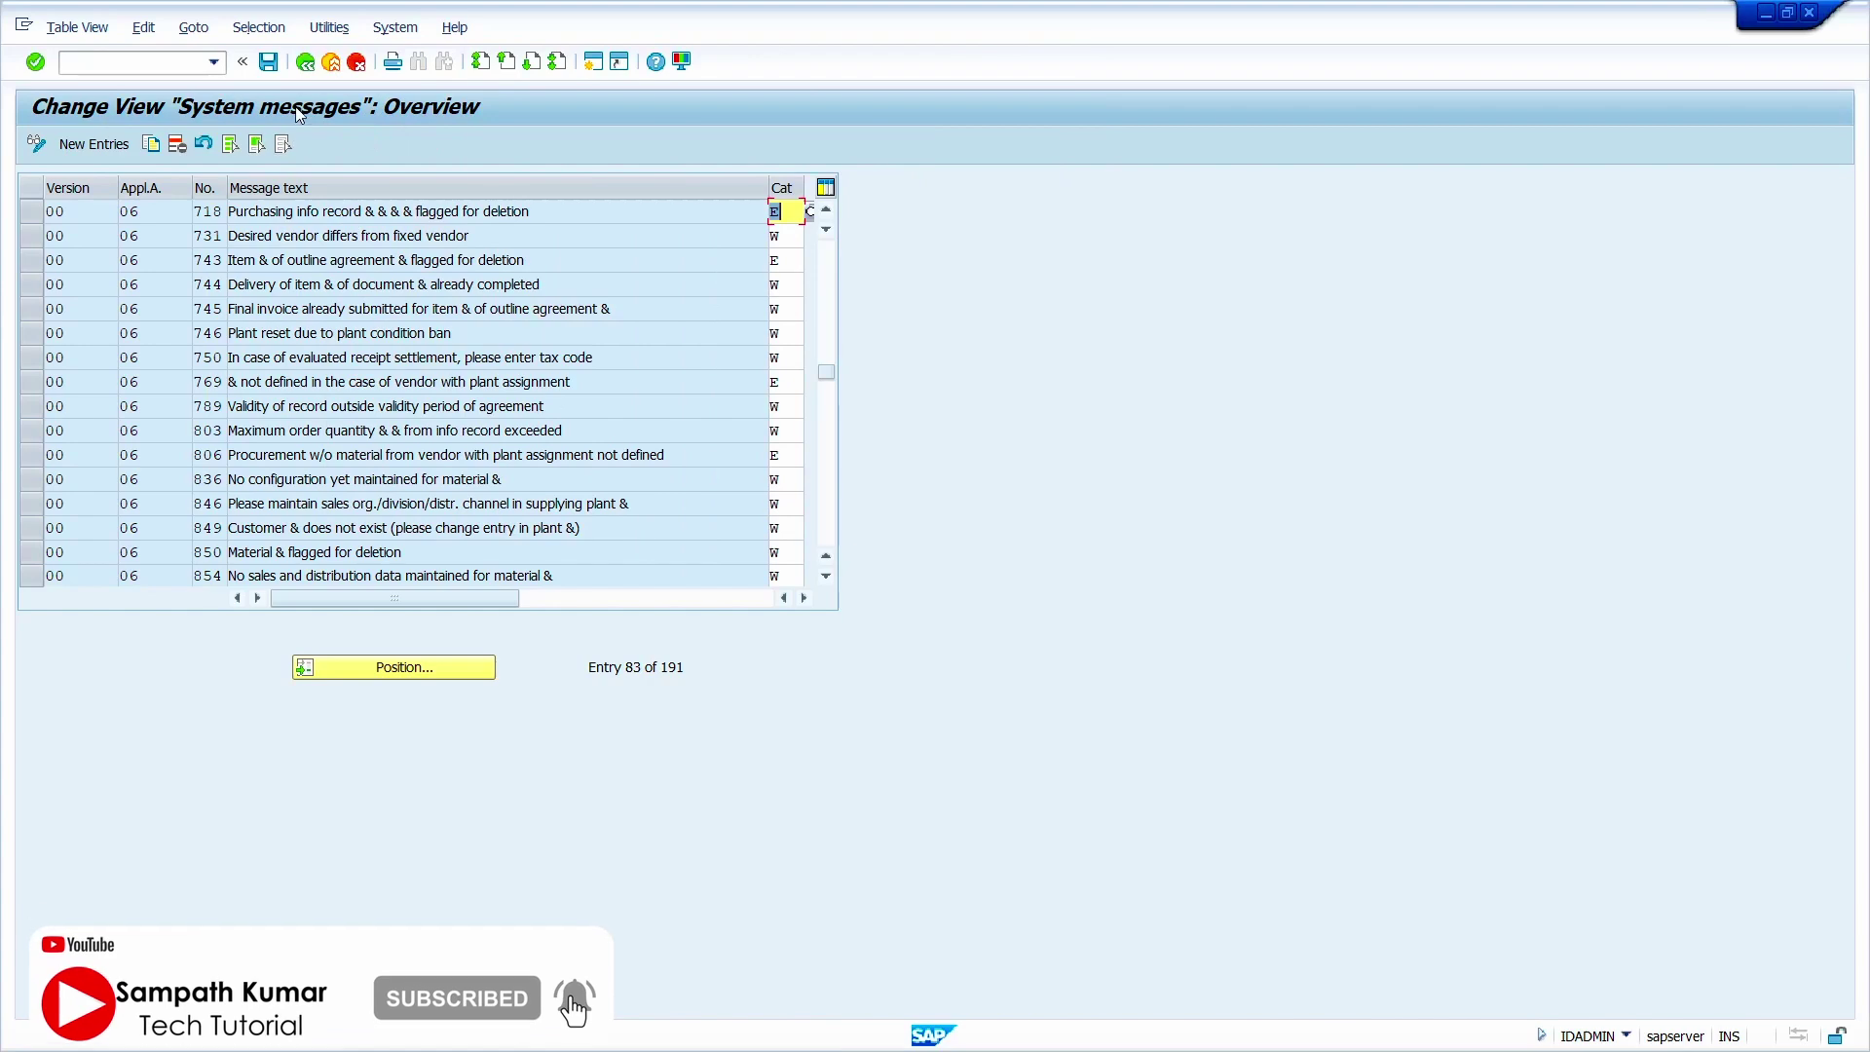
- Save under a new customizing request 'changes of message' and back out to the IMG
{"action": "left_click", "coordinate": [269, 63]}
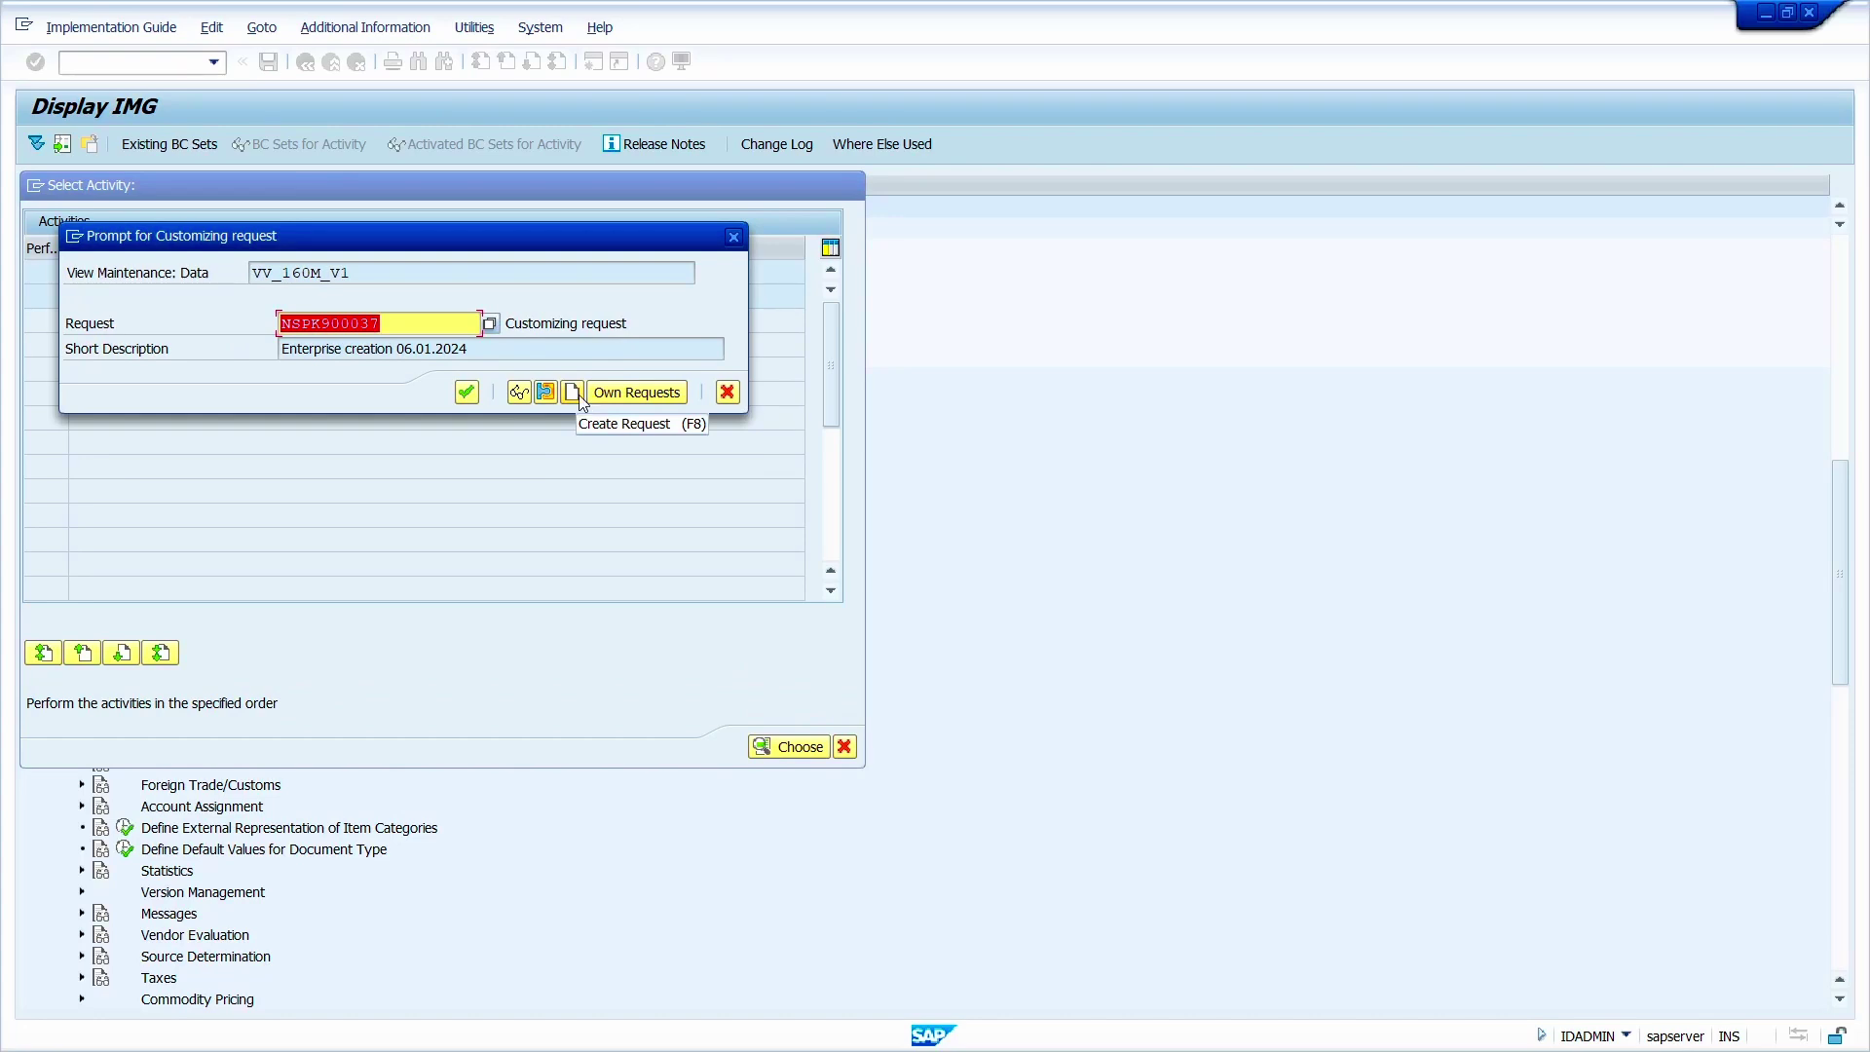
{"action": "left_click", "coordinate": [577, 395]}
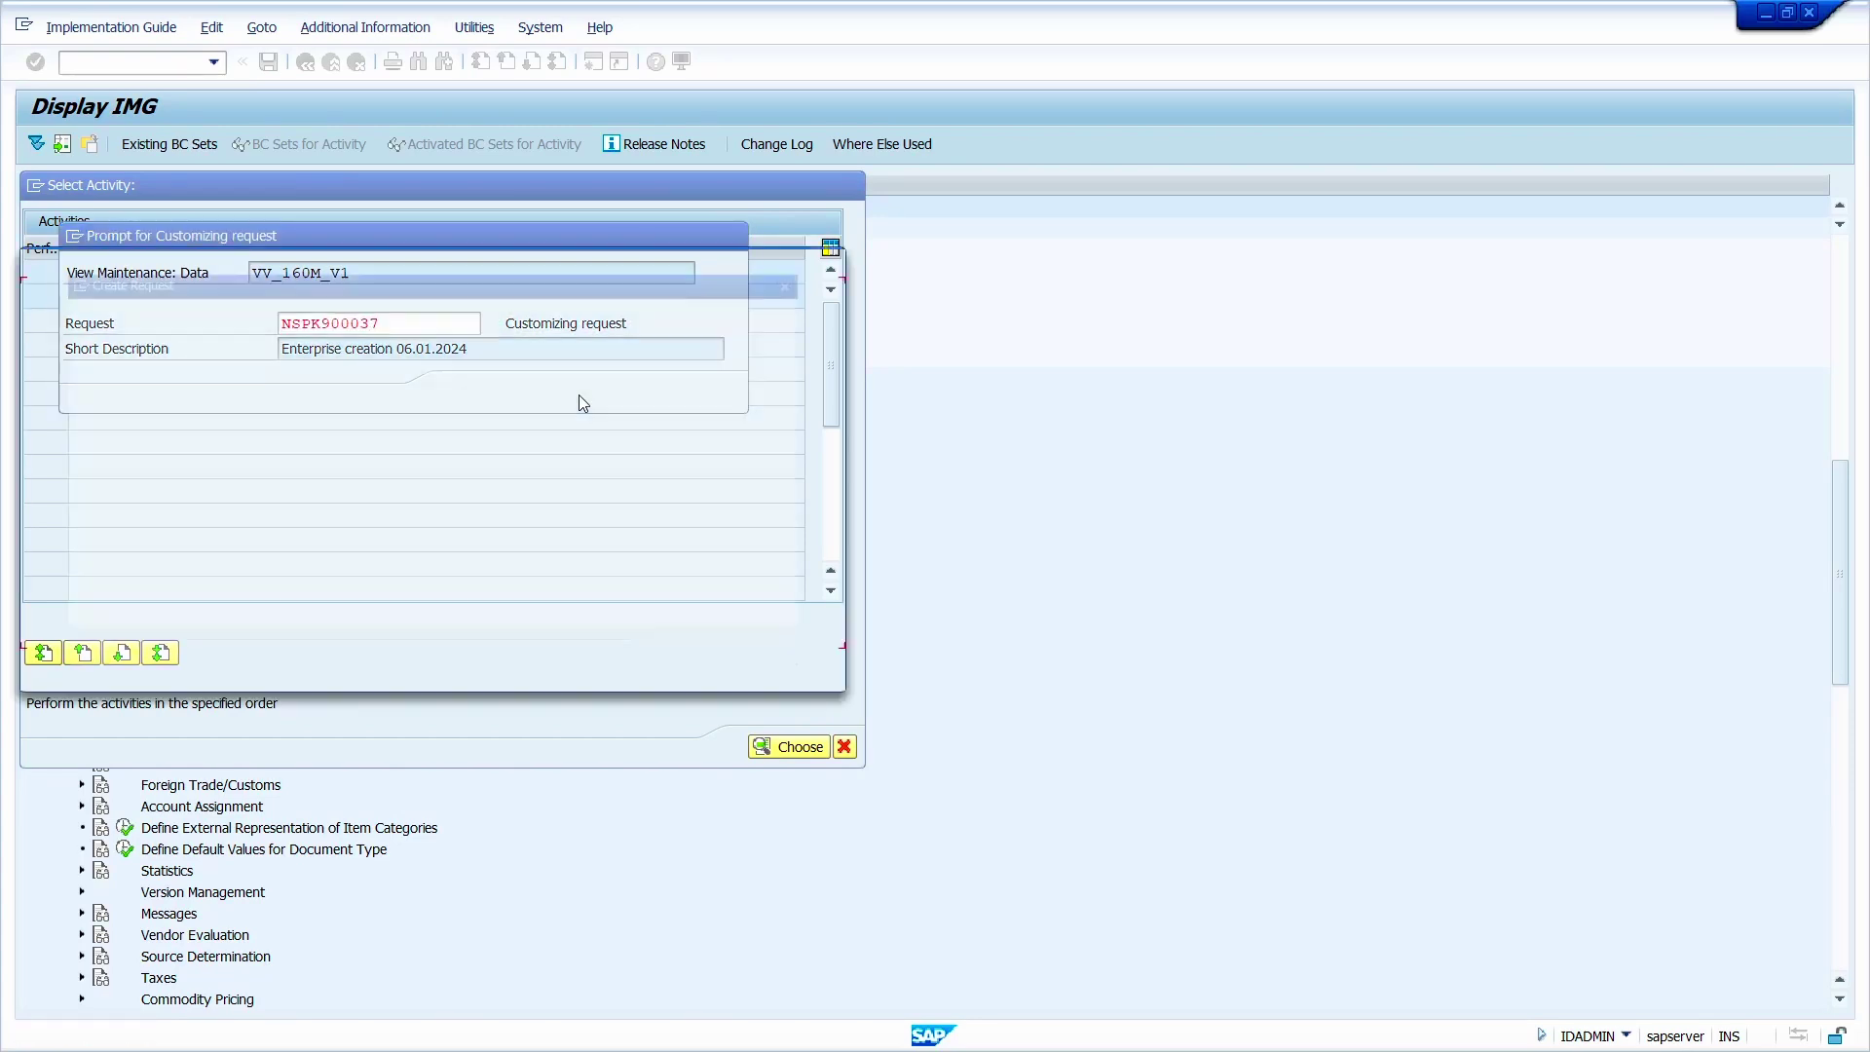
{"action": "type", "text": "changes"}
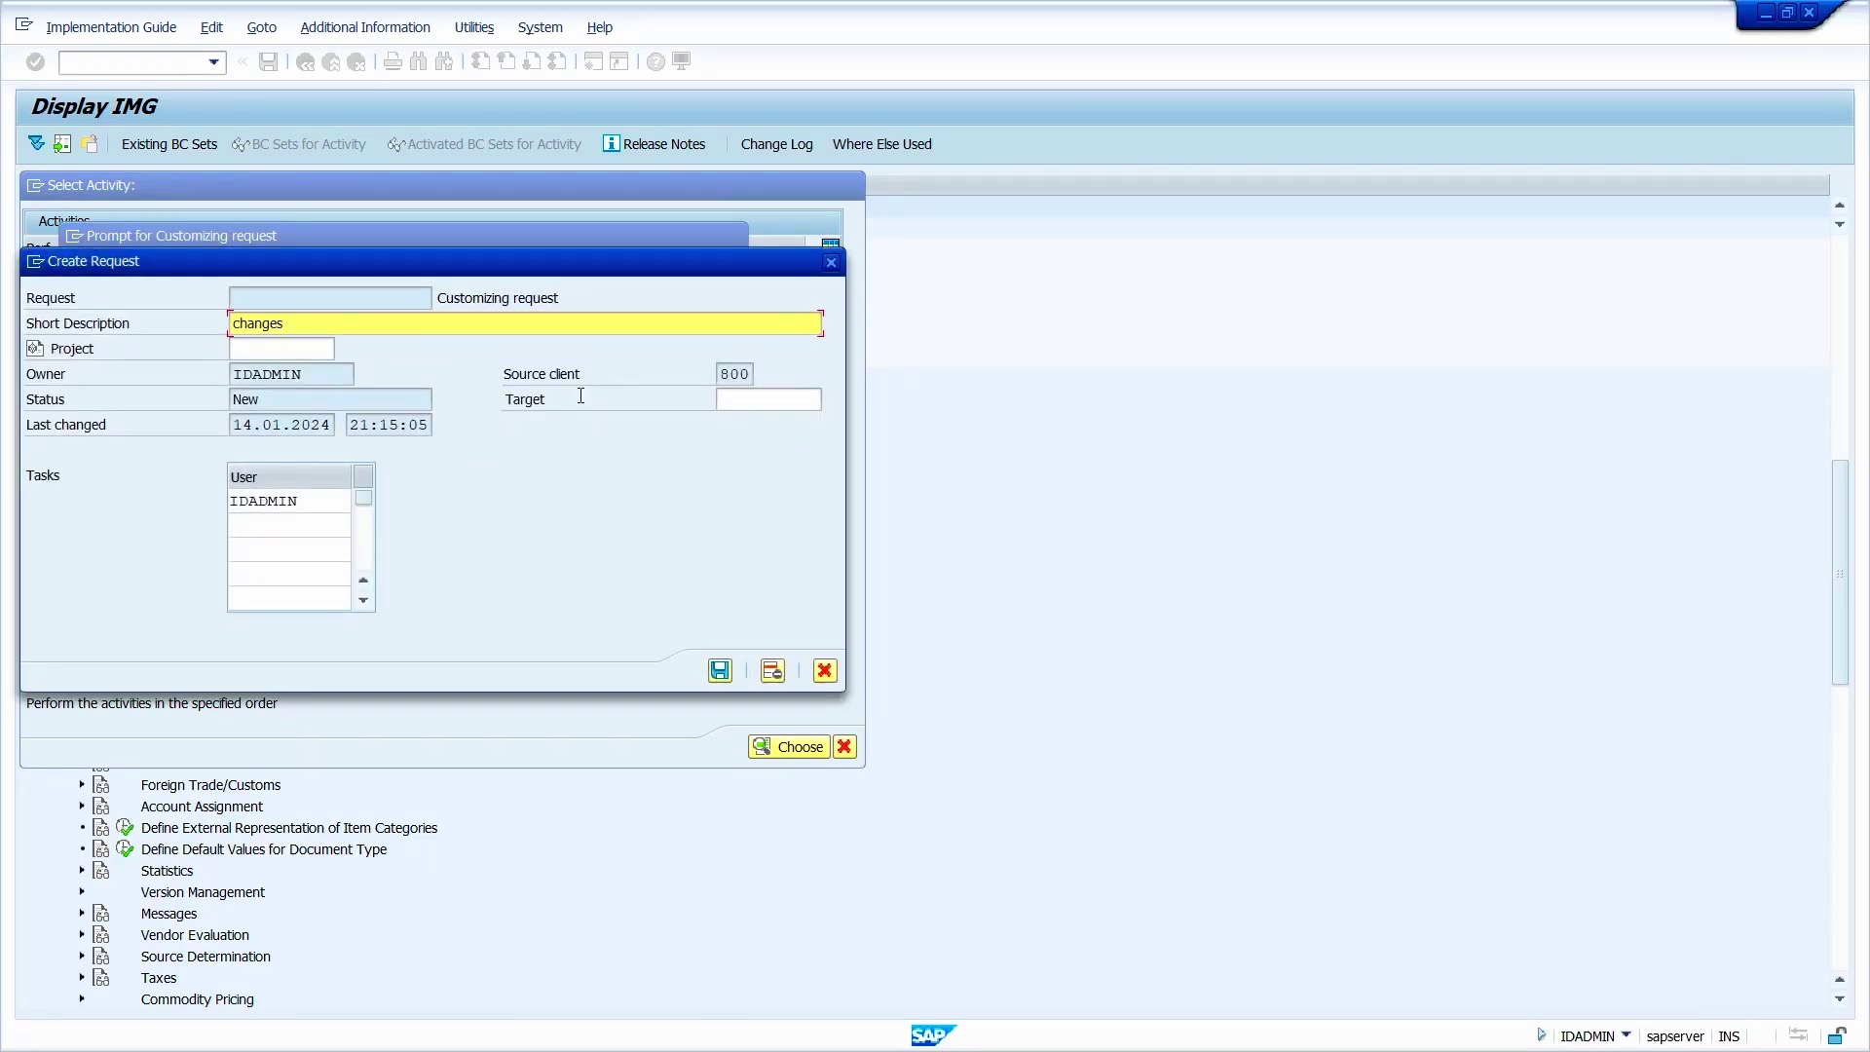
{"action": "type", "text": " of message"}
{"action": "left_click", "coordinate": [719, 671]}
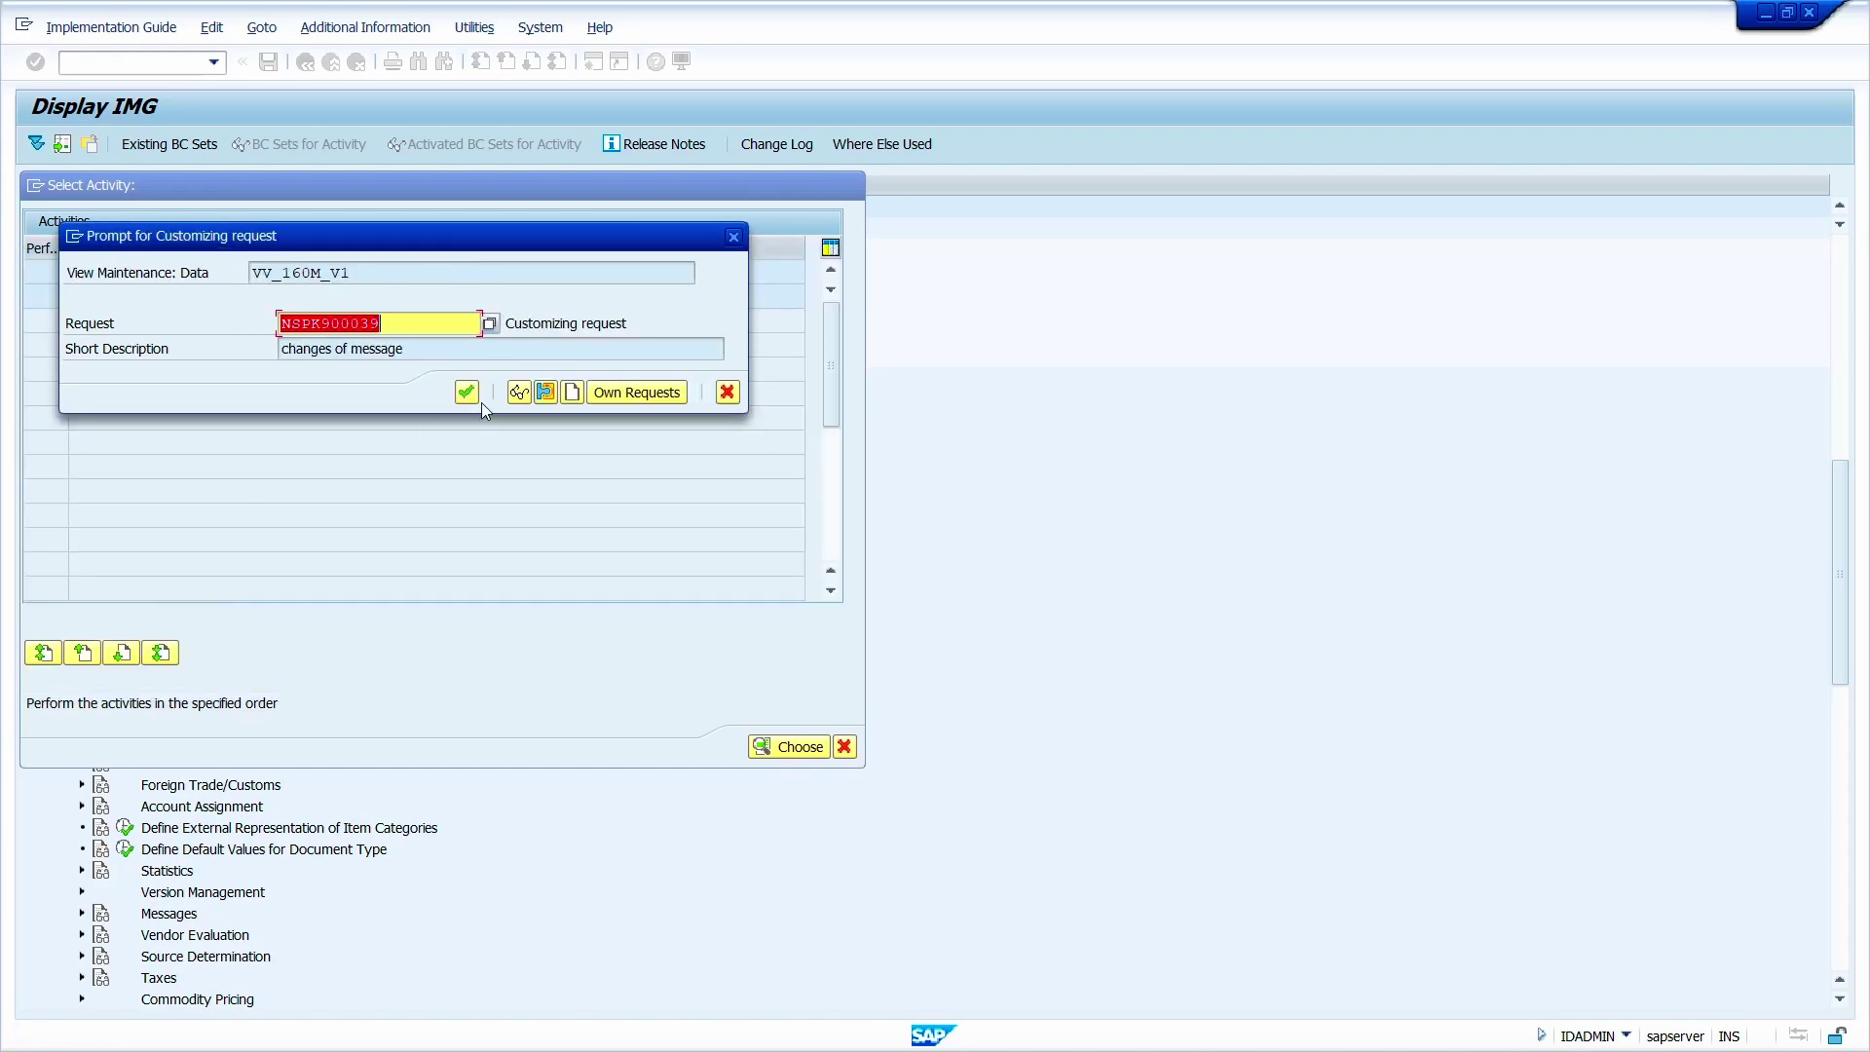
{"action": "left_click", "coordinate": [476, 398]}
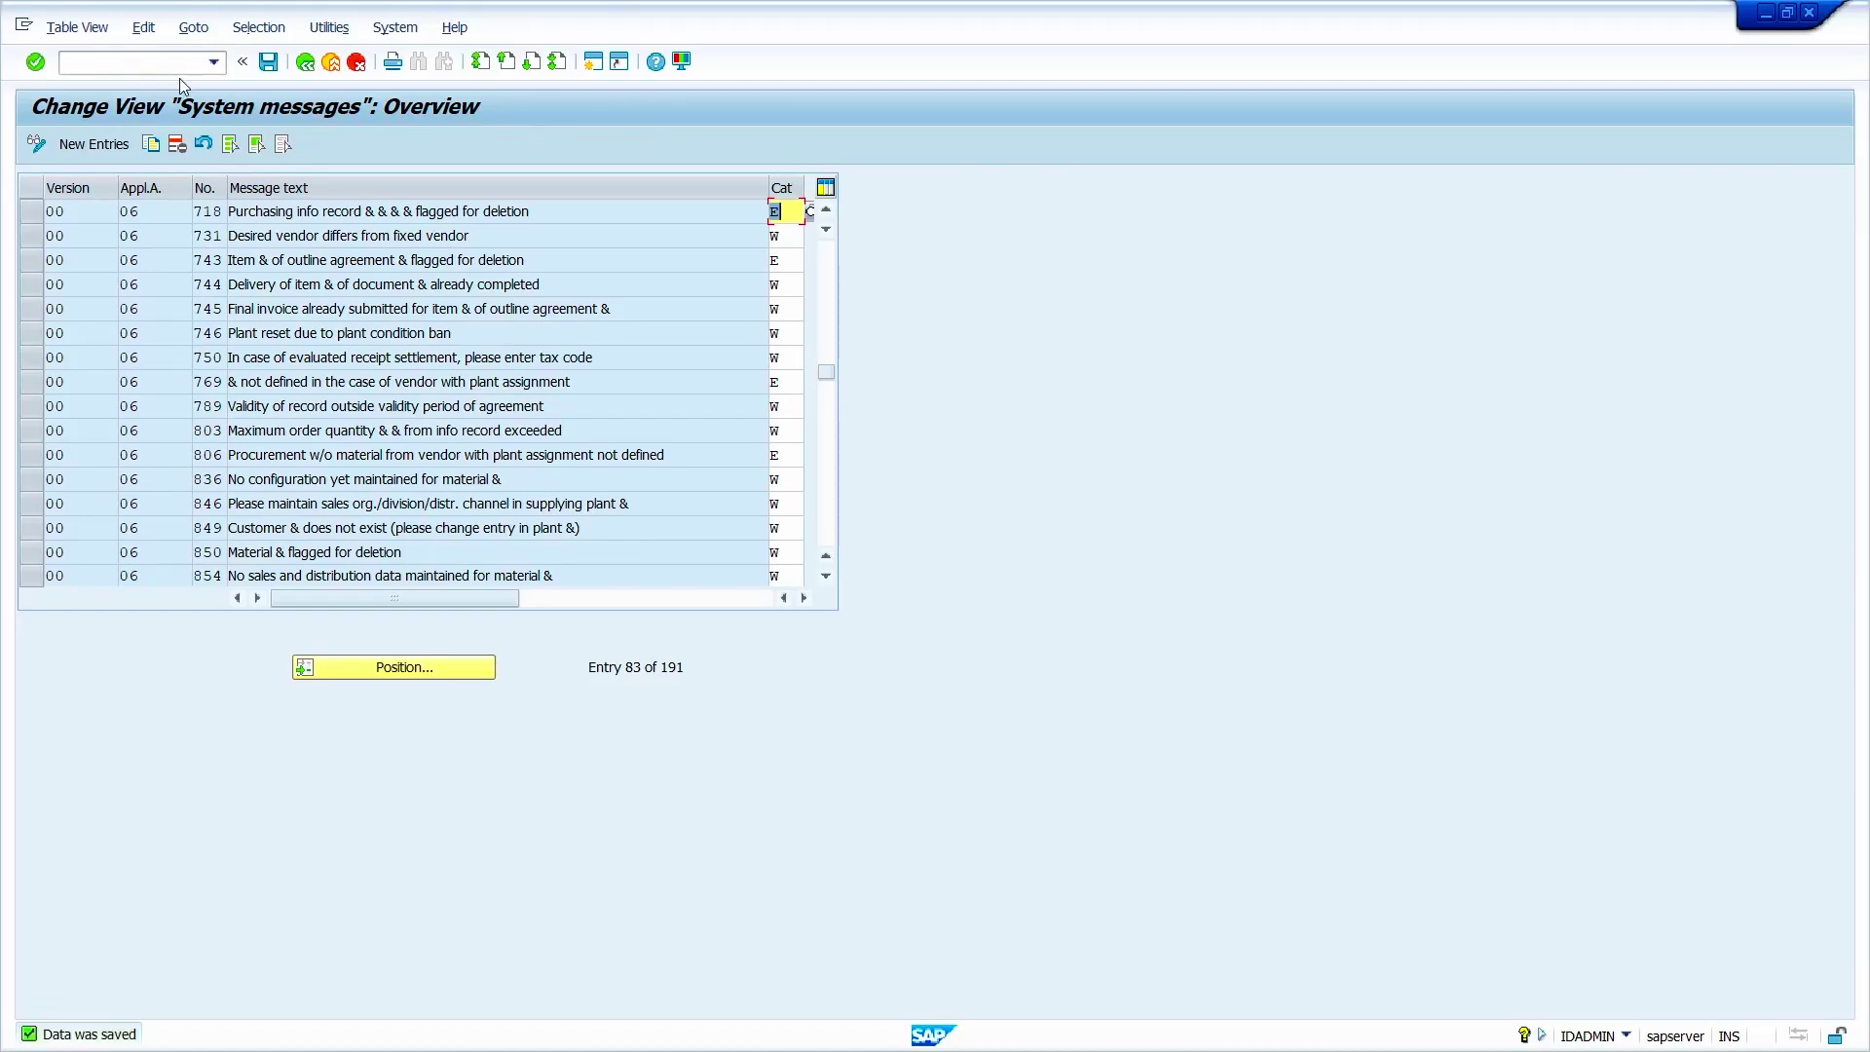
{"action": "left_click", "coordinate": [307, 61]}
{"action": "key", "text": "Escape"}
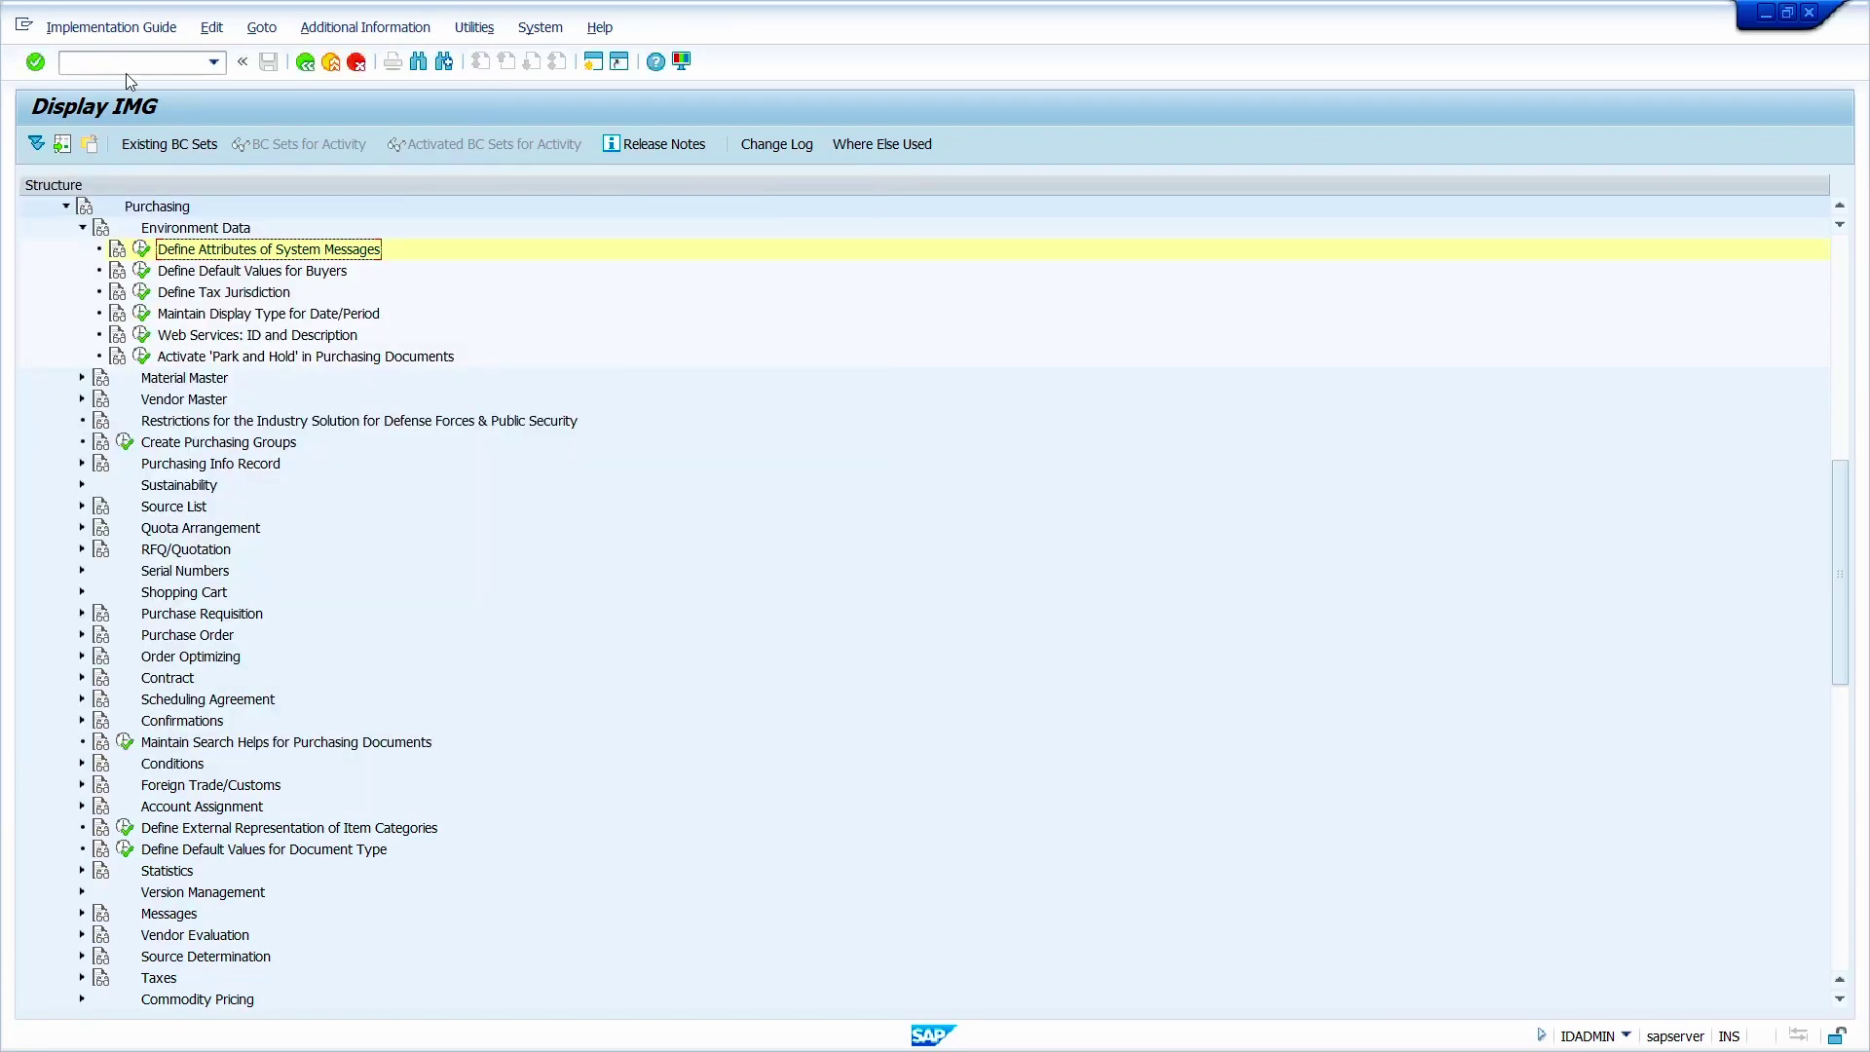
{"action": "type", "text": "me21"}
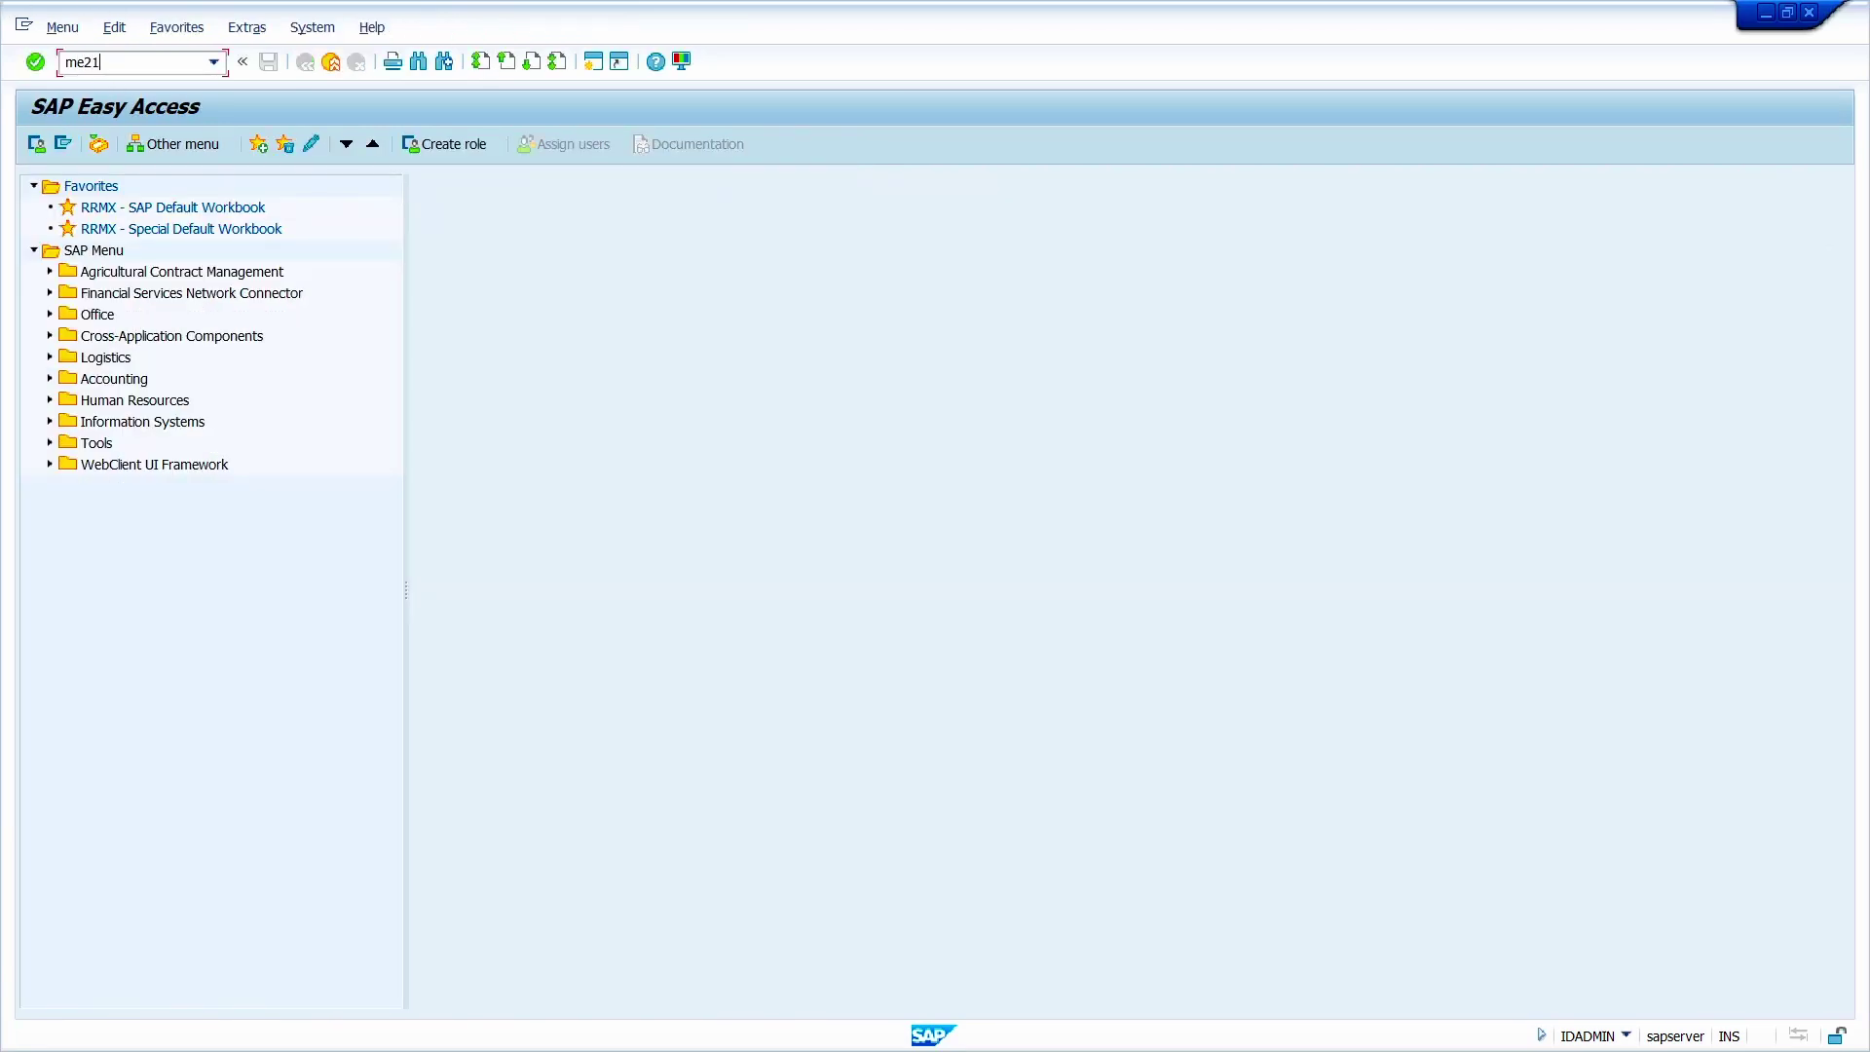
{"action": "type", "text": "n"}
{"action": "key", "text": "Return"}
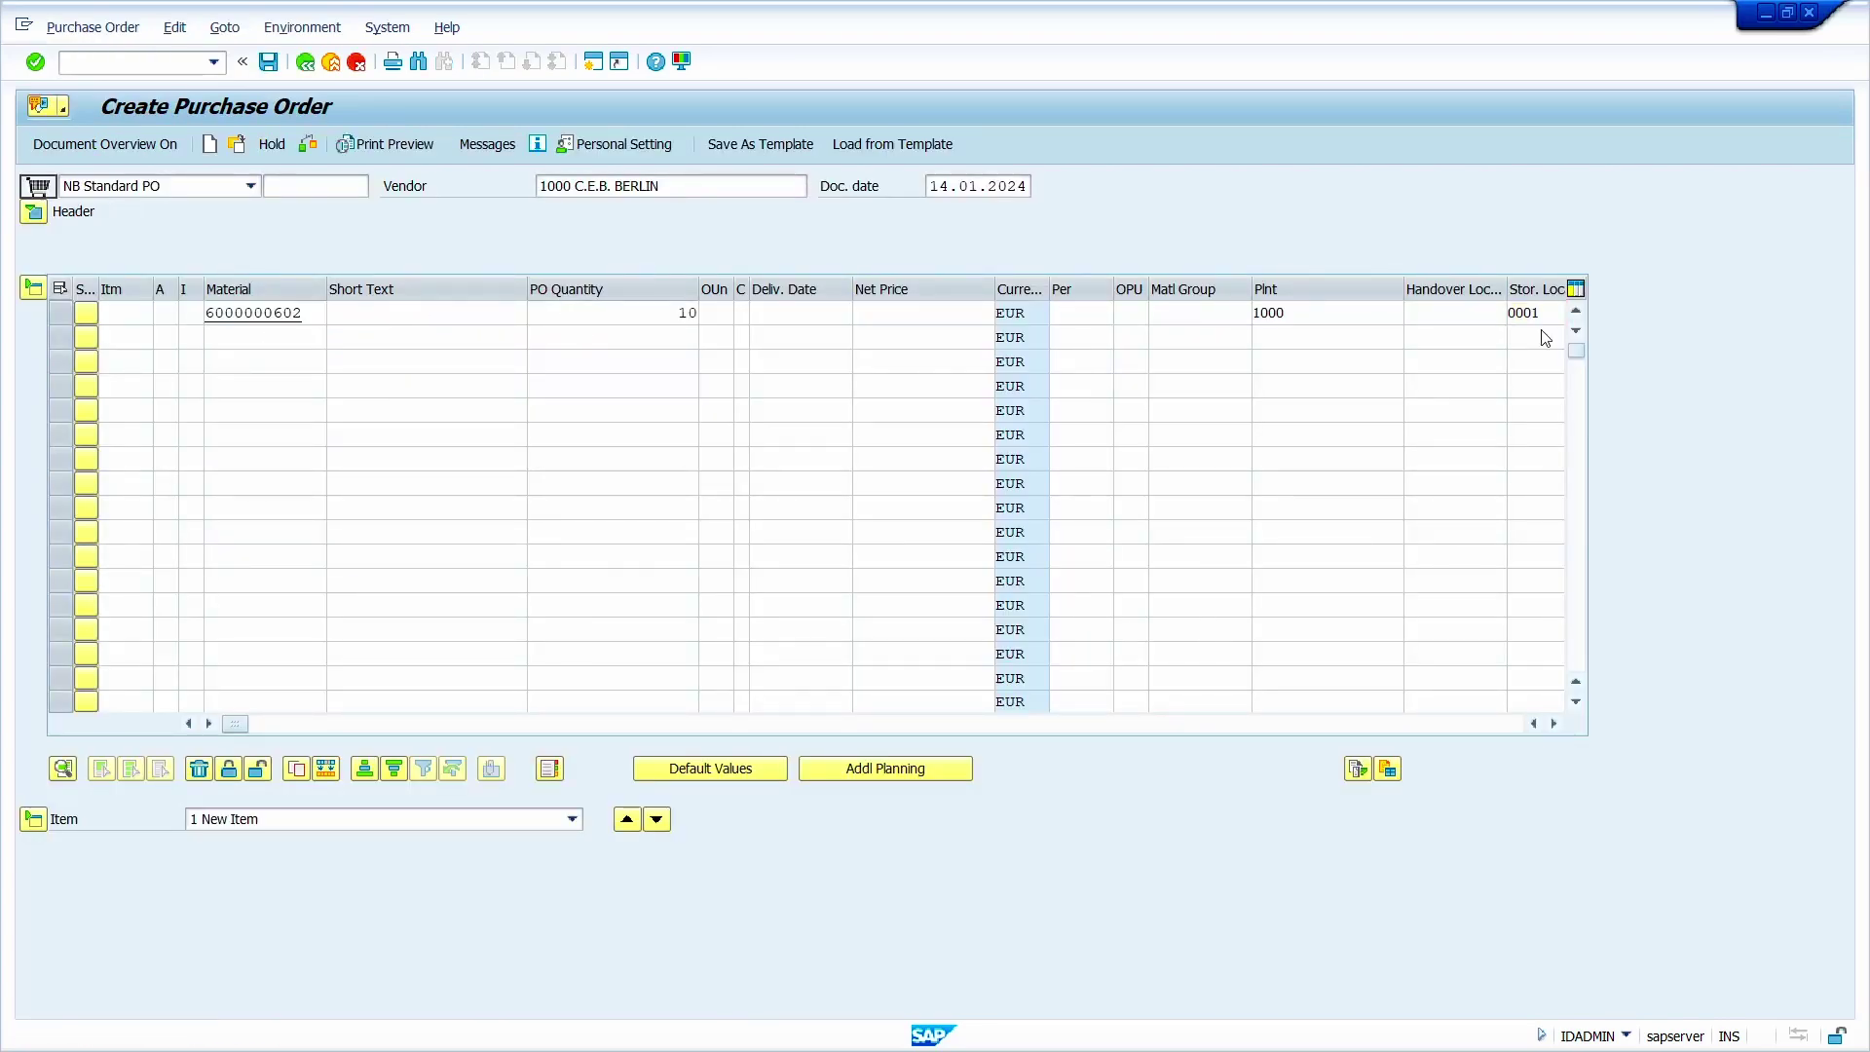
{"action": "key", "text": "Return"}
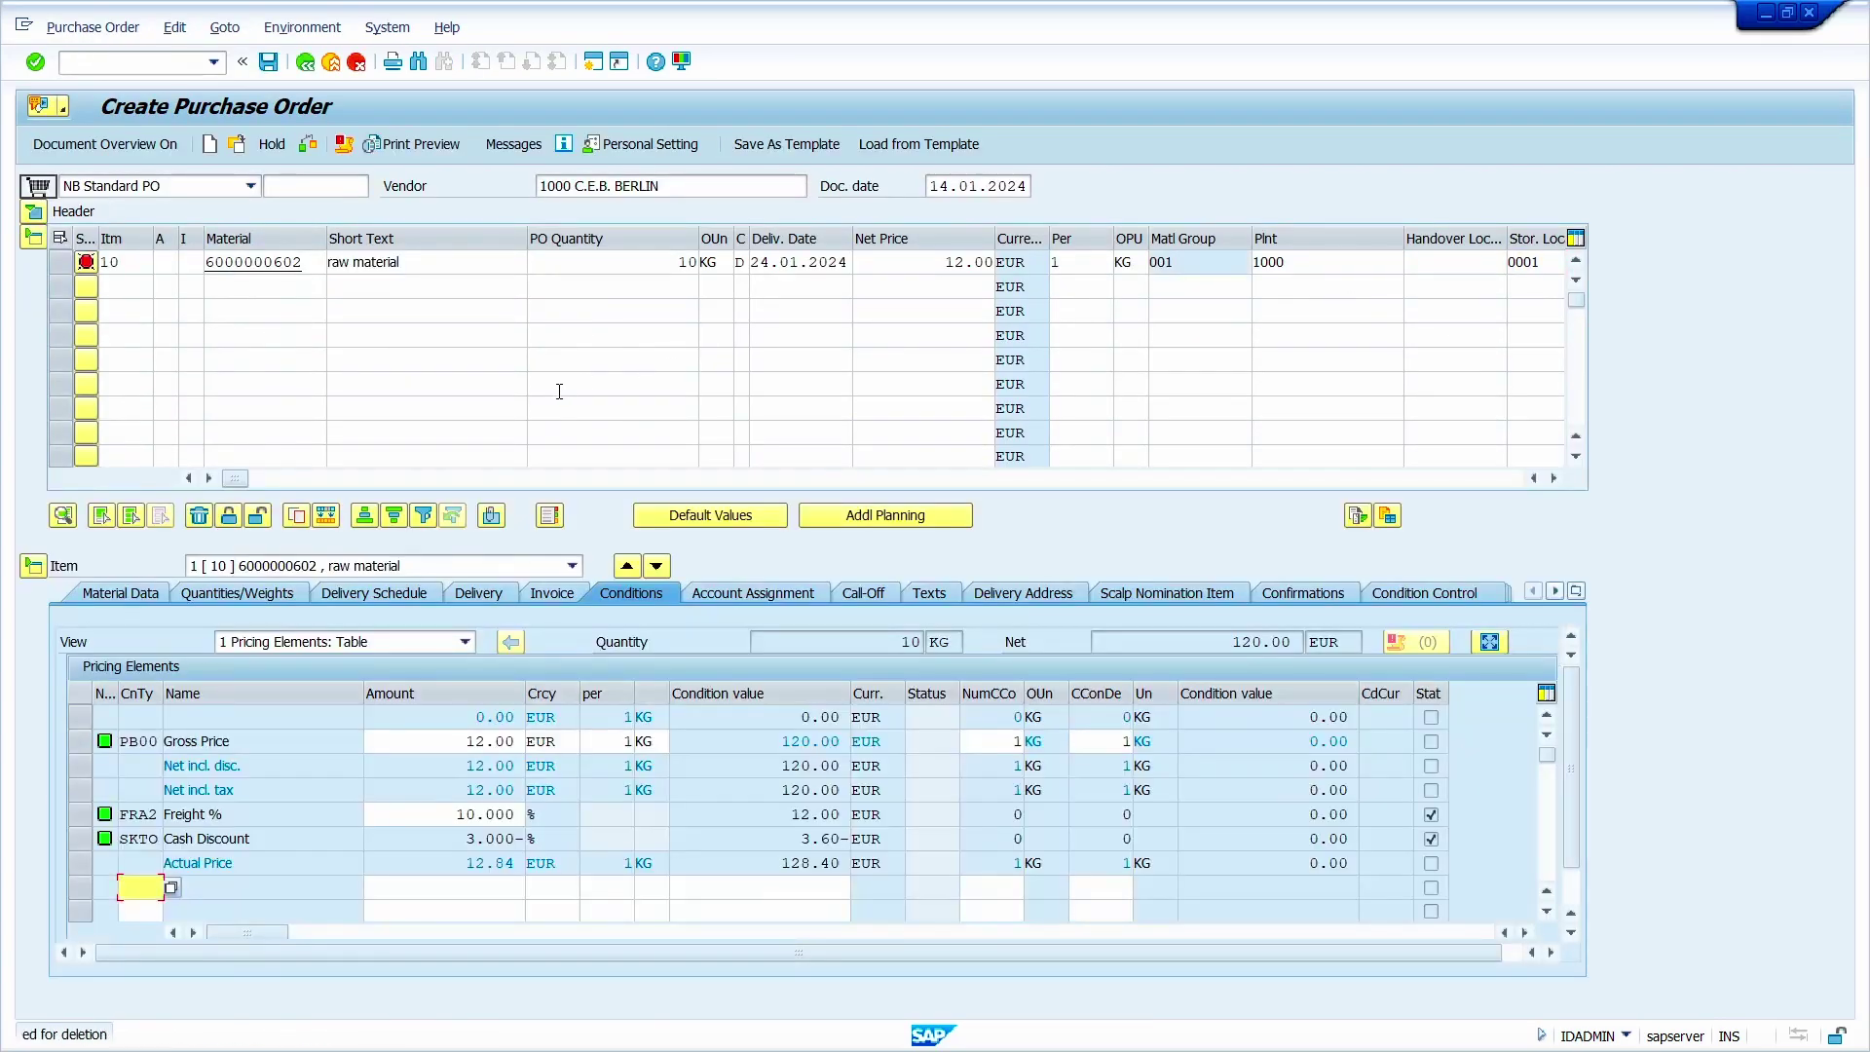